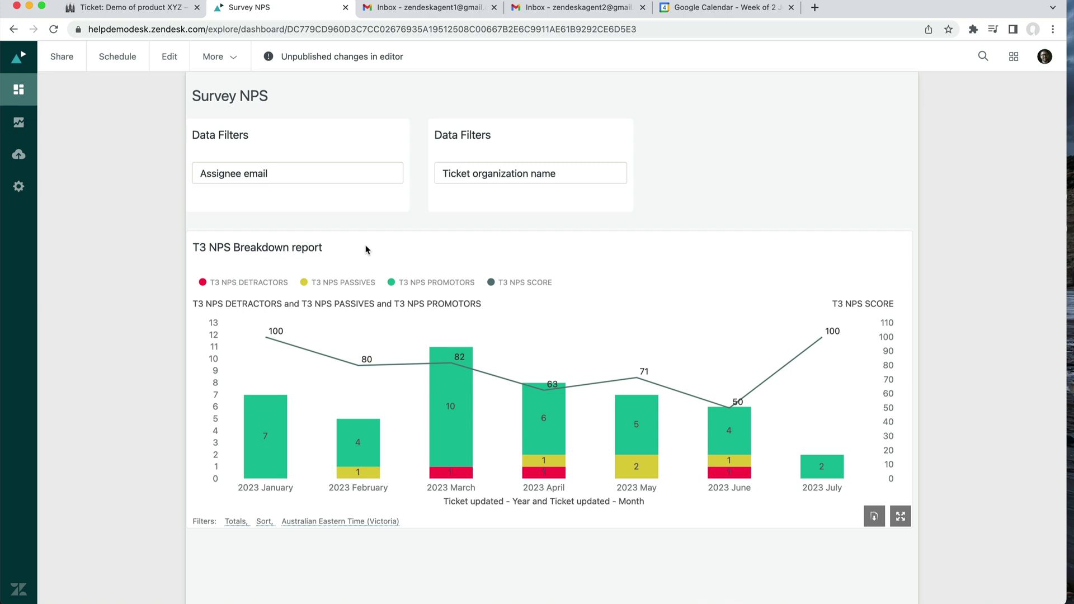
# Switch to the 'Ticket: Demo of product XYZ' browser tab to view ticket #2674.
pyautogui.click(135, 10)
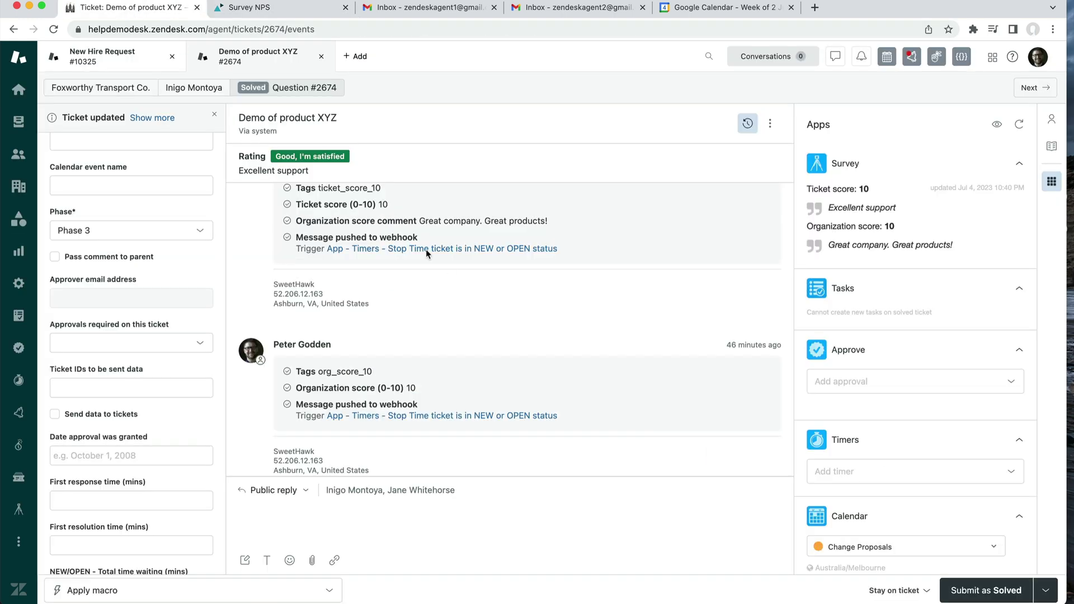
# Highlight the ticket's survey scores and comments, then hide and reshow the Events view.
pyautogui.moveTo(985, 249); pyautogui.dragTo(808, 182)
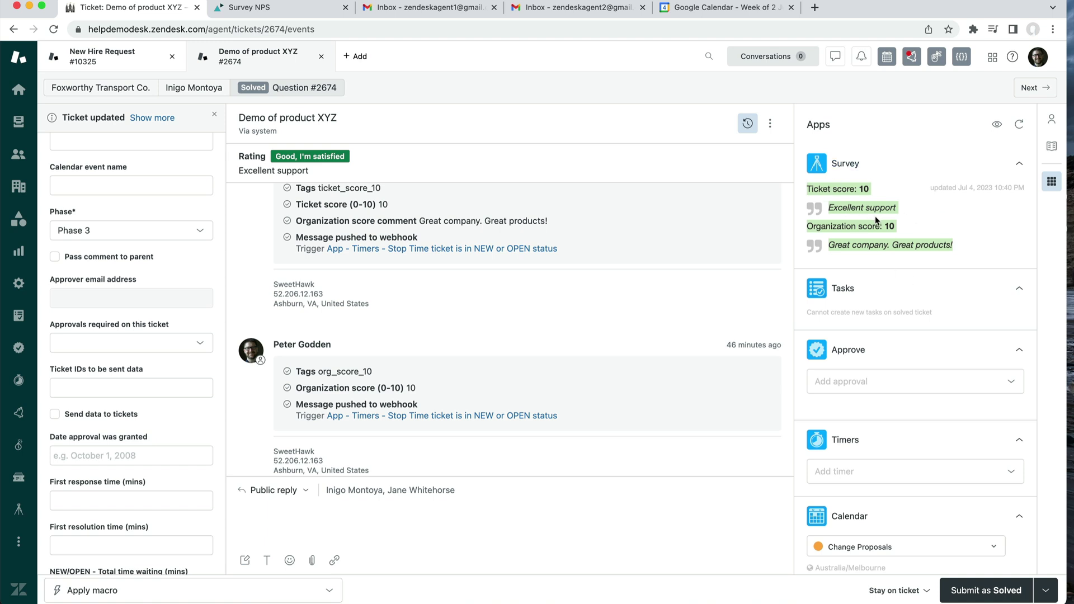
pyautogui.scroll(-1, 407, 408)
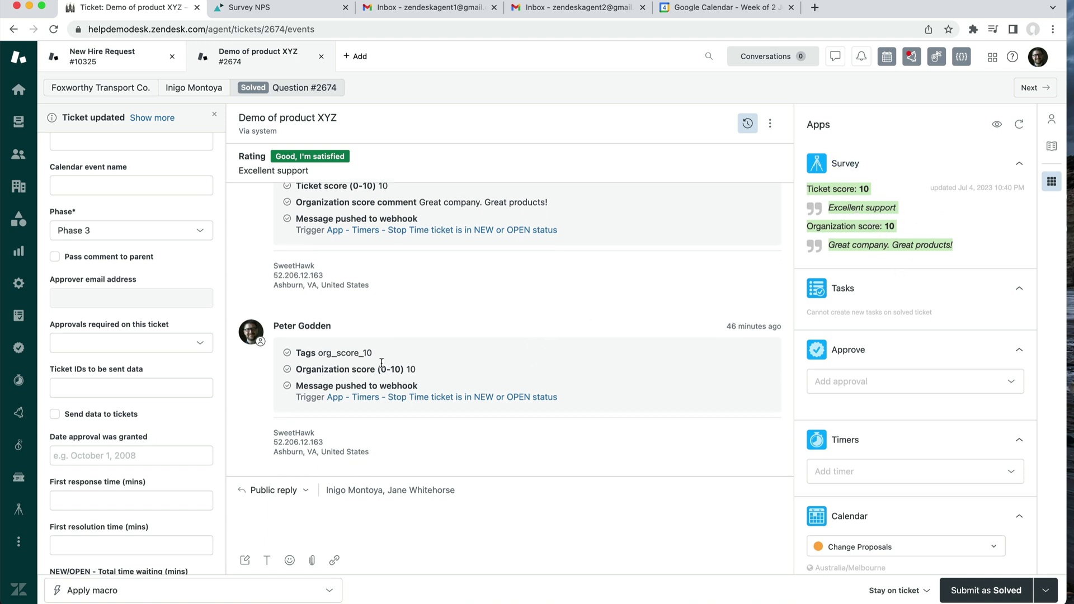
pyautogui.click(744, 127)
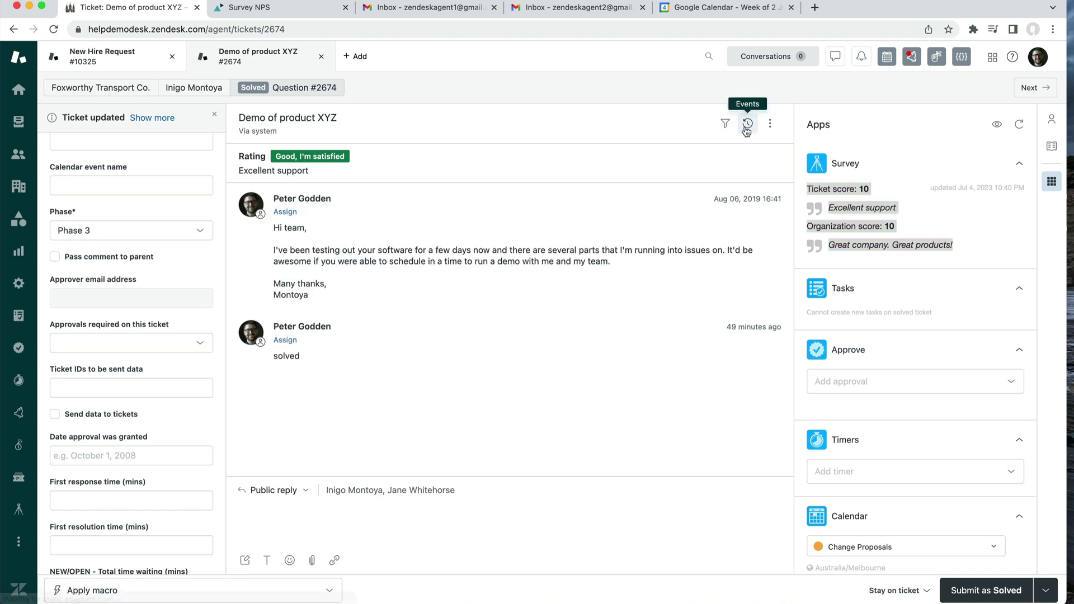
pyautogui.click(748, 124)
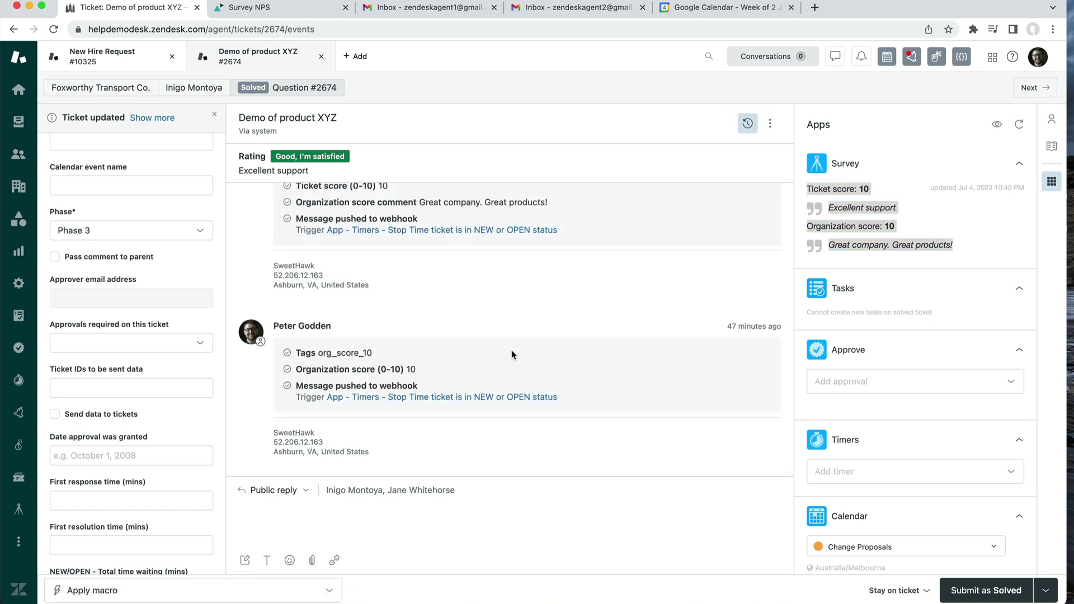
# Highlight the organization and ticket score lines and both survey comments, then show the Zendesk product list.
pyautogui.moveTo(309, 401); pyautogui.dragTo(438, 407)
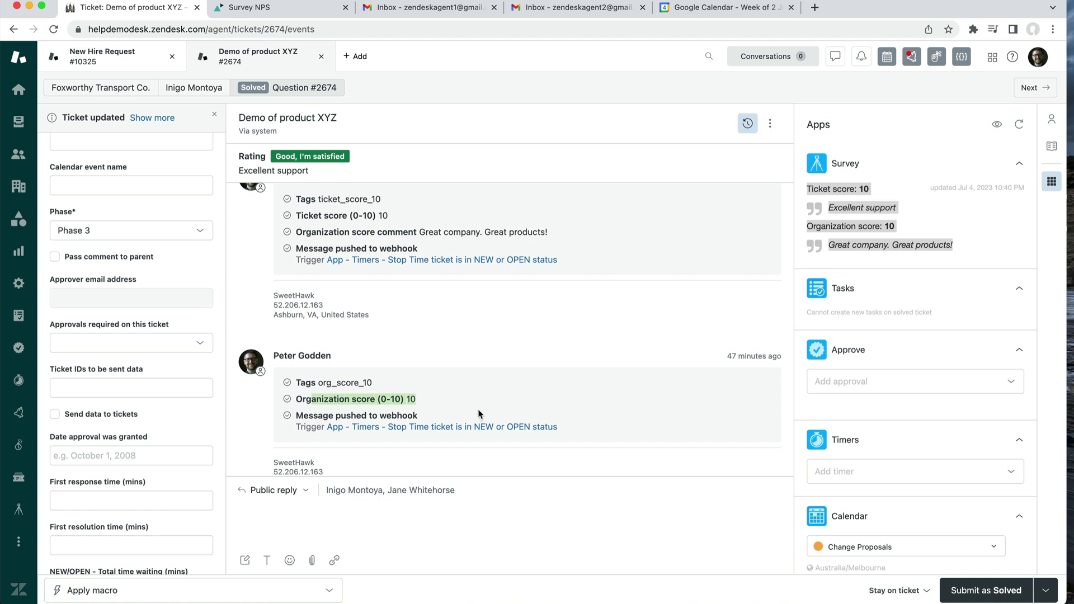
pyautogui.click(325, 224)
pyautogui.moveTo(325, 224); pyautogui.dragTo(606, 236)
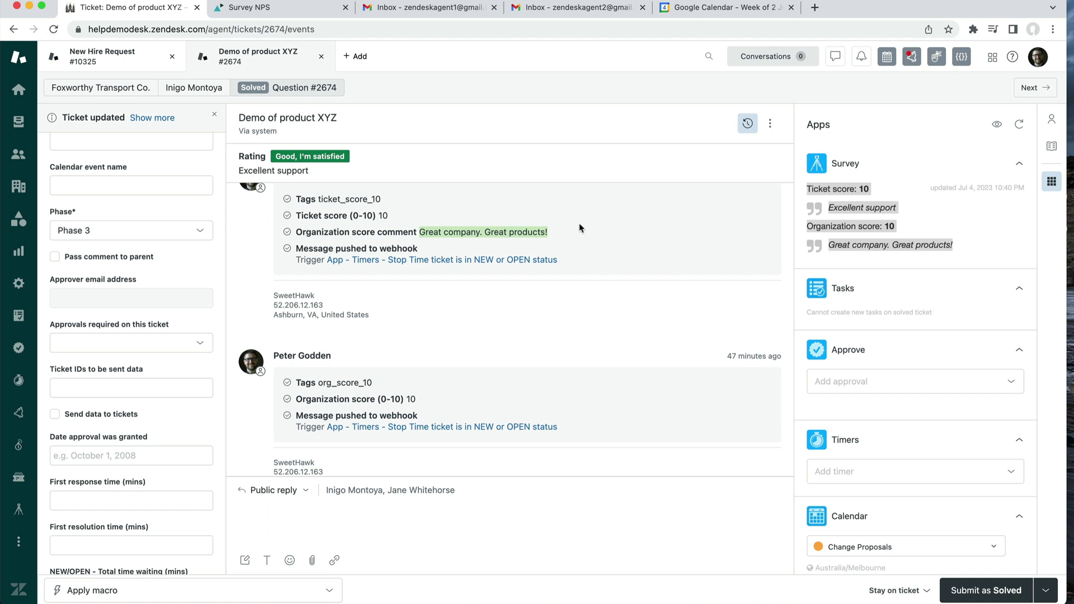
pyautogui.click(919, 216)
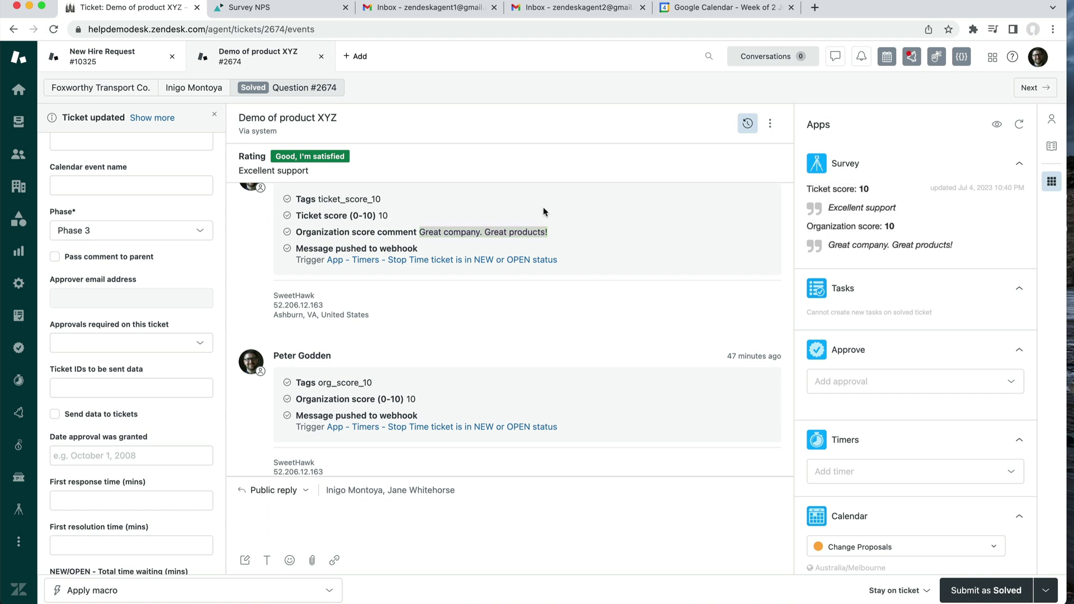
pyautogui.moveTo(310, 170); pyautogui.dragTo(236, 172)
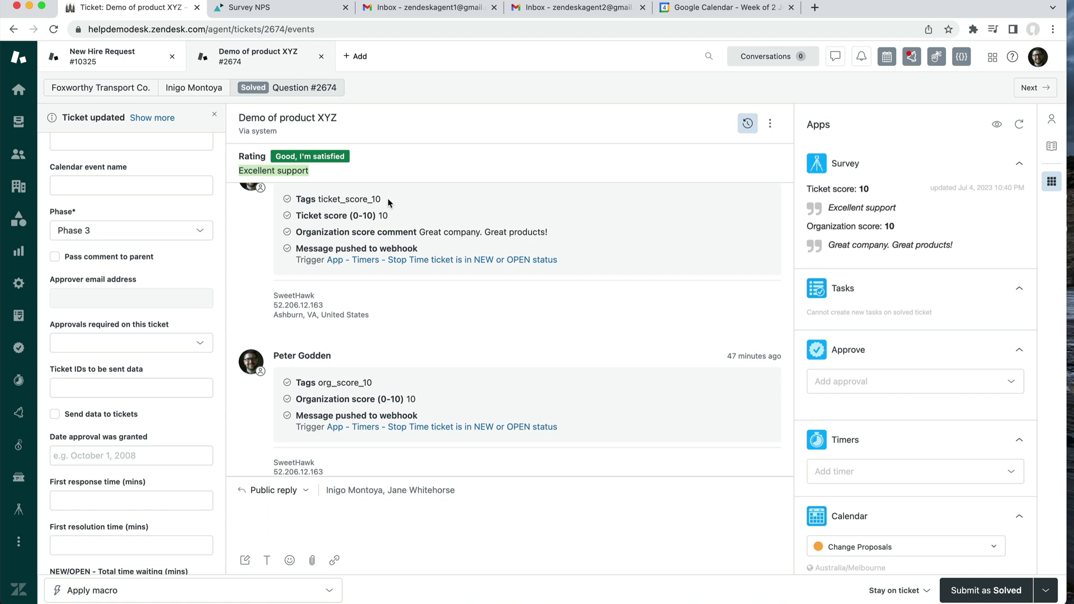
pyautogui.moveTo(311, 232); pyautogui.dragTo(506, 233)
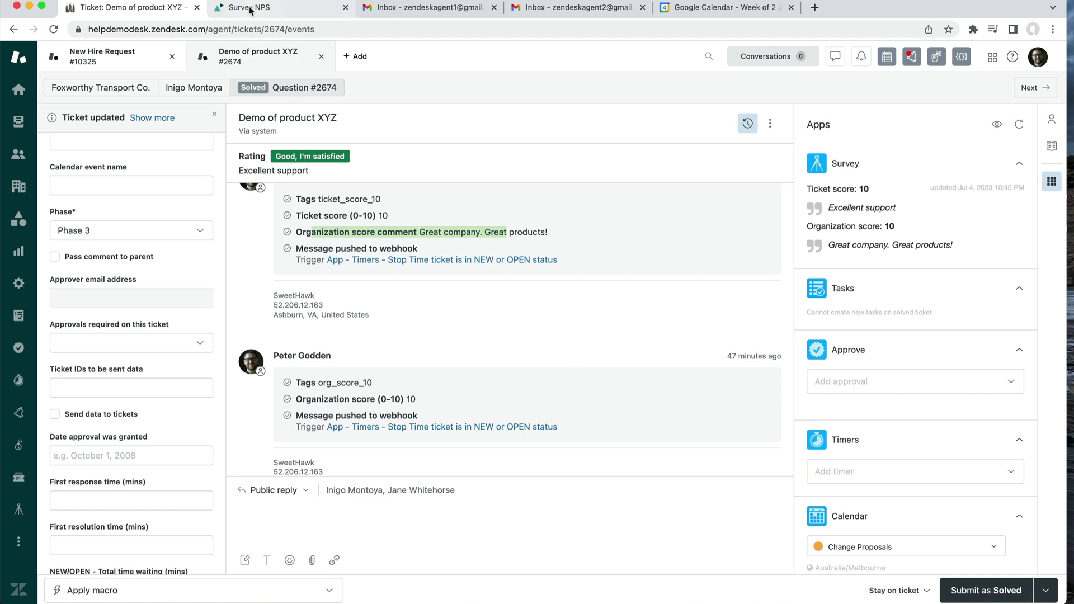
pyautogui.click(994, 58)
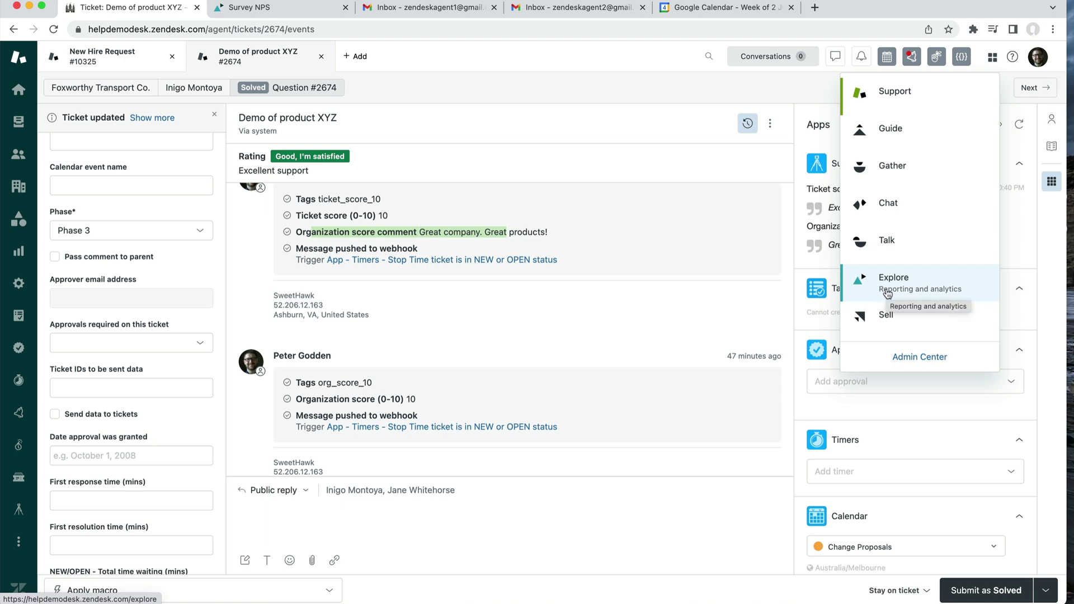
# From the Survey NPS tab's Reports library, start a new report on the Support - Tickets dataset.
pyautogui.click(274, 6)
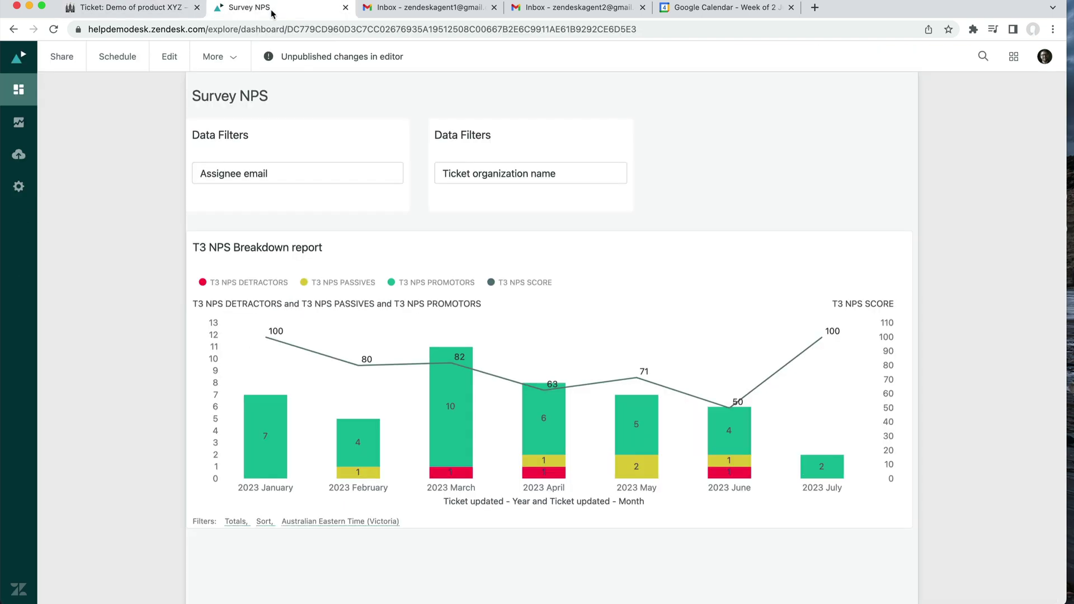
pyautogui.click(18, 124)
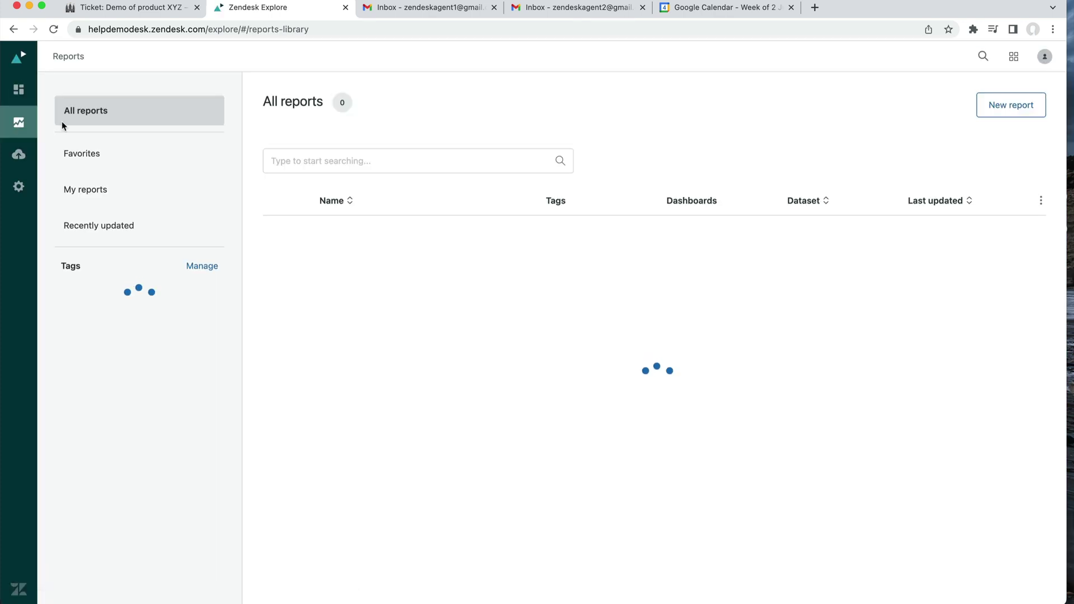
pyautogui.click(1023, 106)
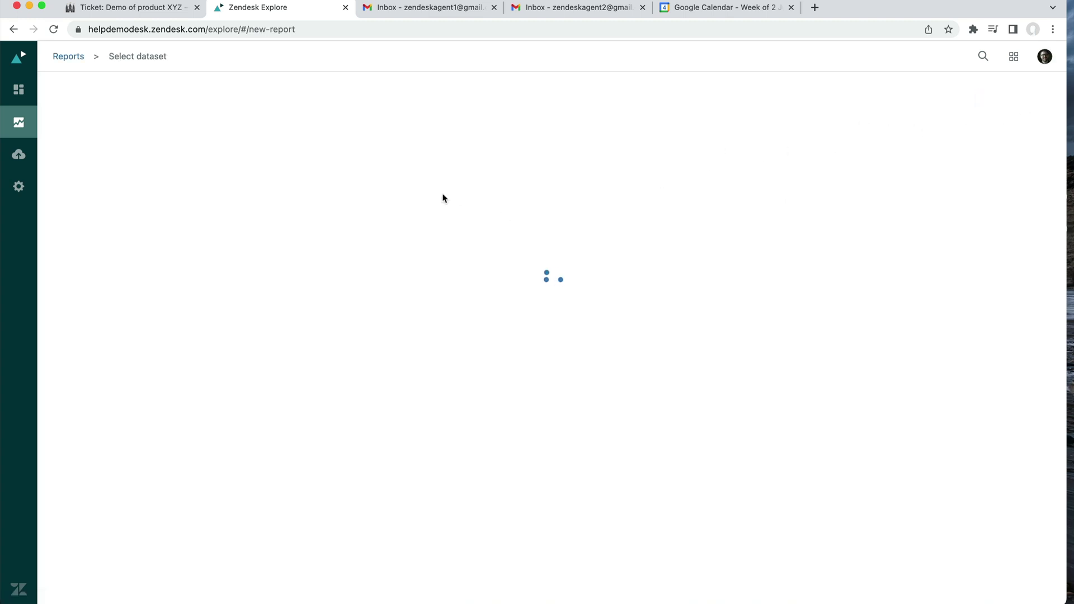
pyautogui.click(115, 187)
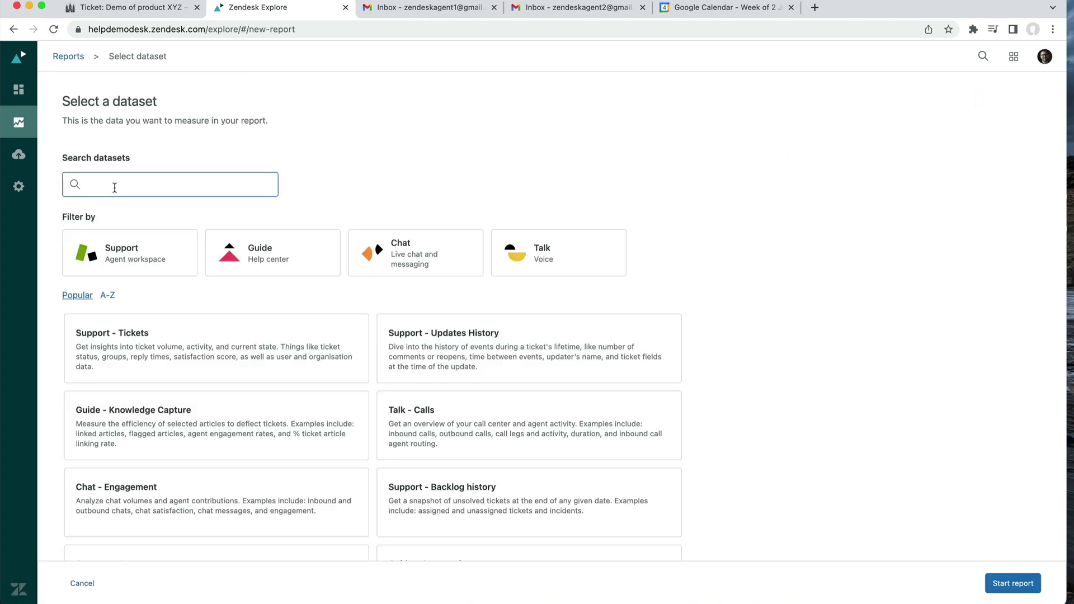
pyautogui.click(120, 259)
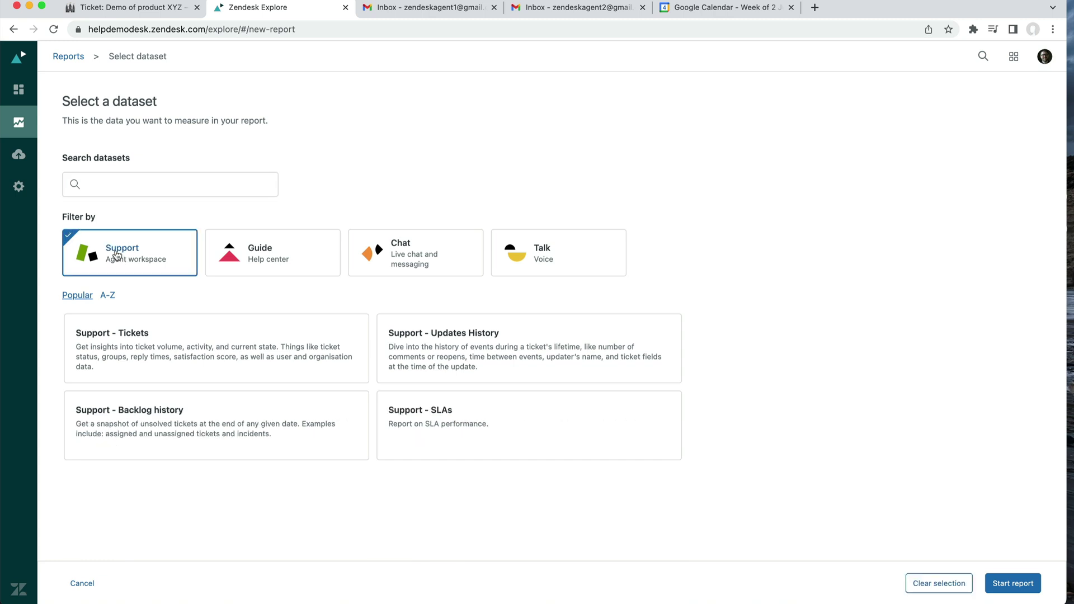
pyautogui.click(168, 356)
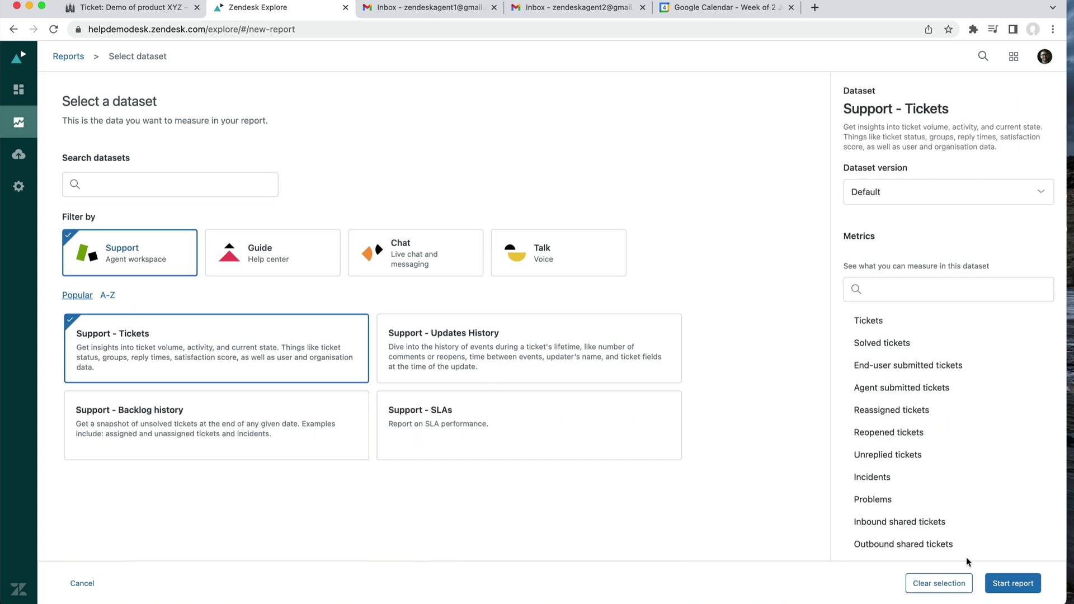
pyautogui.click(1000, 582)
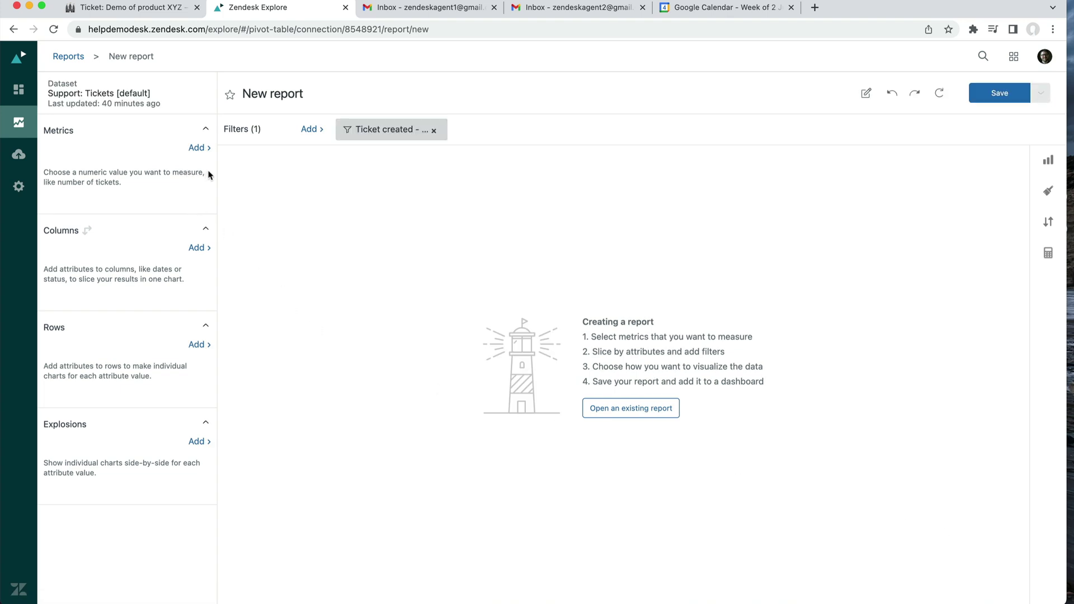
# Remove the default 'Ticket created' filter from the report's Filters bar.
pyautogui.click(434, 131)
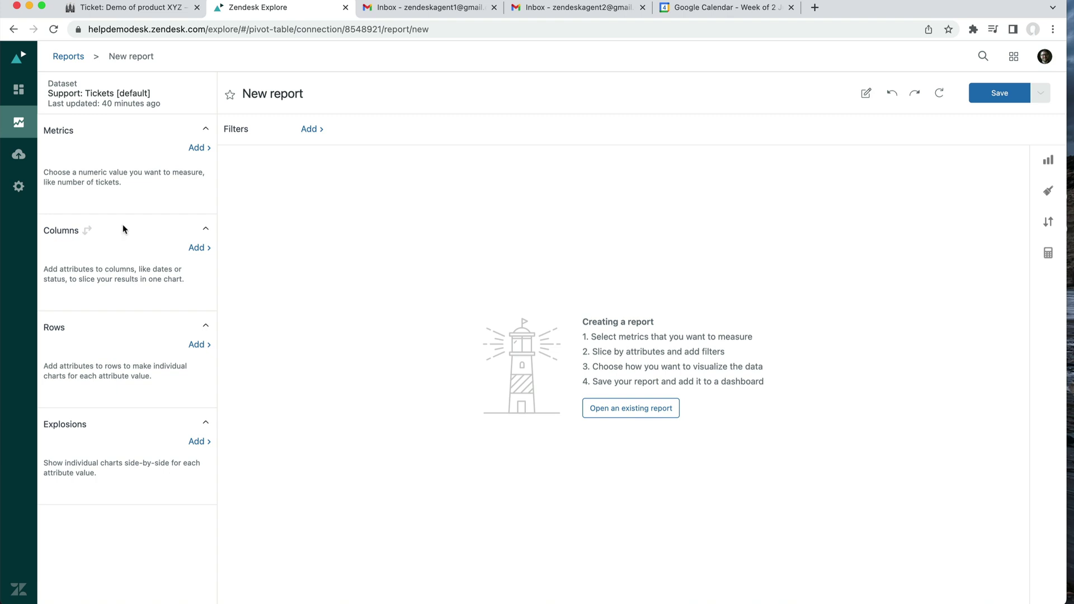
# Add a standard calculated metric named 'T4 NPS DETRACTORS' from the Calculations panel.
pyautogui.click(1056, 256)
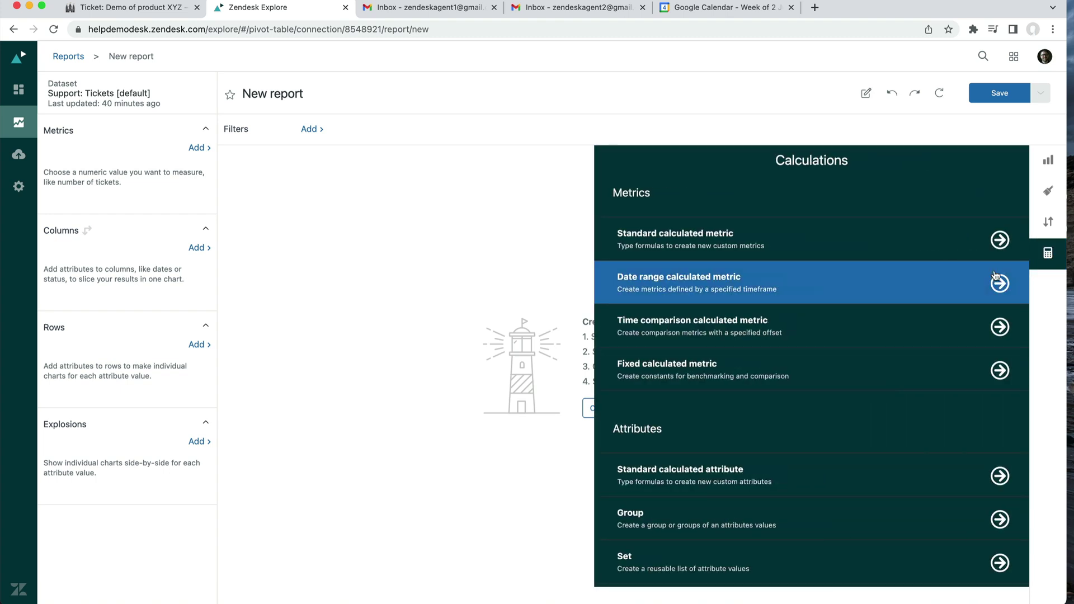
pyautogui.click(794, 245)
pyautogui.click(664, 256)
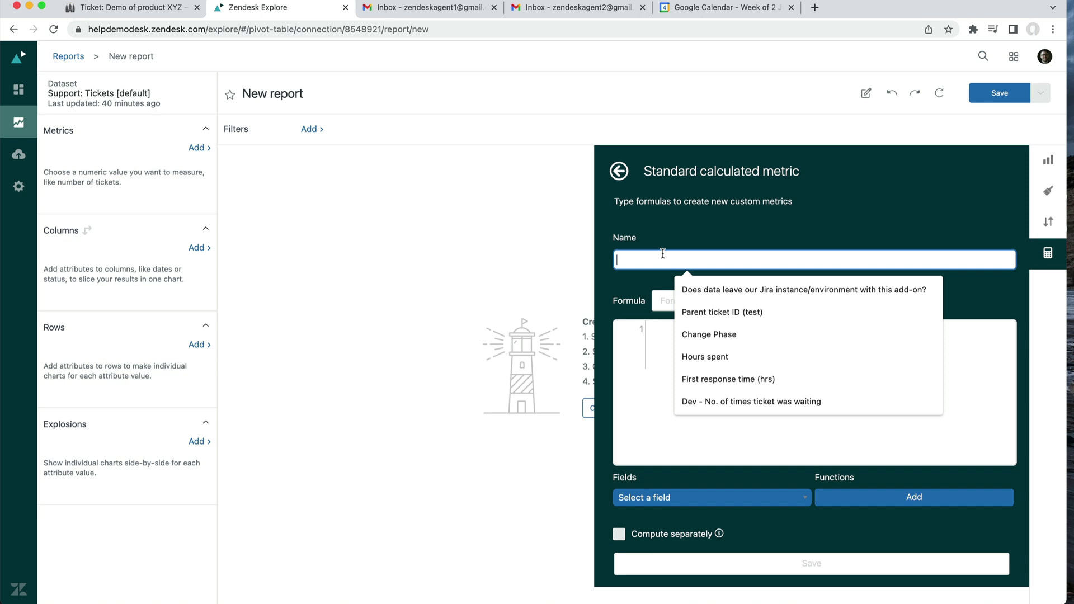
pyautogui.write('T4')
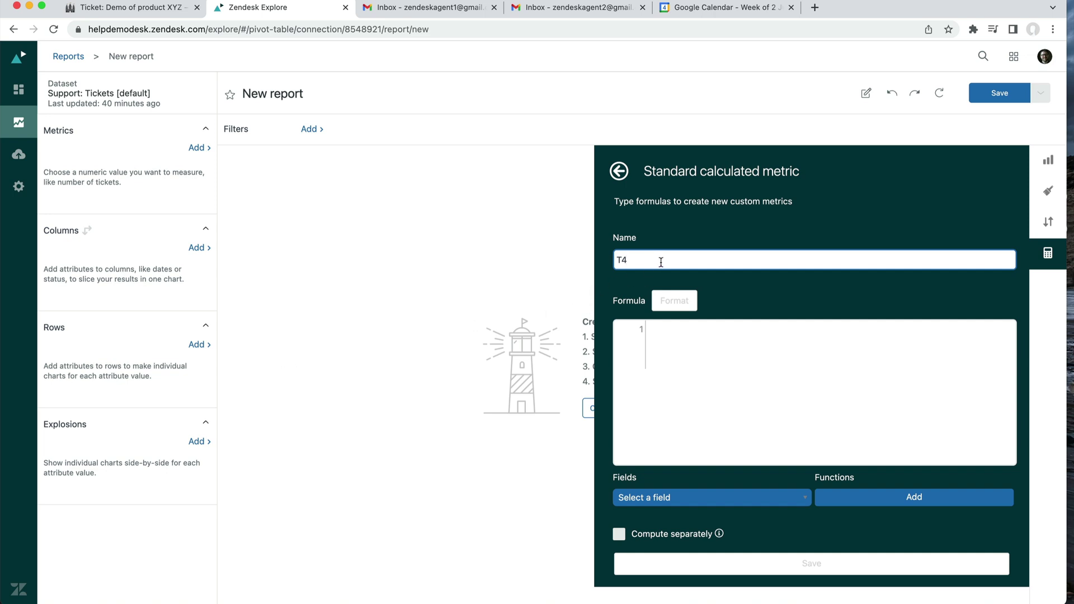
pyautogui.write('NPS DETRACTORS')
pyautogui.click(729, 344)
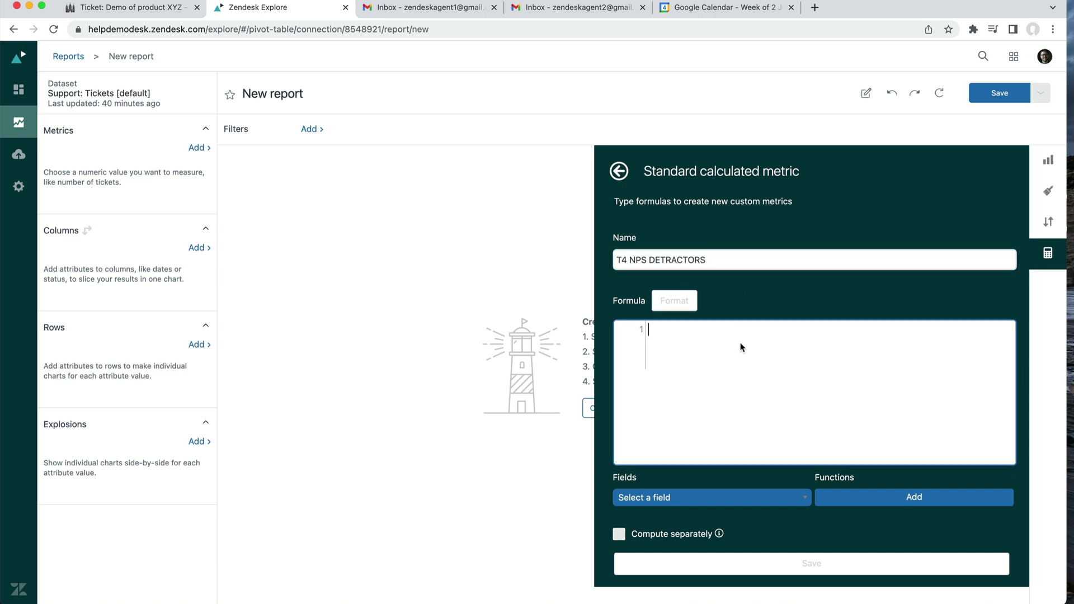
# Write the formula IF(VALUE(Organization score (0-10)) < 7) THEN [Ticket ID] ENDIF.
pyautogui.write('I')
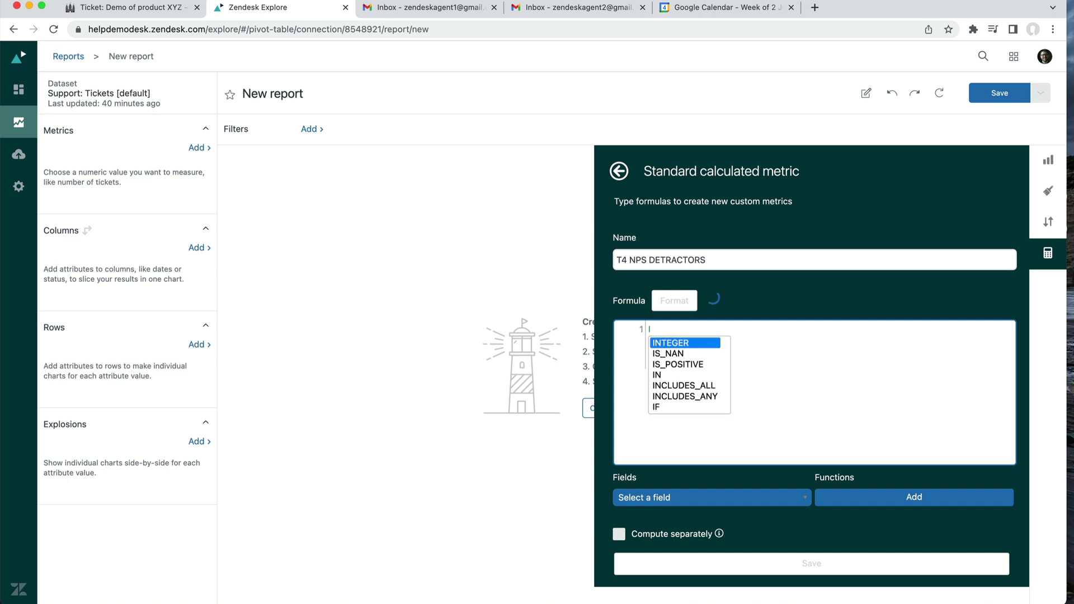
pyautogui.write('F(VALUE')
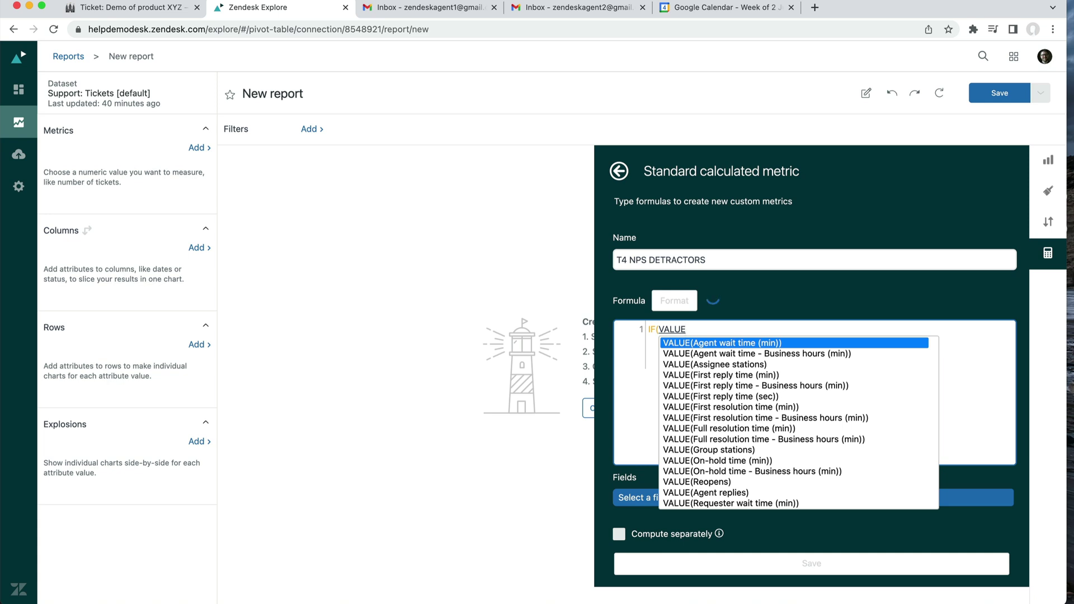
pyautogui.write('(')
pyautogui.write('Org')
pyautogui.press('Return')
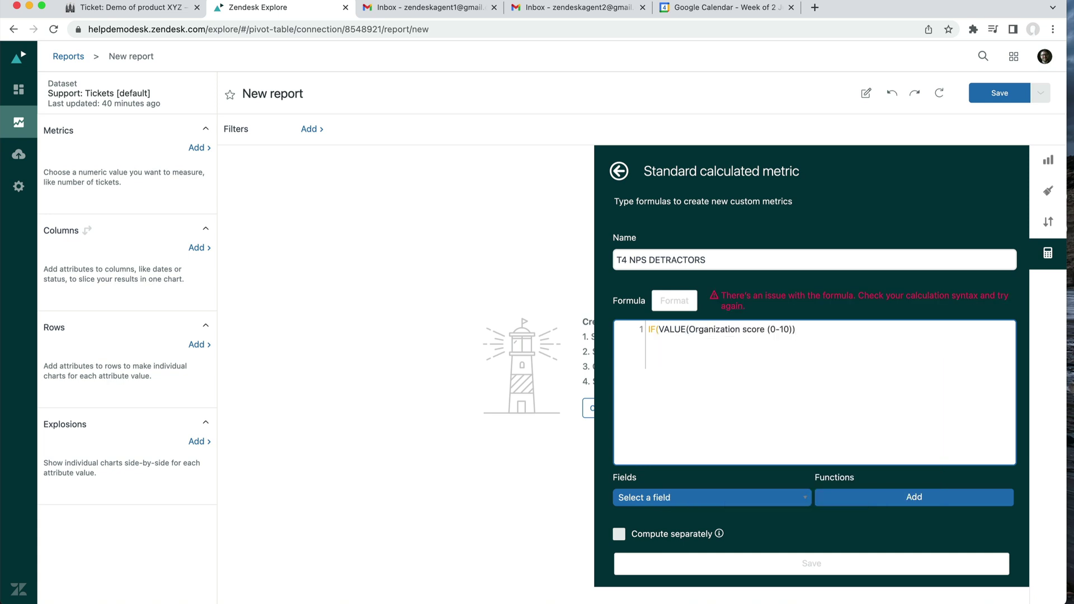
pyautogui.write('< ')
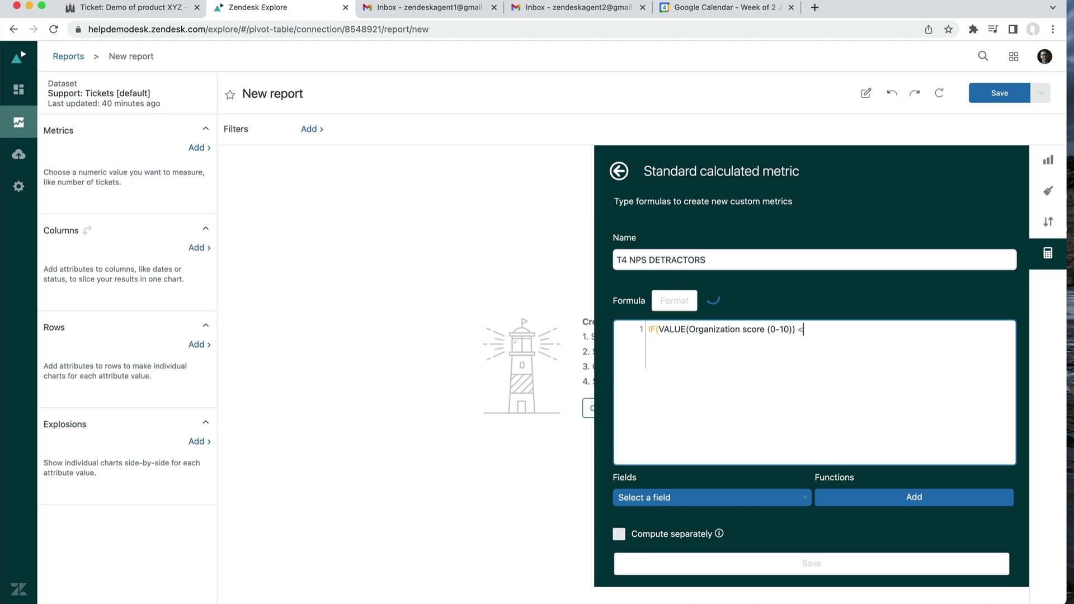
pyautogui.write('7')
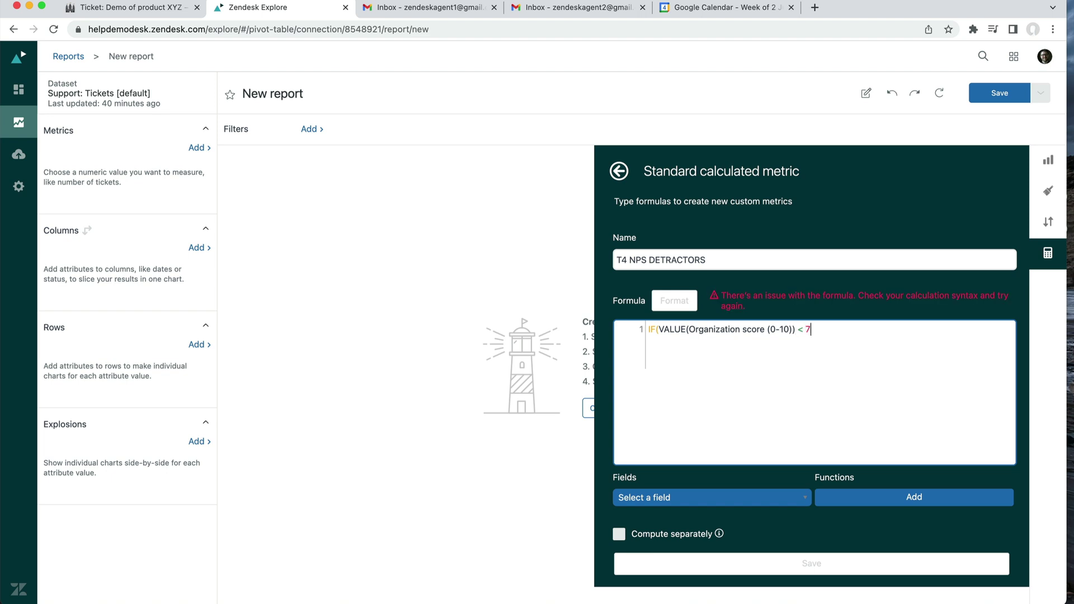
pyautogui.write(')')
pyautogui.press('Return')
pyautogui.write('THEN ')
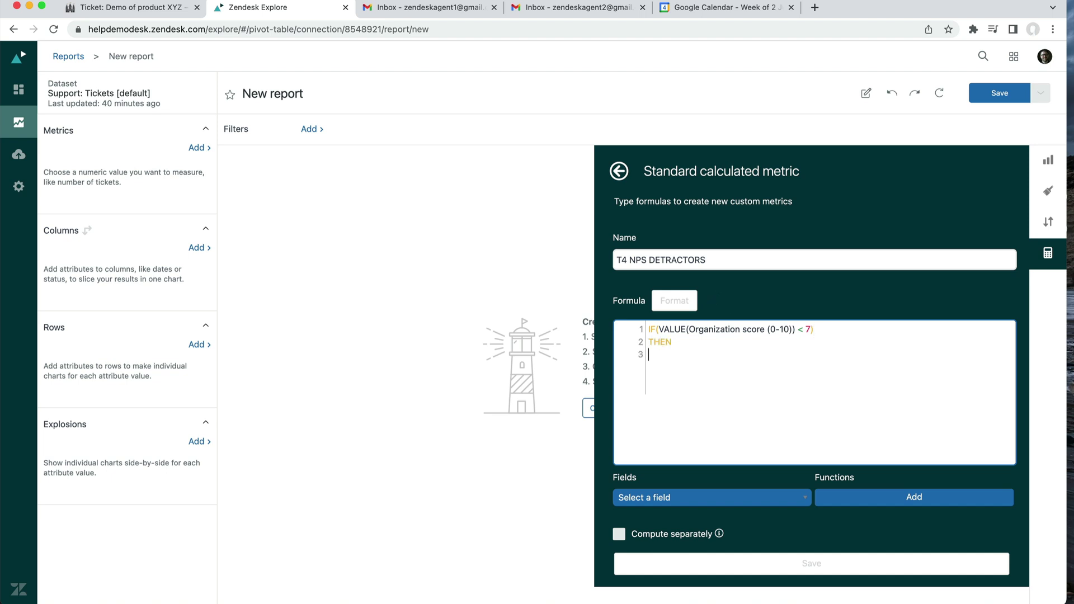
pyautogui.write('[TICKET ID]')
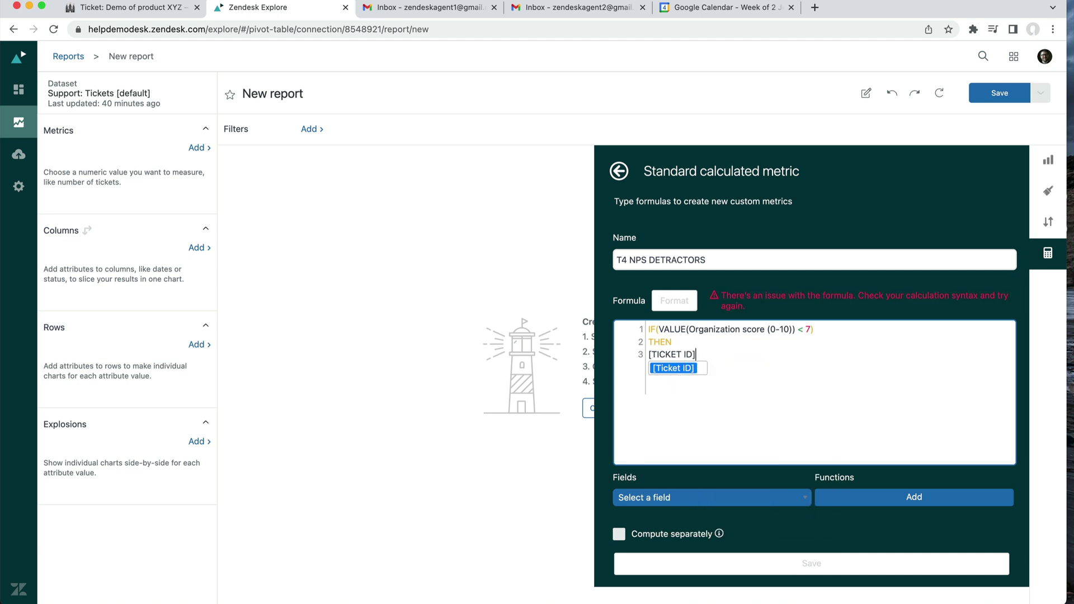
pyautogui.press('Return')
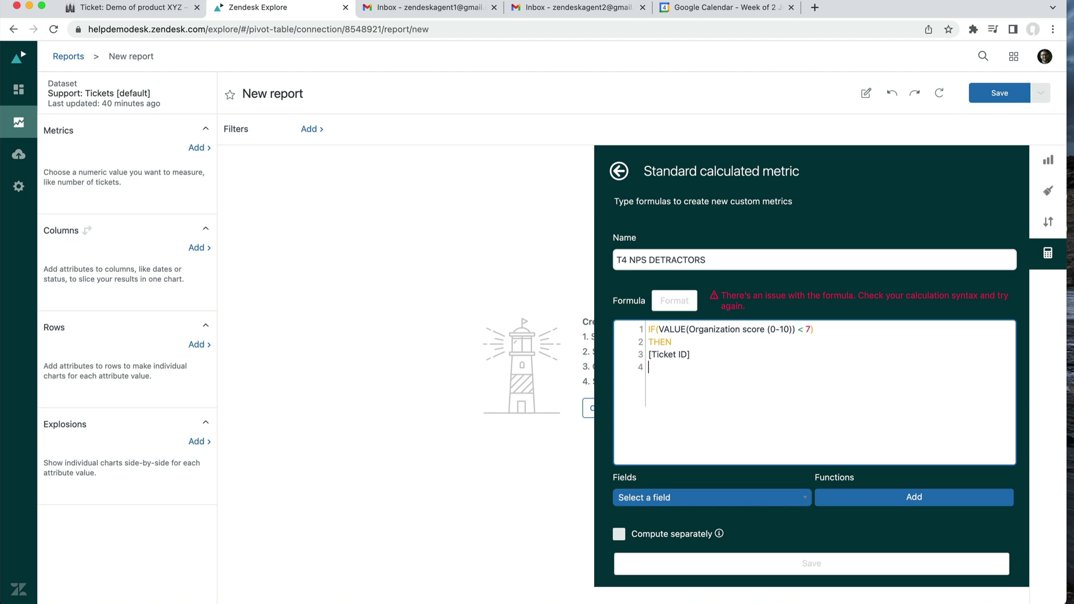
pyautogui.write('ENDIF')
pyautogui.press('Return')
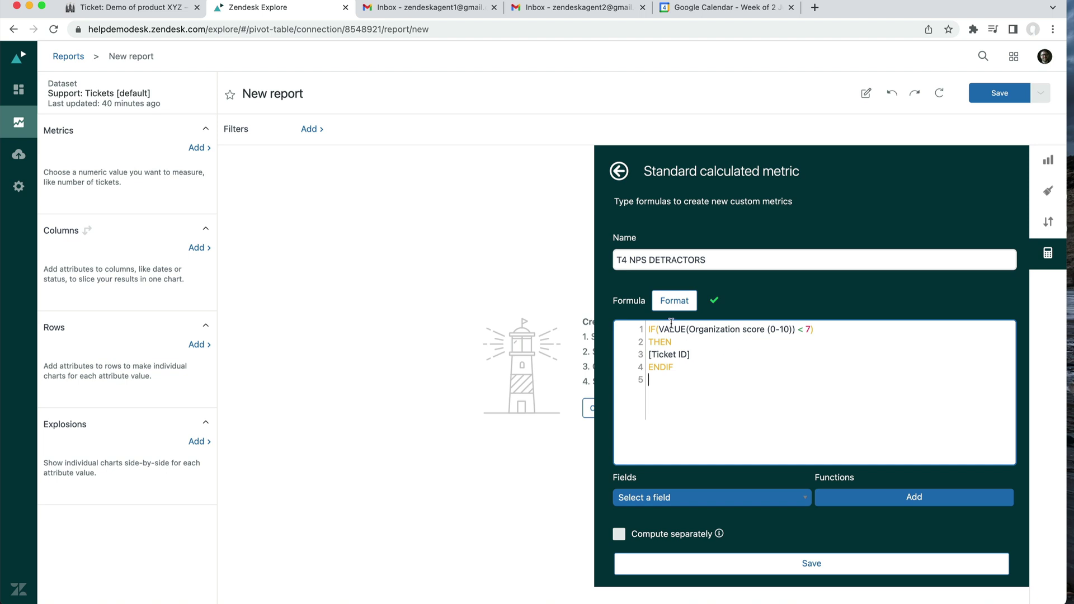
# Prepend IF NOT INCLUDES_ANY([Ticket tags], "closed_by_merge") THEN to the detractors formula.
pyautogui.click(649, 329)
pyautogui.press('Return')
pyautogui.press('Return')
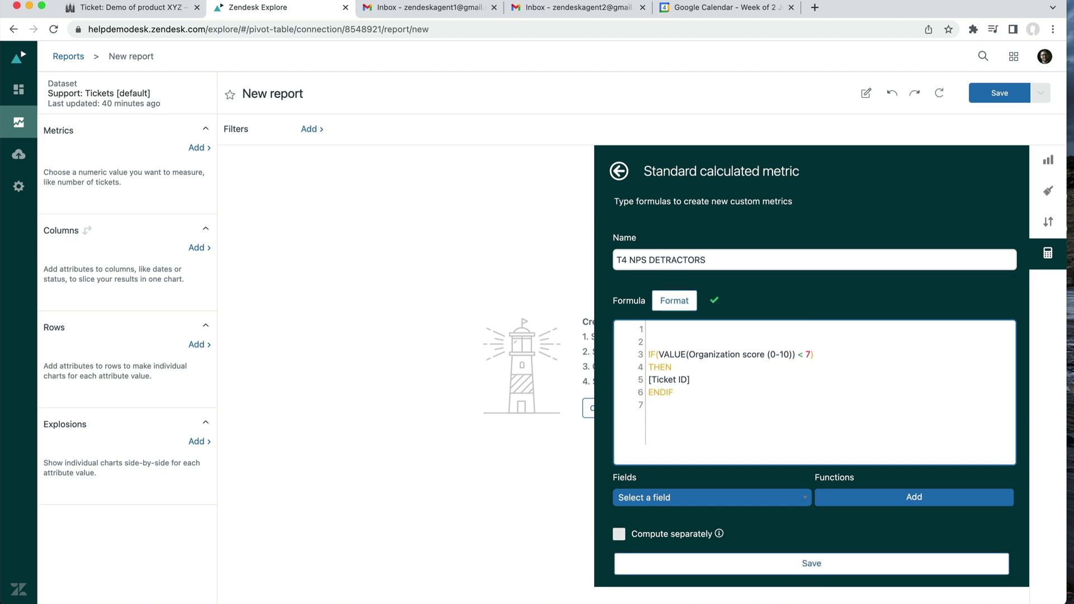
pyautogui.write('IF ')
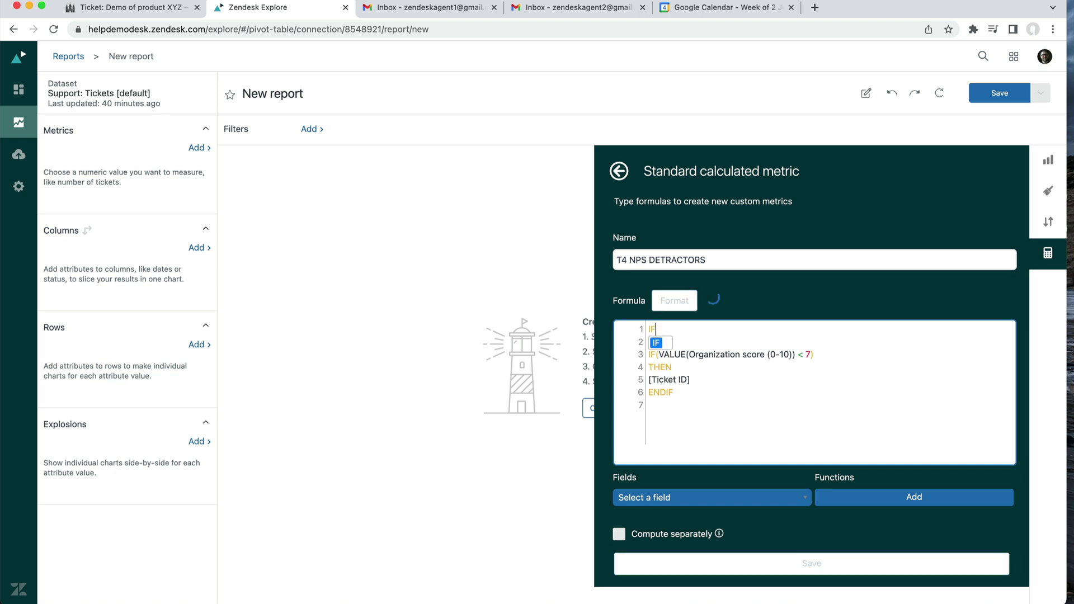
pyautogui.write('NOT IN')
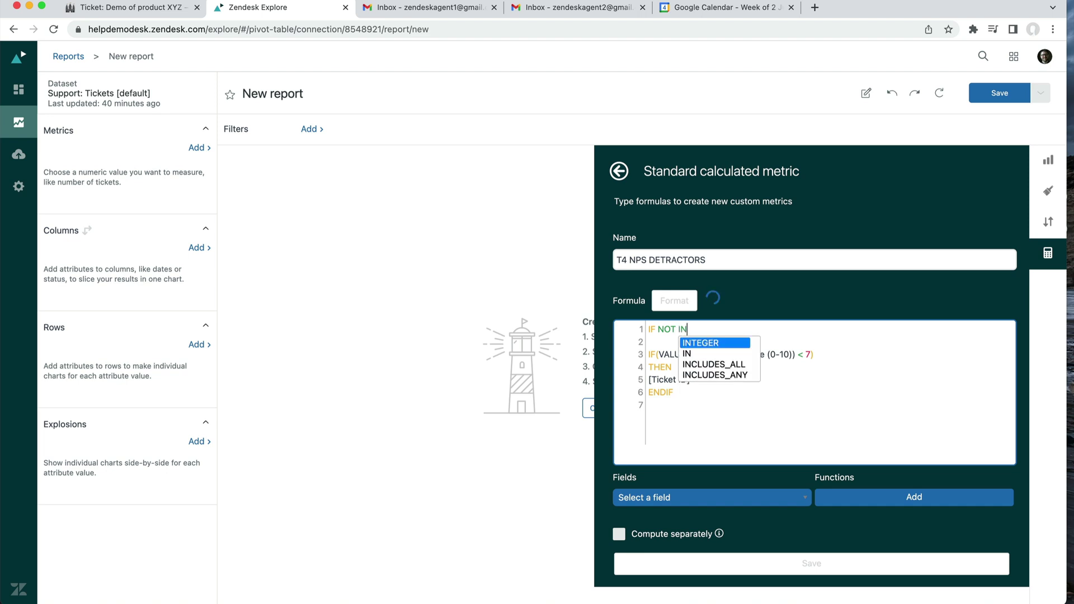
pyautogui.write('CLUDES_')
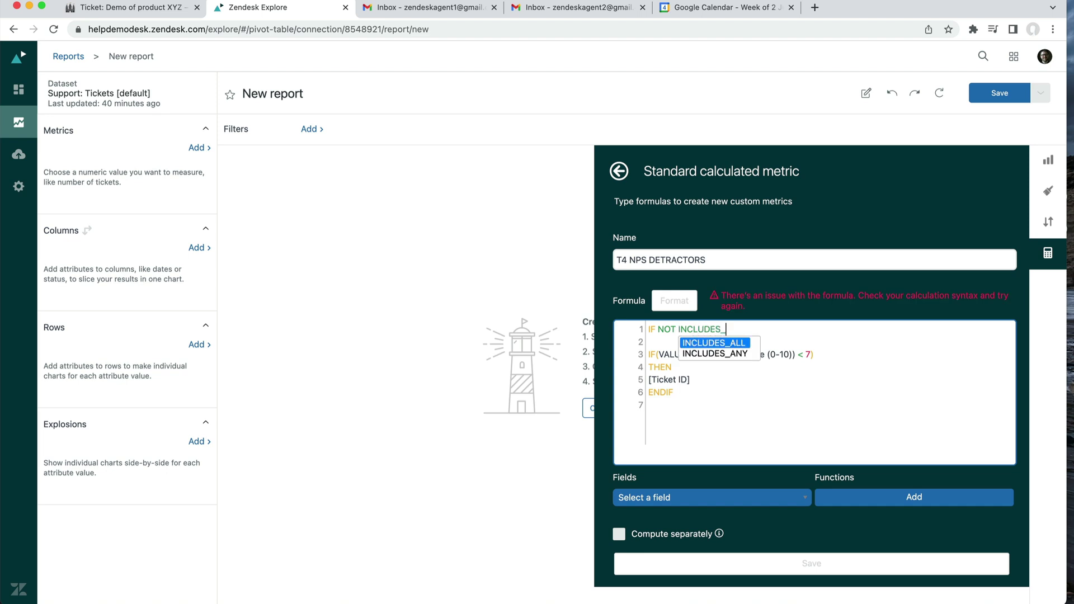
pyautogui.press('Down')
pyautogui.press('Return')
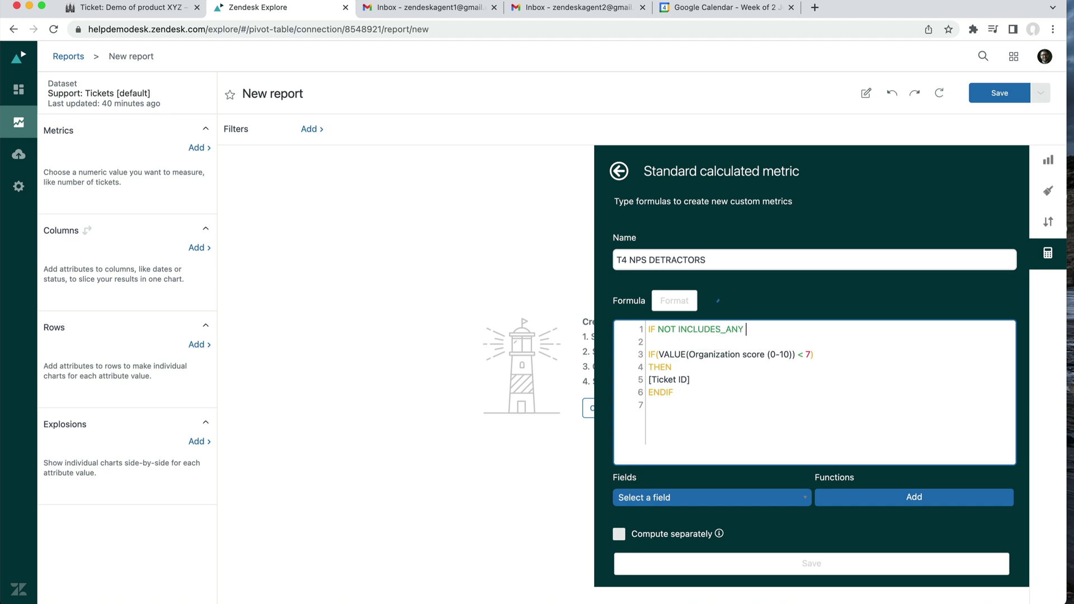
pyautogui.press('BackSpace')
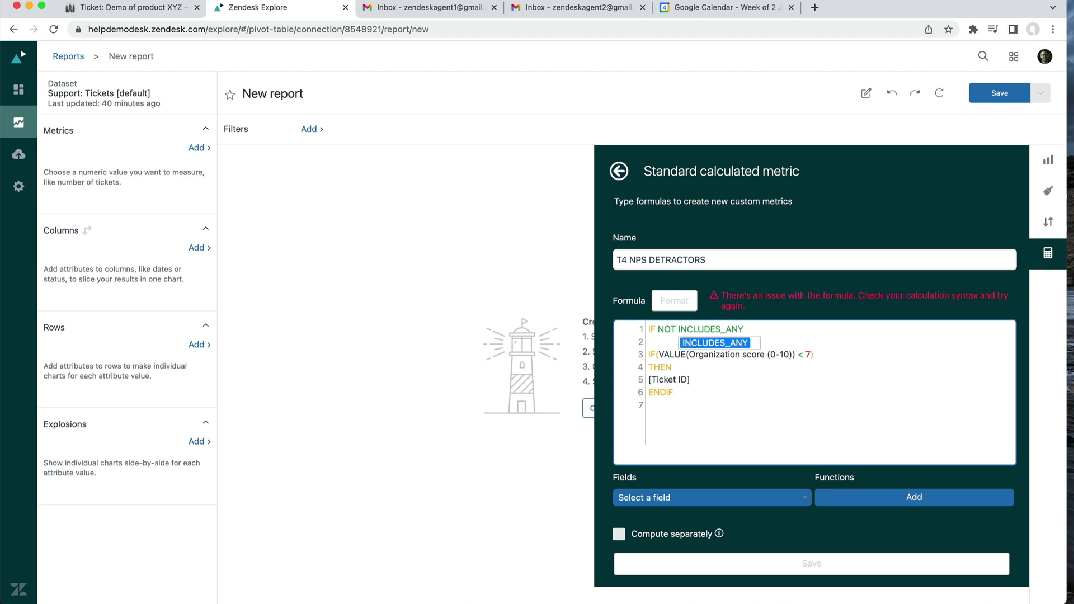
pyautogui.write('(')
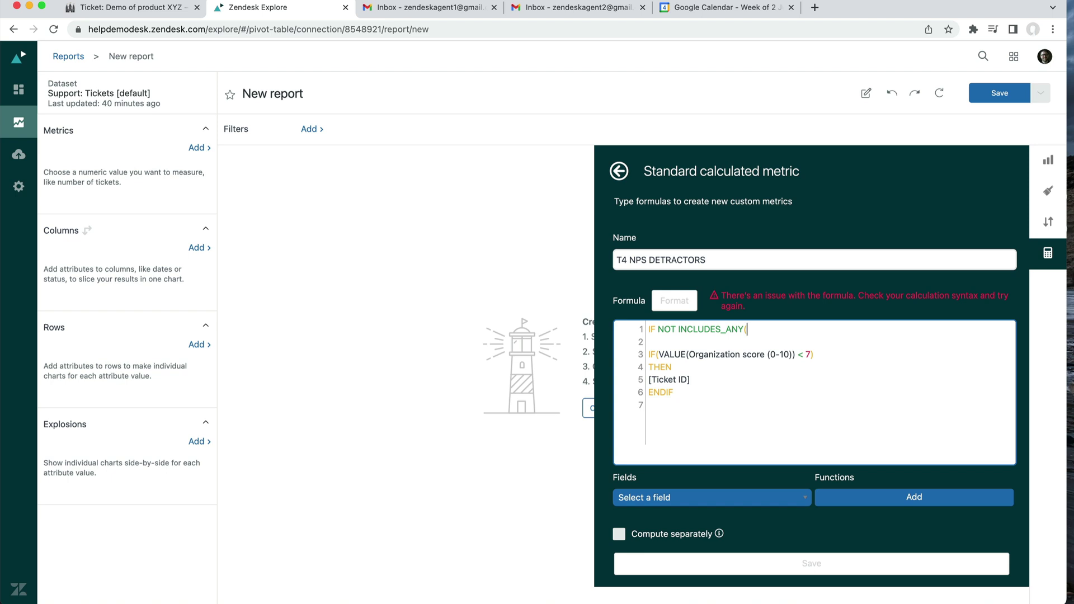
pyautogui.write('[')
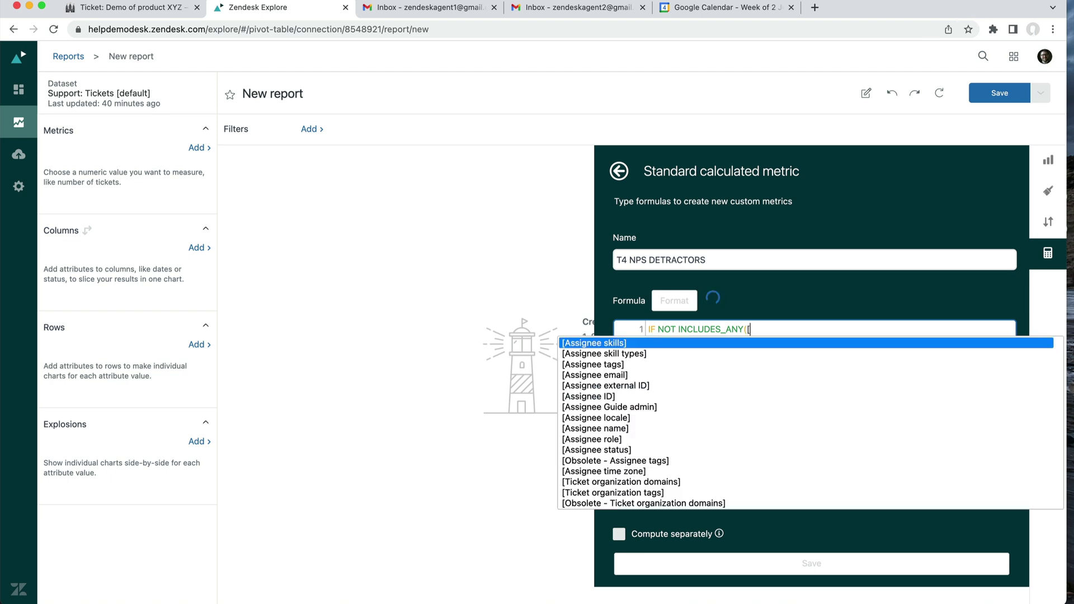
pyautogui.write('ticket')
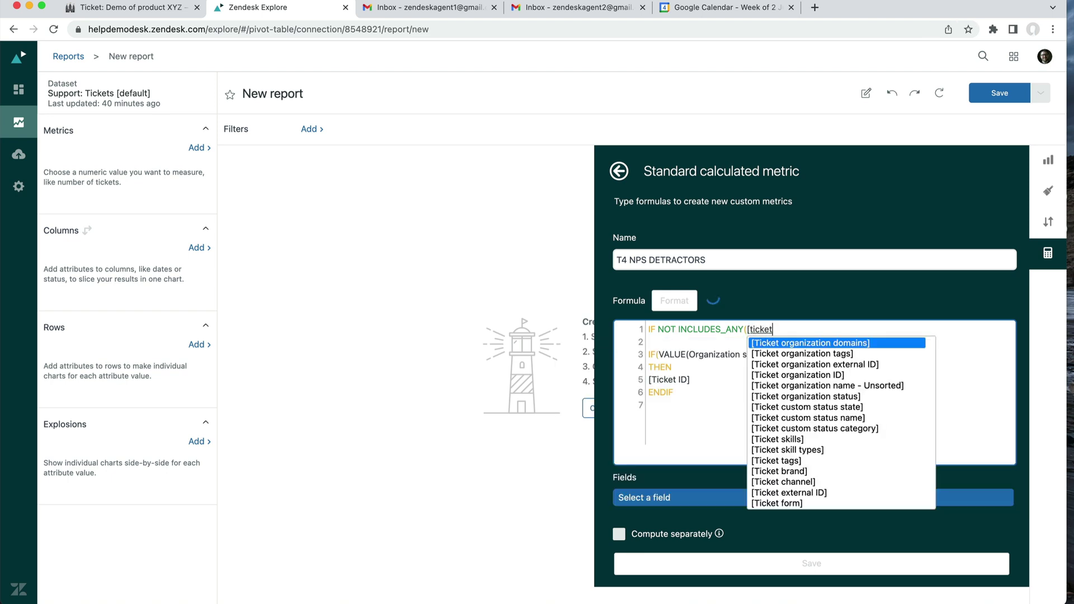
pyautogui.write(' ta')
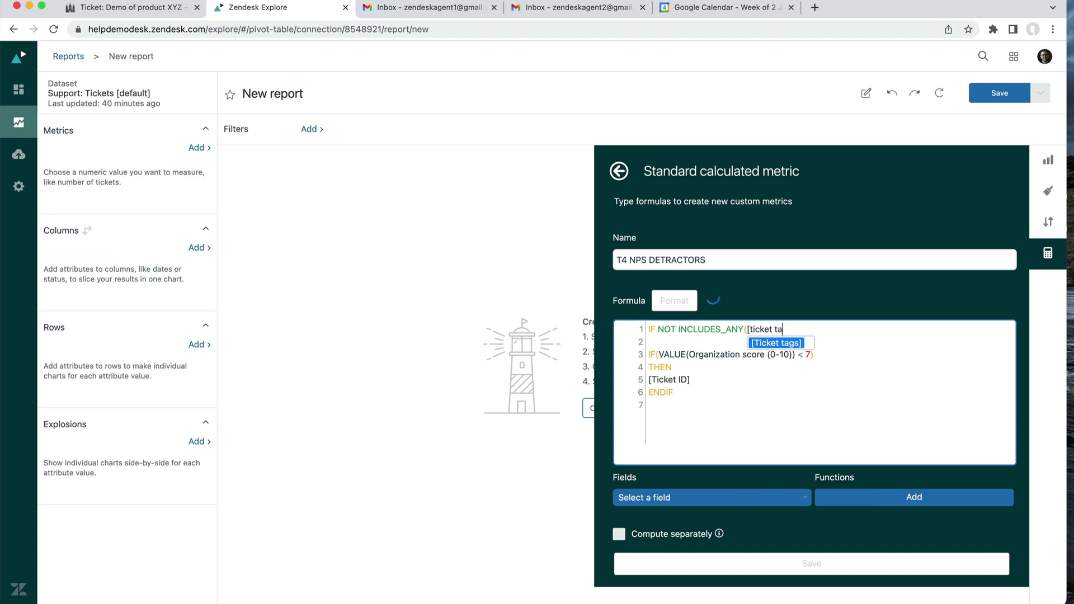
pyautogui.press('Return')
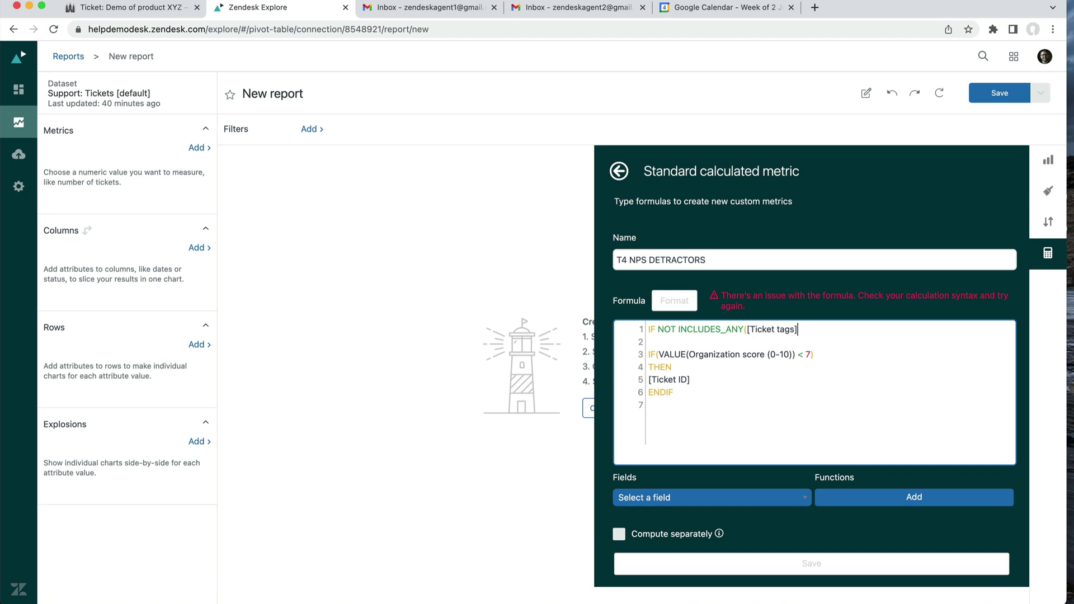
pyautogui.write(', ')
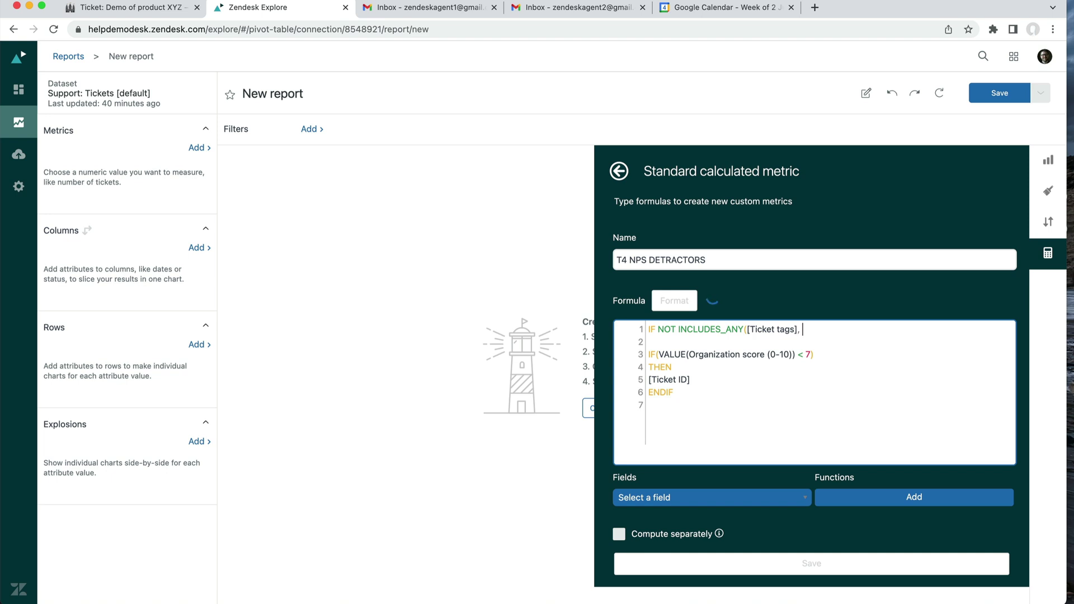
pyautogui.write('"closed_')
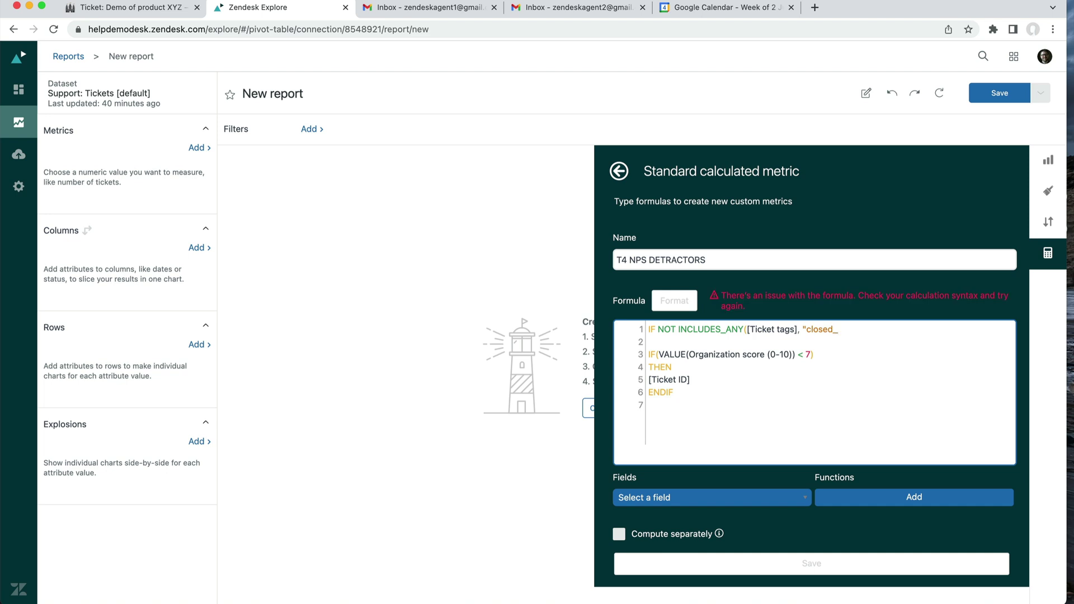
pyautogui.write('by_')
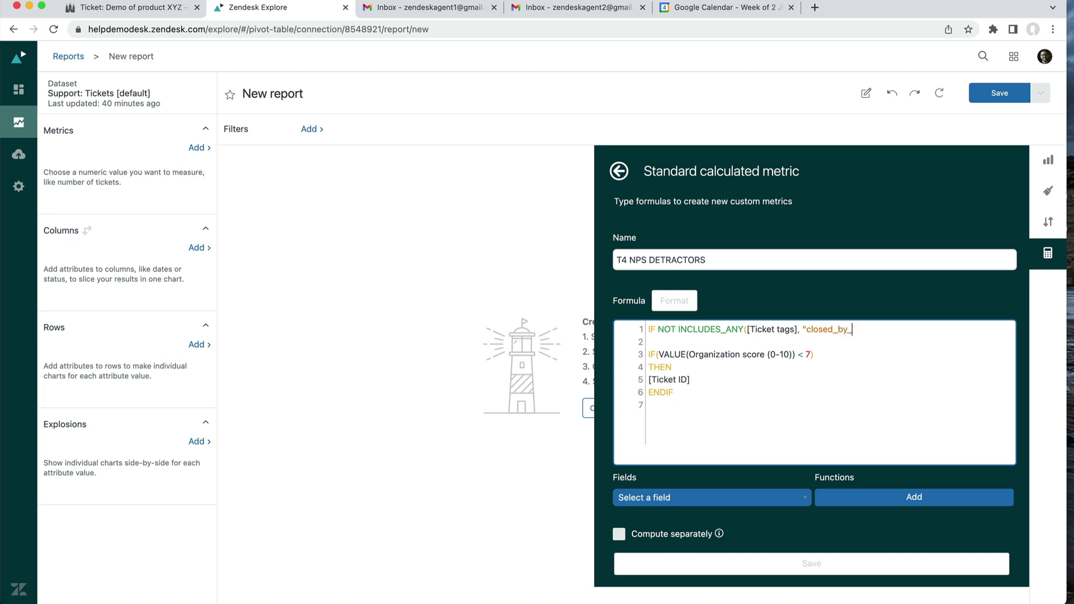
pyautogui.write('merge")')
pyautogui.press('Return')
pyautogui.write('T')
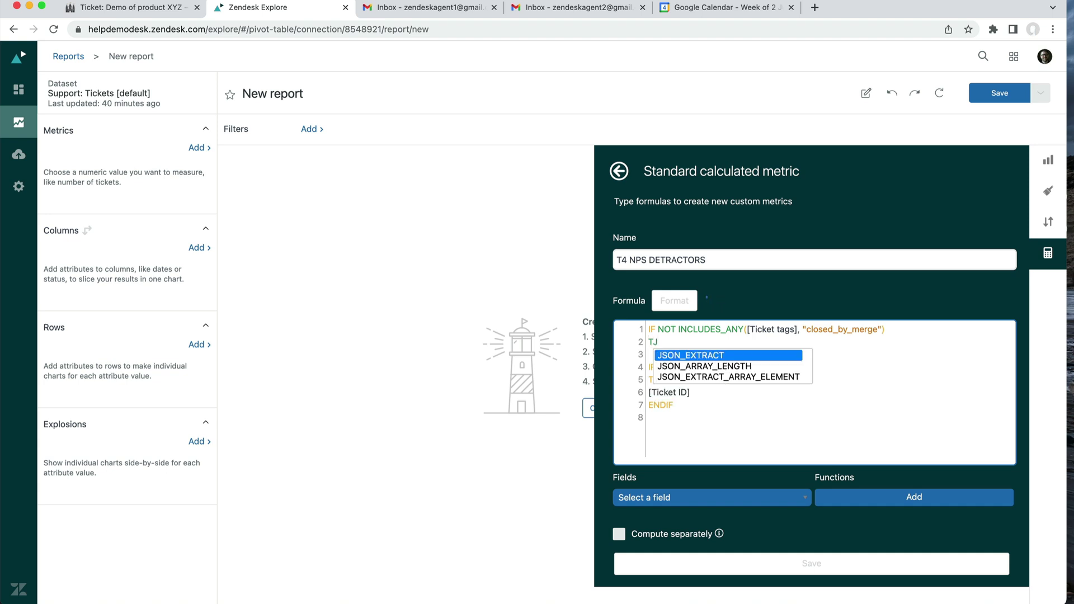
pyautogui.write('HEN')
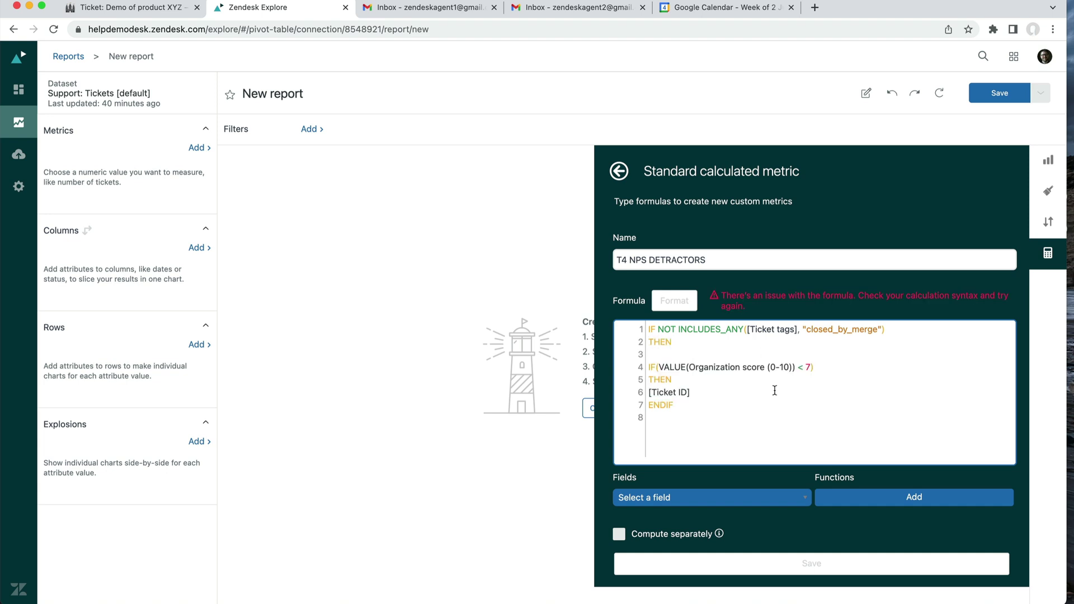
# Close the tag condition with a final ENDIF and save the T4 NPS DETRACTORS metric.
pyautogui.click(718, 420)
pyautogui.press('Return')
pyautogui.write('END')
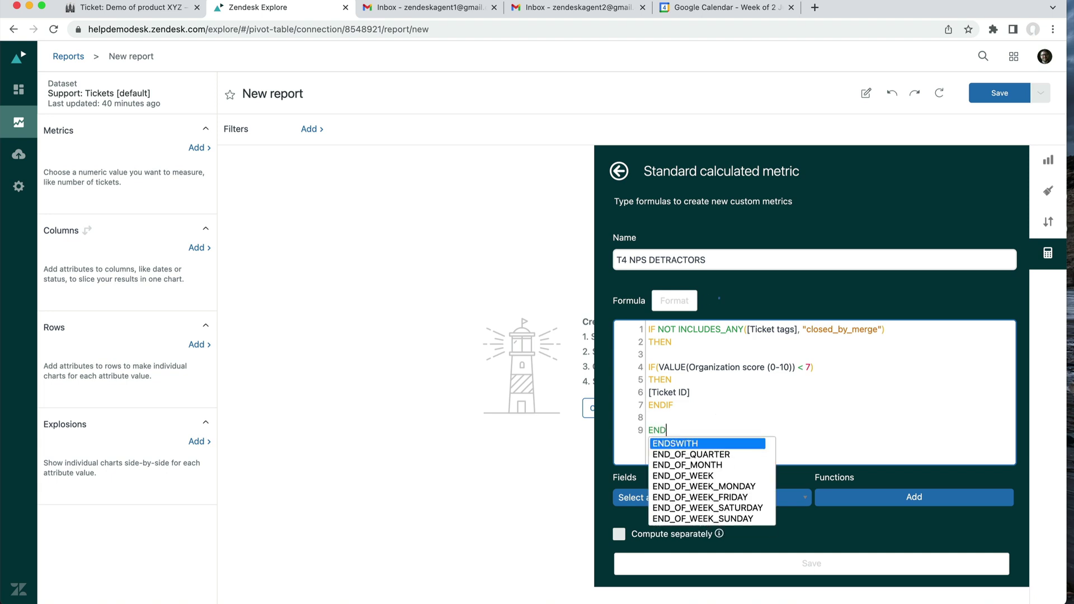
pyautogui.write('IF')
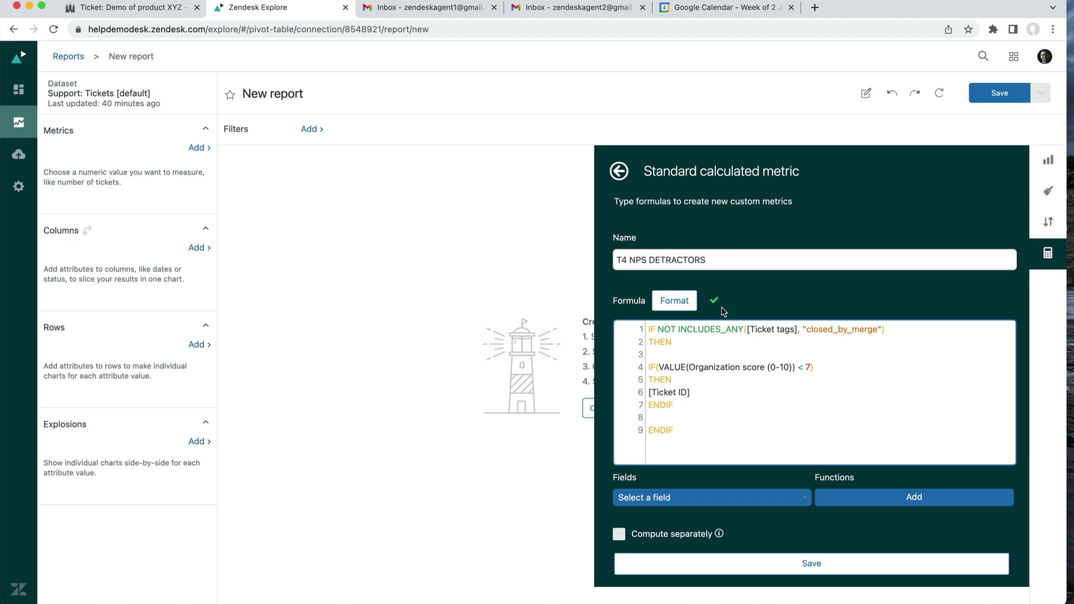
pyautogui.click(812, 564)
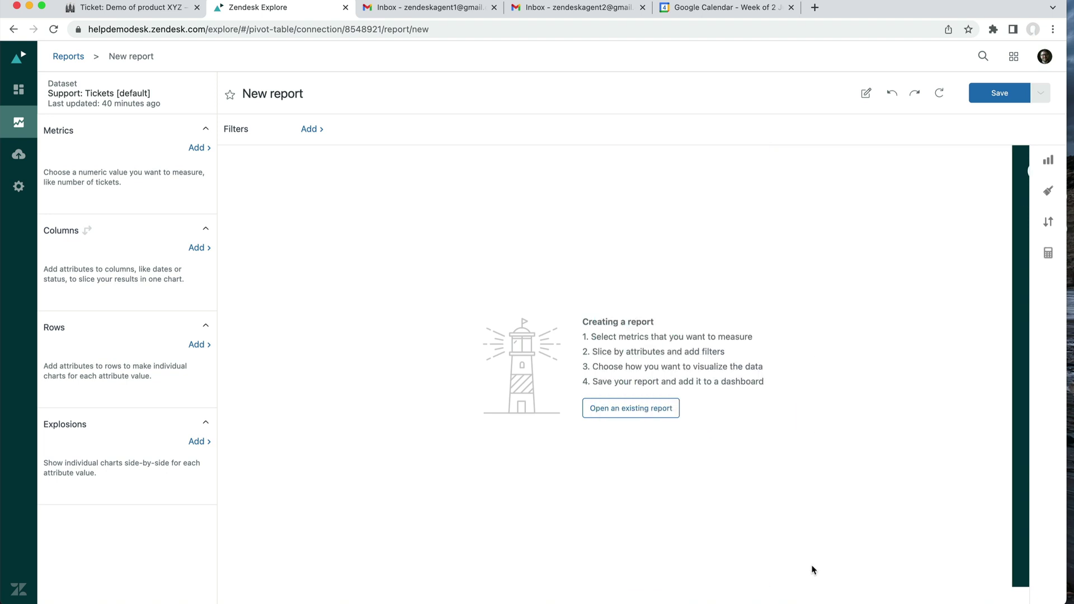
# Add T4 NPS DETRACTORS to the report metrics with D_COUNT aggregation, giving 9.
pyautogui.click(196, 149)
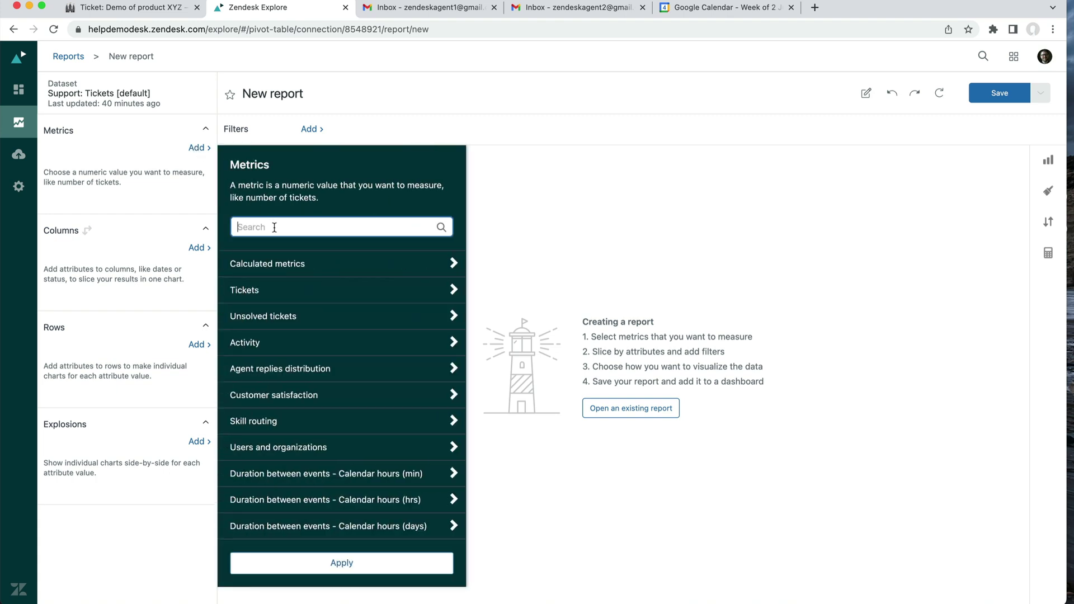
pyautogui.write('t4')
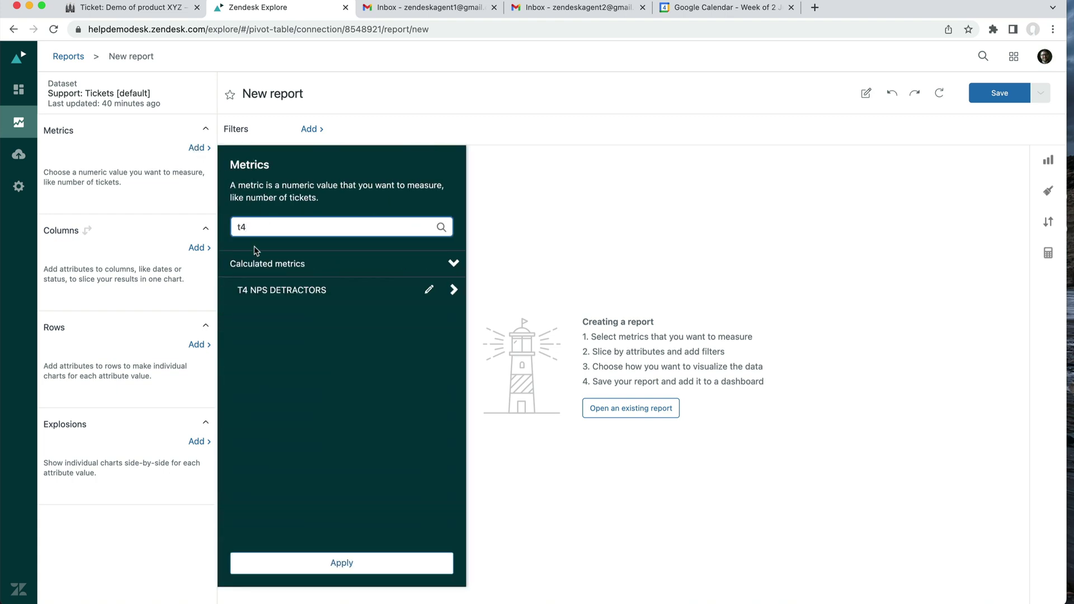
pyautogui.click(274, 291)
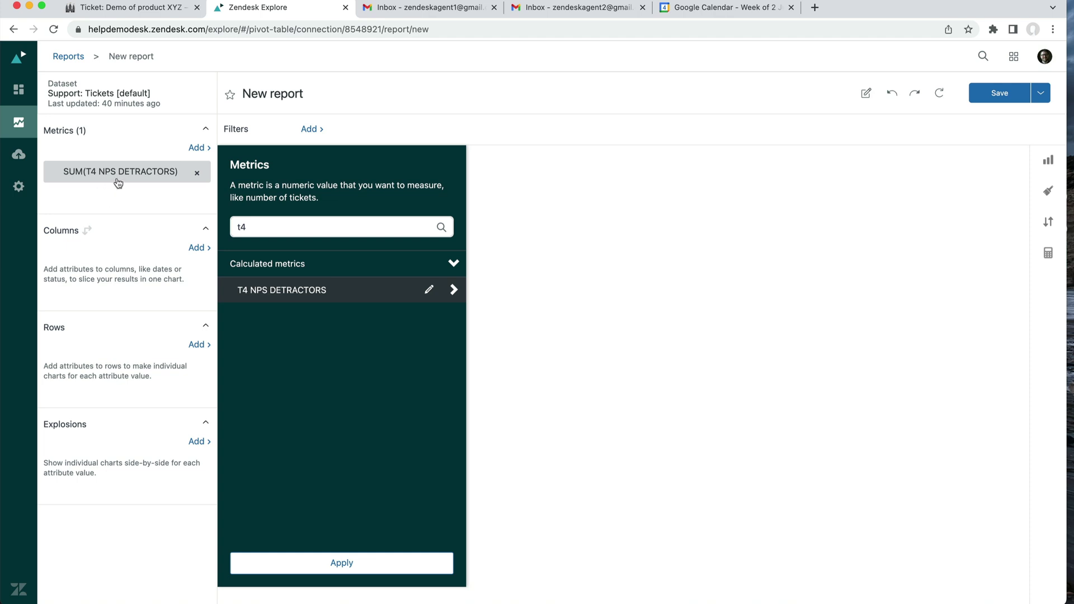
pyautogui.click(147, 172)
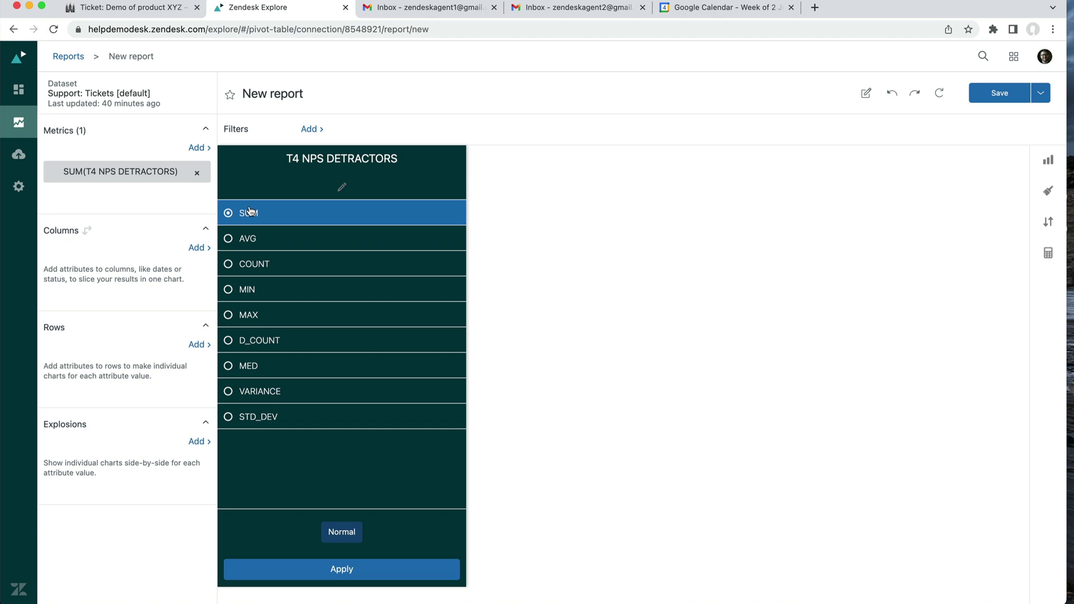
pyautogui.click(287, 342)
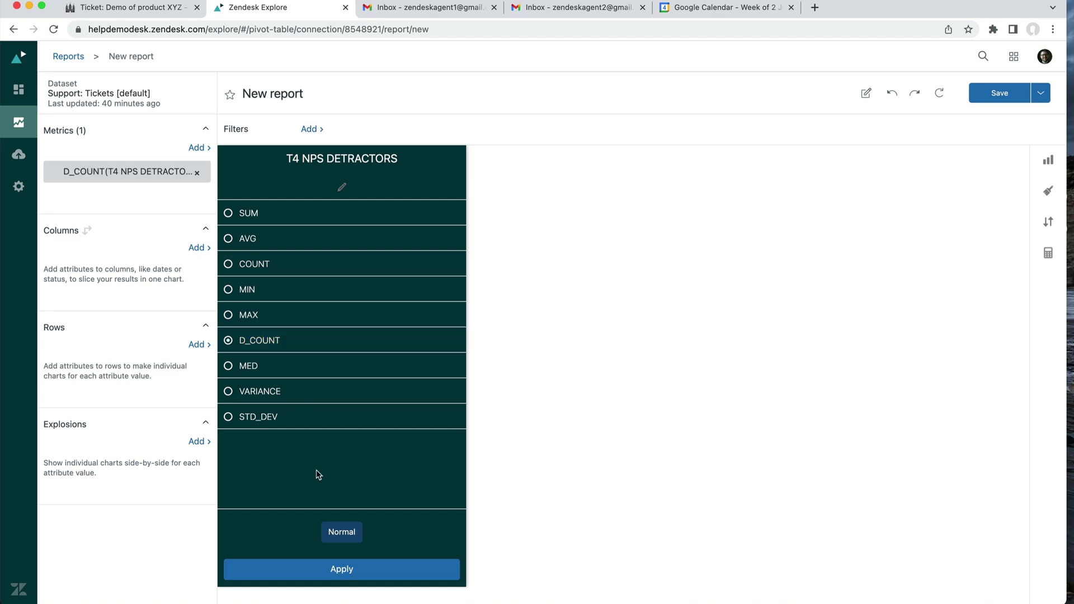
pyautogui.click(371, 576)
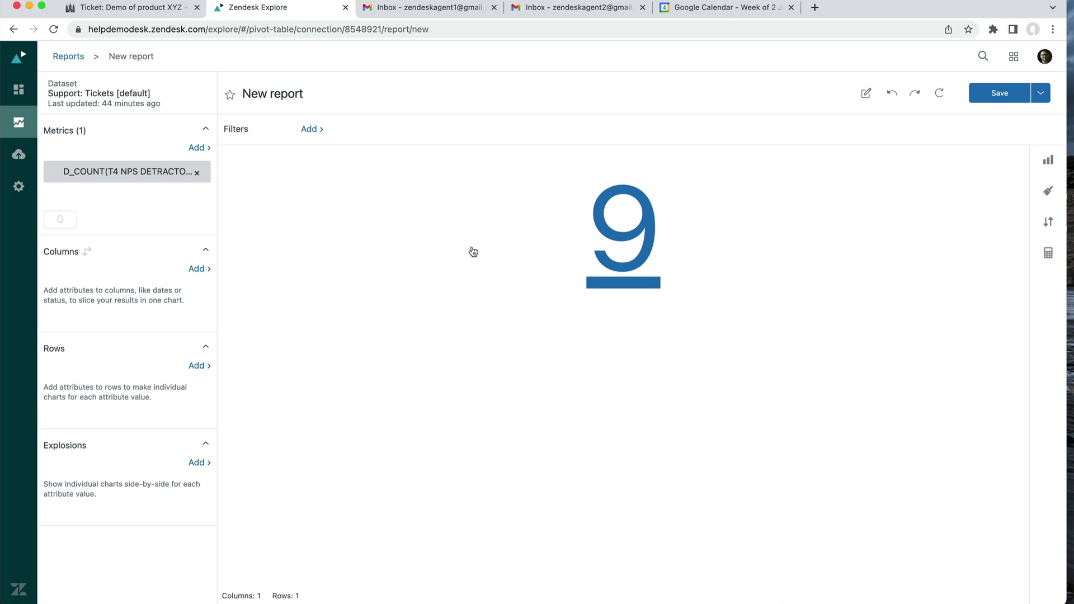
# Copy the T4 NPS DETRACTORS metric into the Support: Tickets [default] dataset.
pyautogui.click(153, 178)
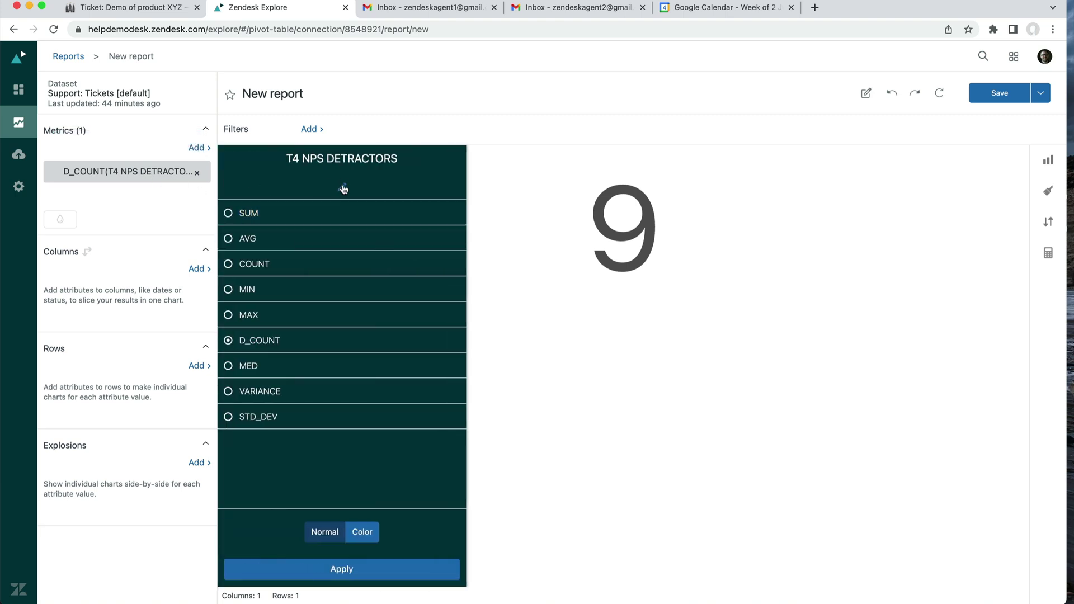
pyautogui.click(342, 188)
pyautogui.click(996, 171)
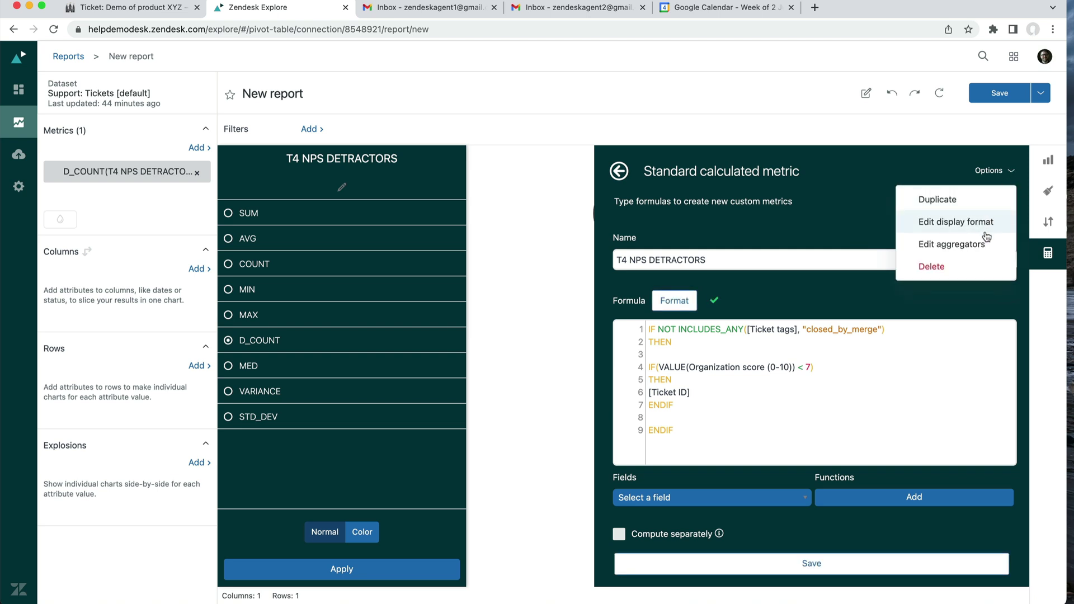
pyautogui.click(943, 202)
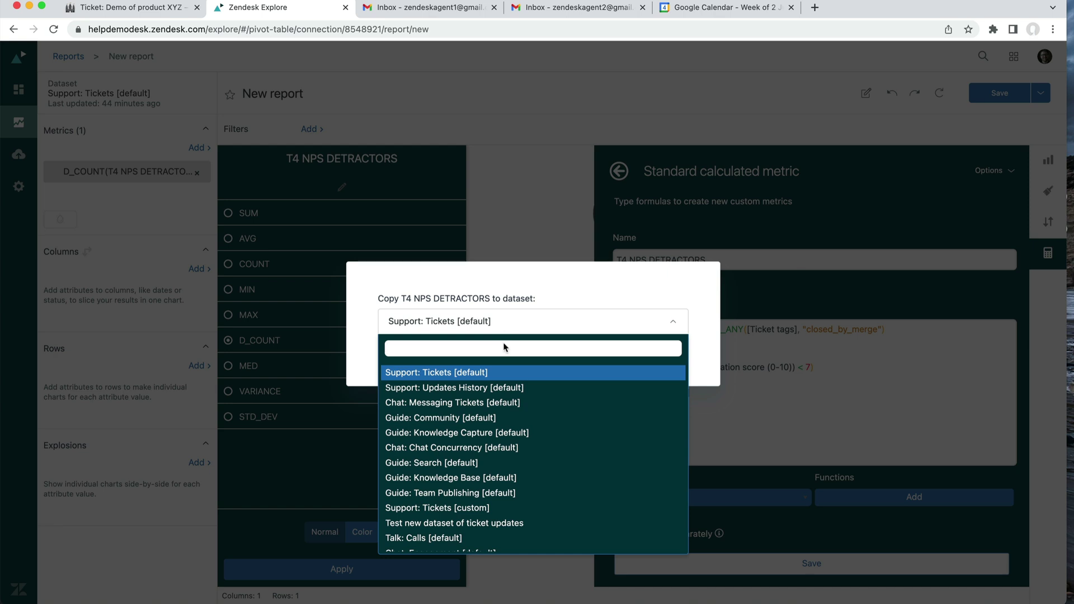
pyautogui.click(498, 372)
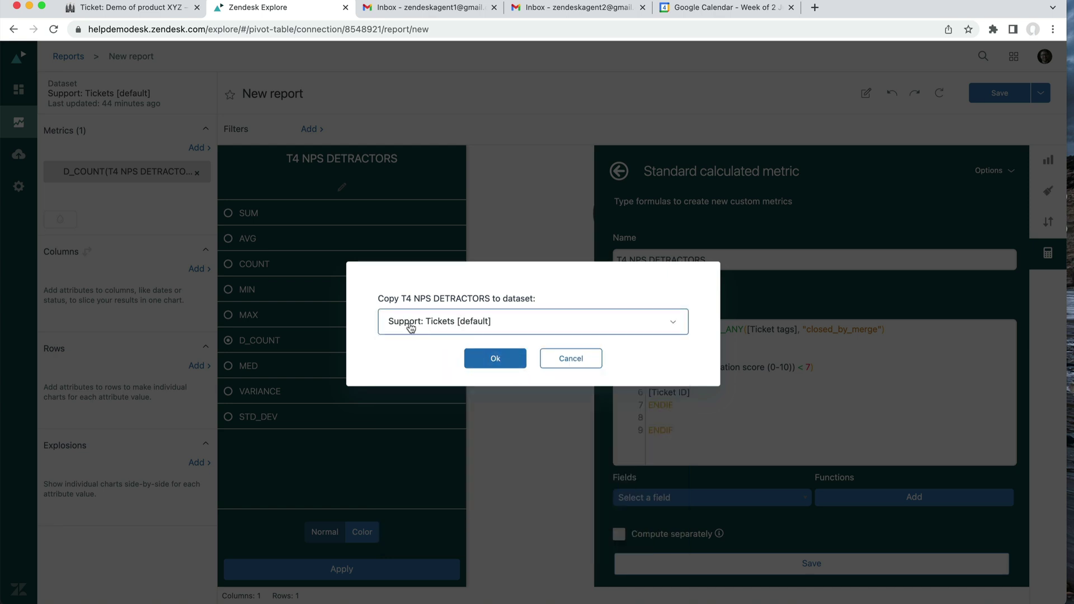
pyautogui.click(493, 358)
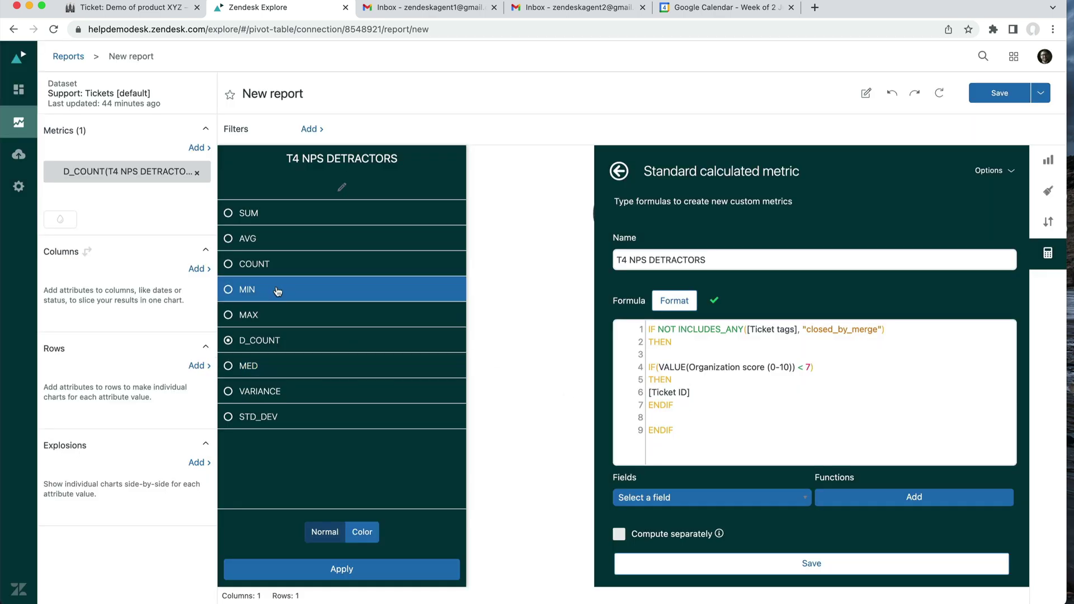
# Search the metrics list for 'T4' to find the detractors metric and its Copy.
pyautogui.click(196, 148)
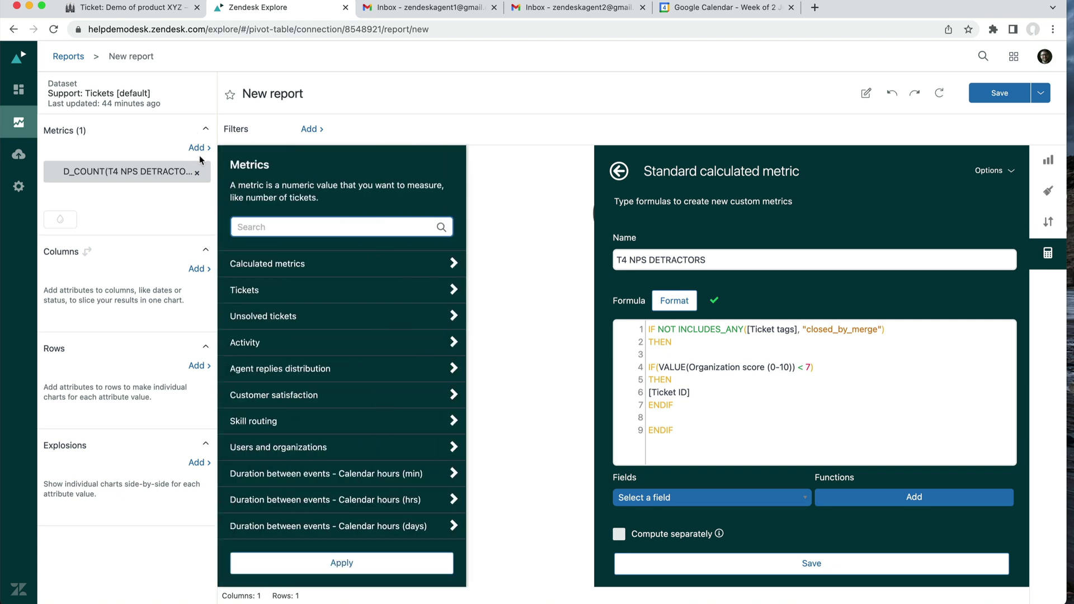
pyautogui.write('t')
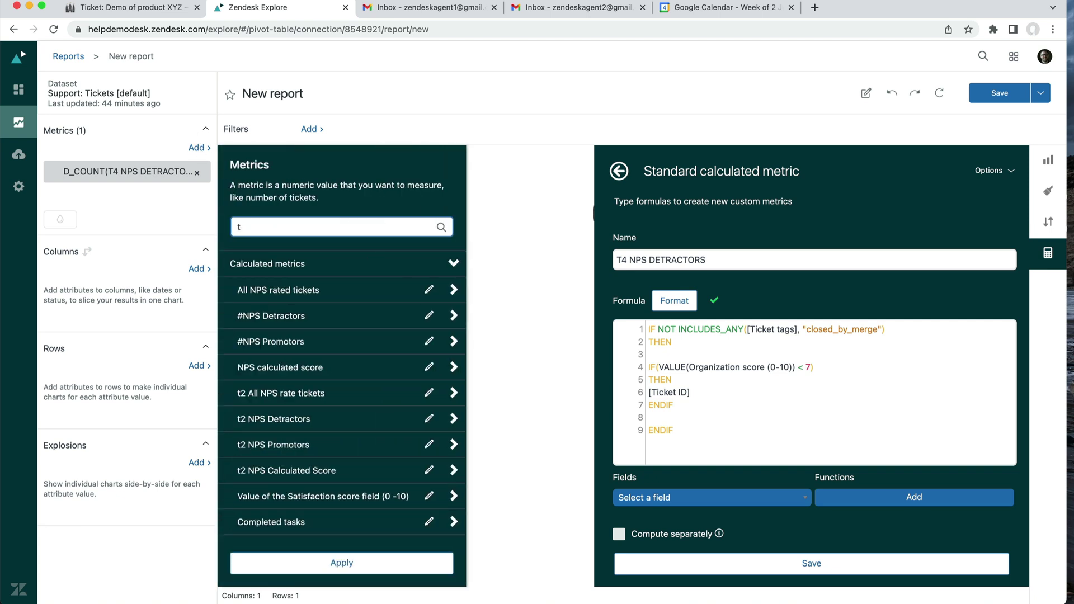
pyautogui.write('4')
pyautogui.click(220, 242)
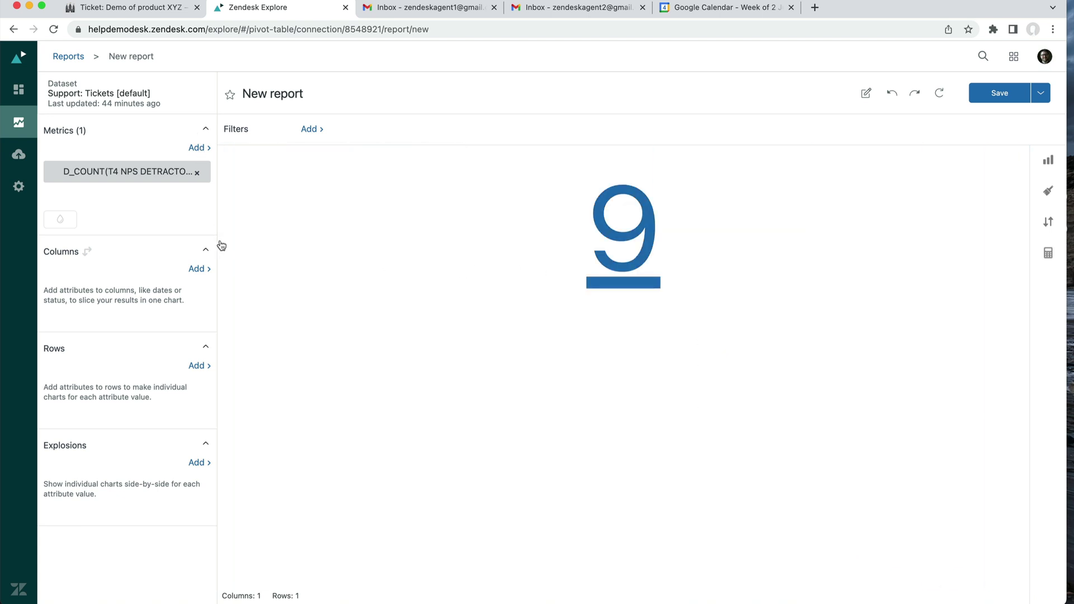
pyautogui.click(197, 148)
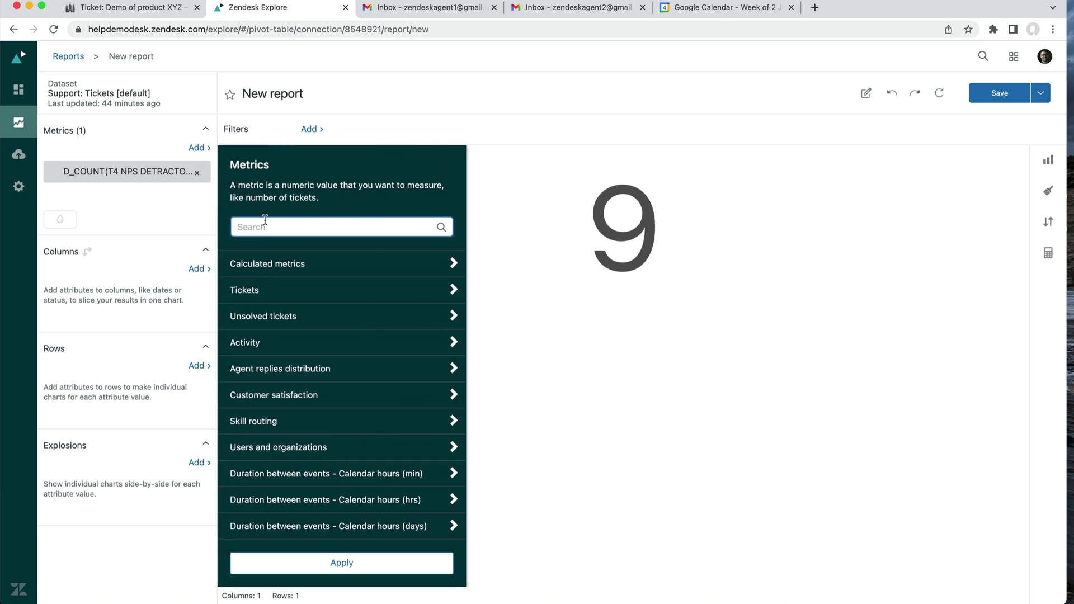
pyautogui.write('T4')
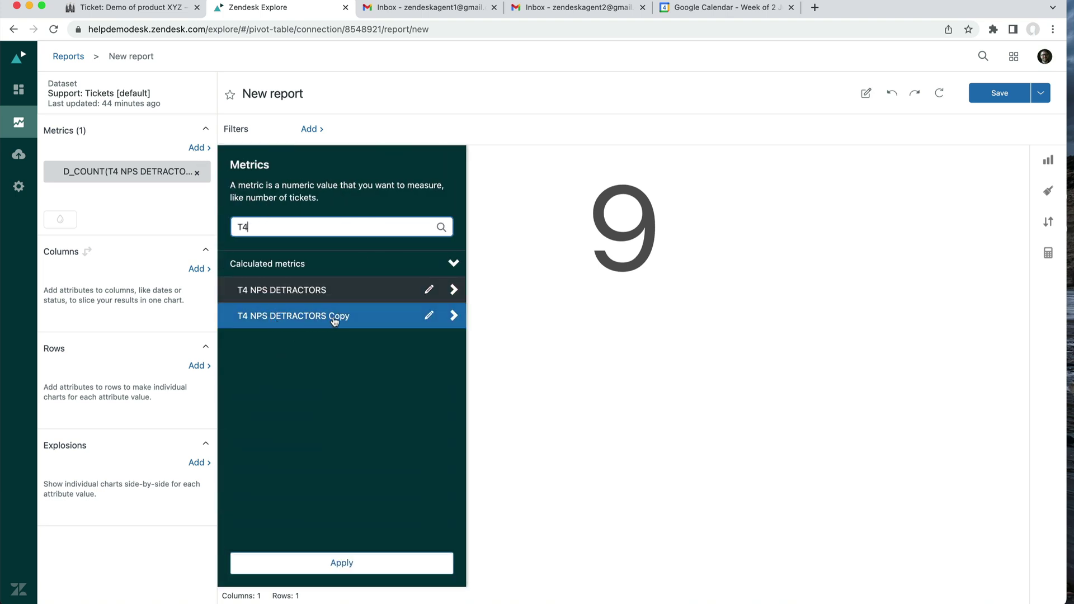
# Rename the copy to 'T4 NPS PROMOTORS', change its condition from < 7 to > 8, and save.
pyautogui.click(429, 316)
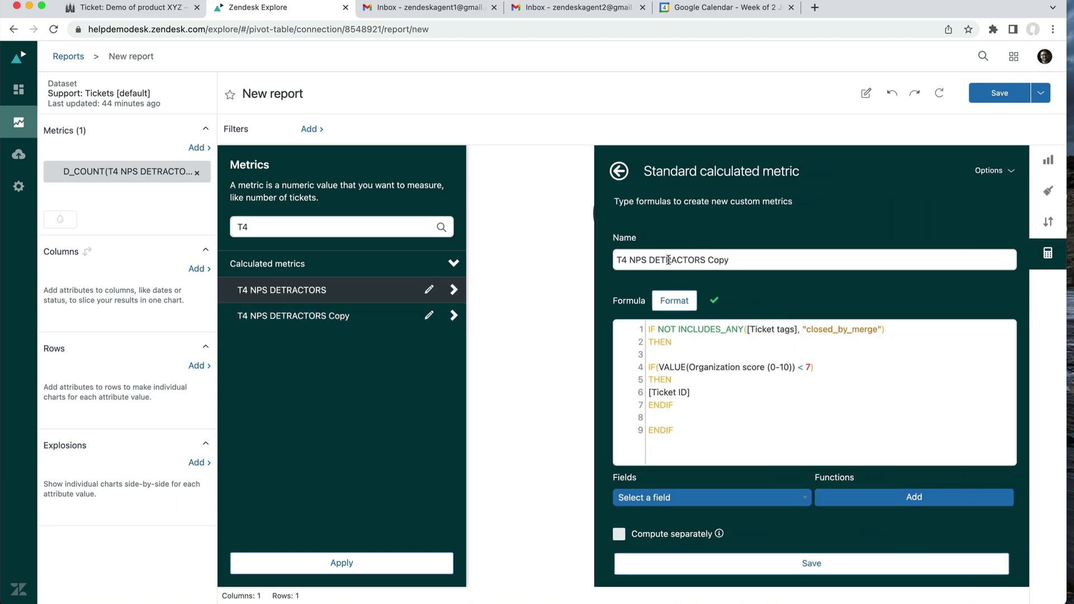
pyautogui.moveTo(649, 260); pyautogui.dragTo(833, 259)
pyautogui.write('PROMOTORS')
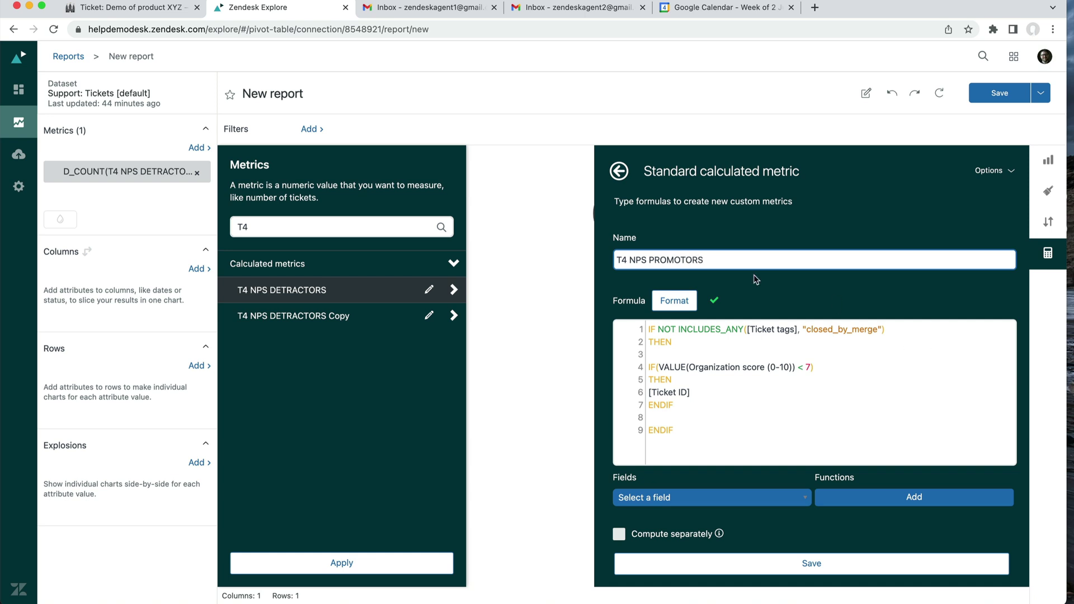
pyautogui.click(804, 368)
pyautogui.press('BackSpace')
pyautogui.write('>')
pyautogui.press('Right')
pyautogui.press('Right')
pyautogui.press('BackSpace')
pyautogui.write('8')
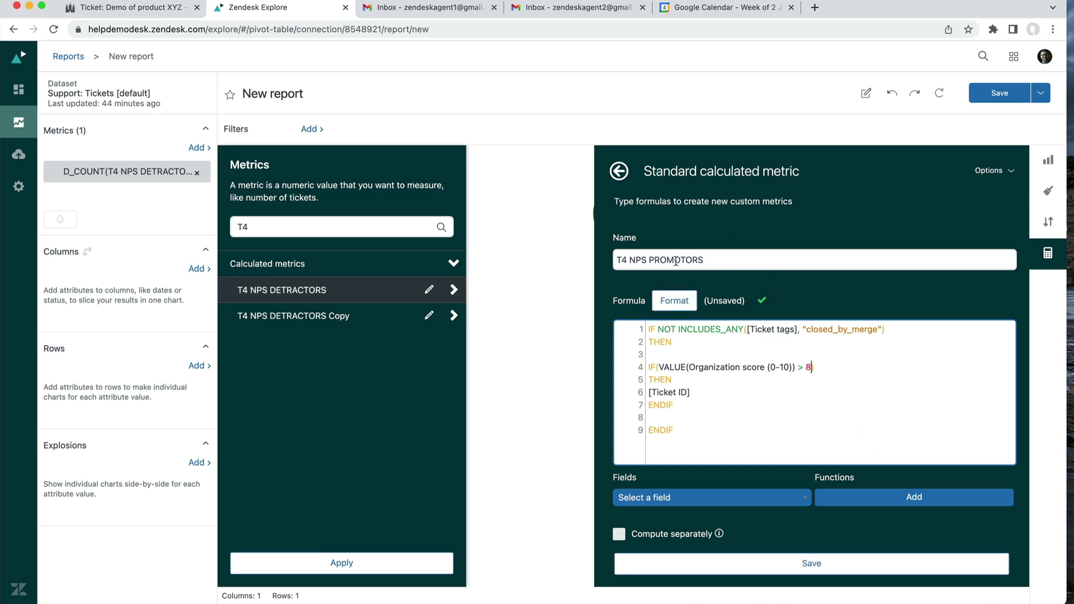
pyautogui.click(796, 565)
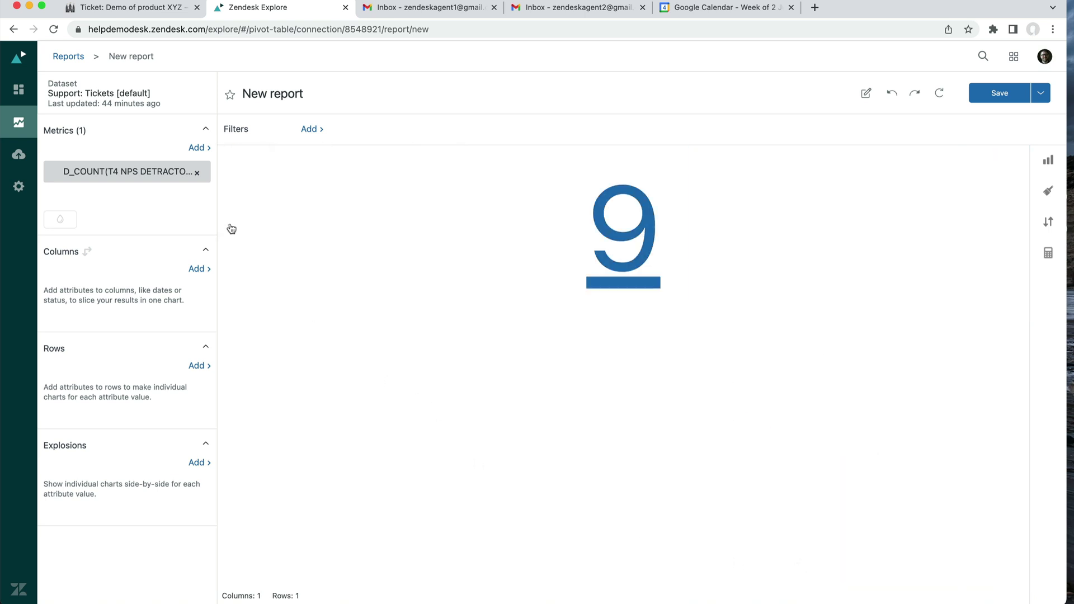
# Add T4 NPS PROMOTORS as a D_COUNT metric, showing 126 promotors beside 9 detractors.
pyautogui.click(197, 148)
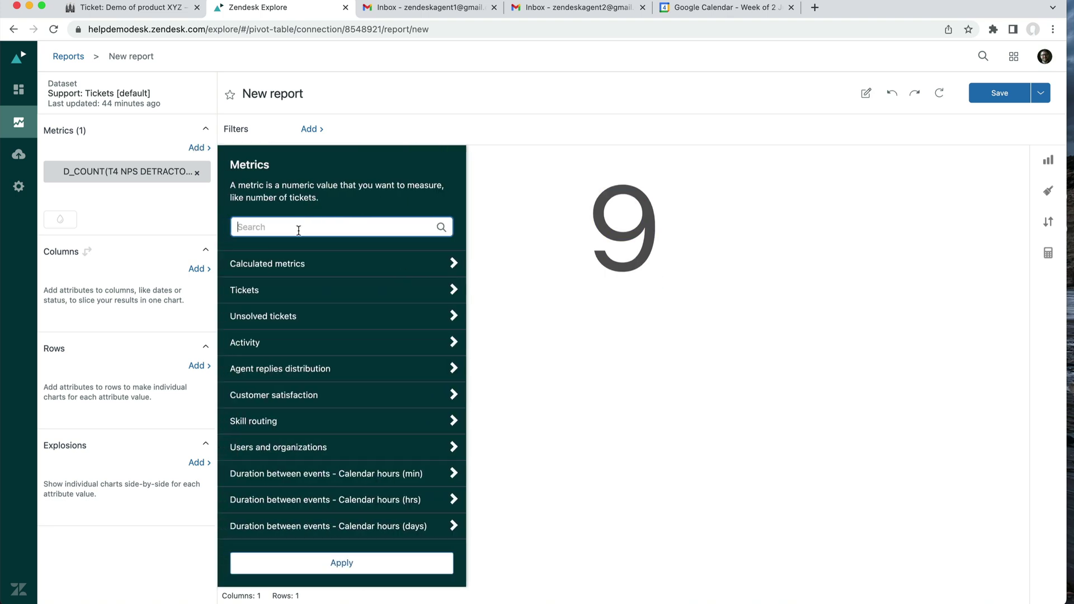
pyautogui.write('T4')
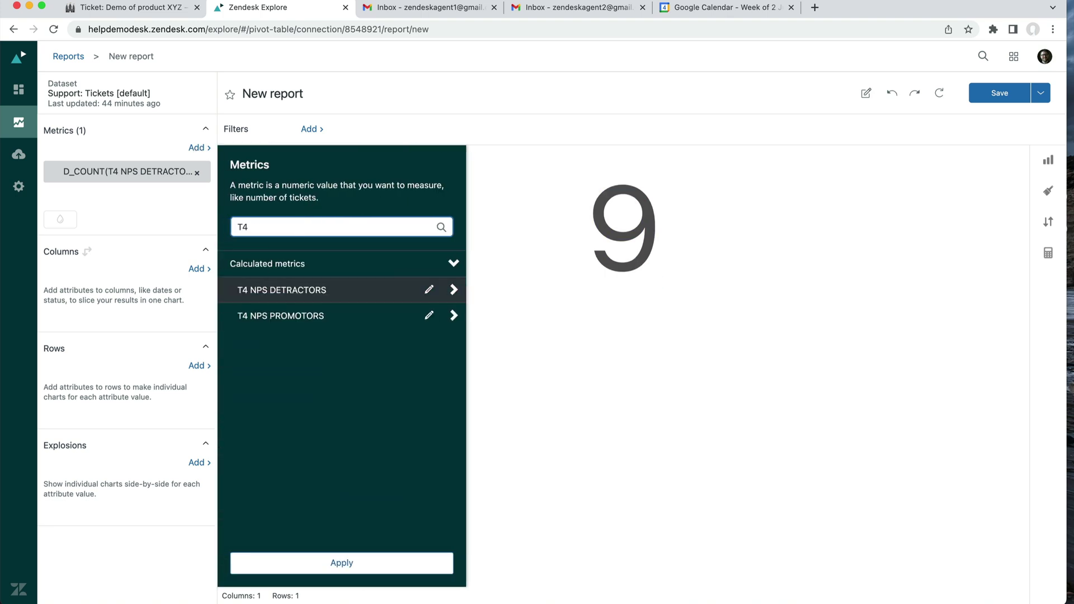
pyautogui.click(331, 316)
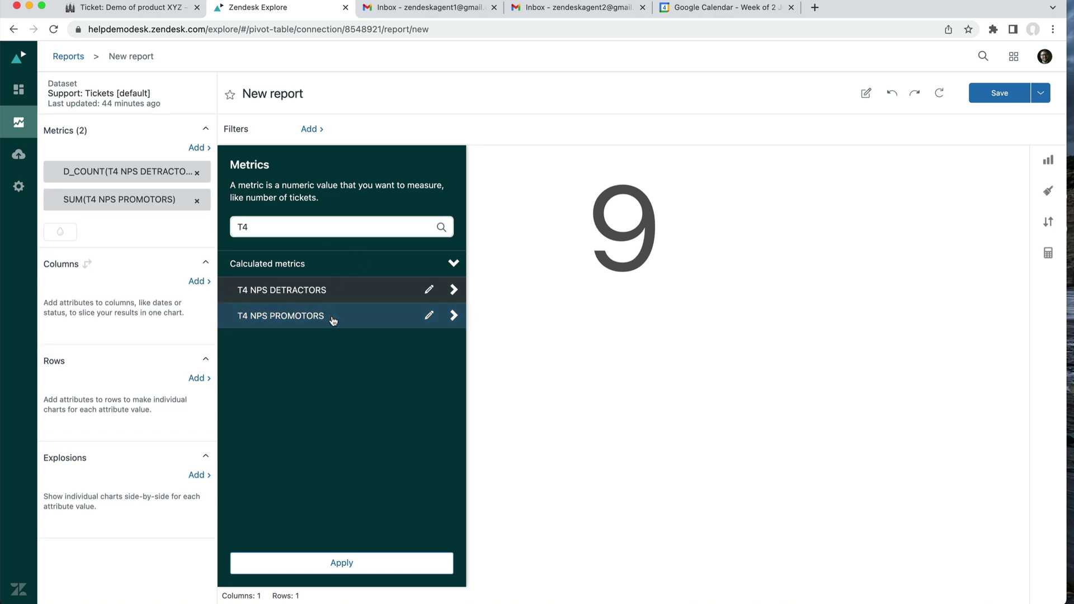
pyautogui.click(149, 200)
pyautogui.click(264, 342)
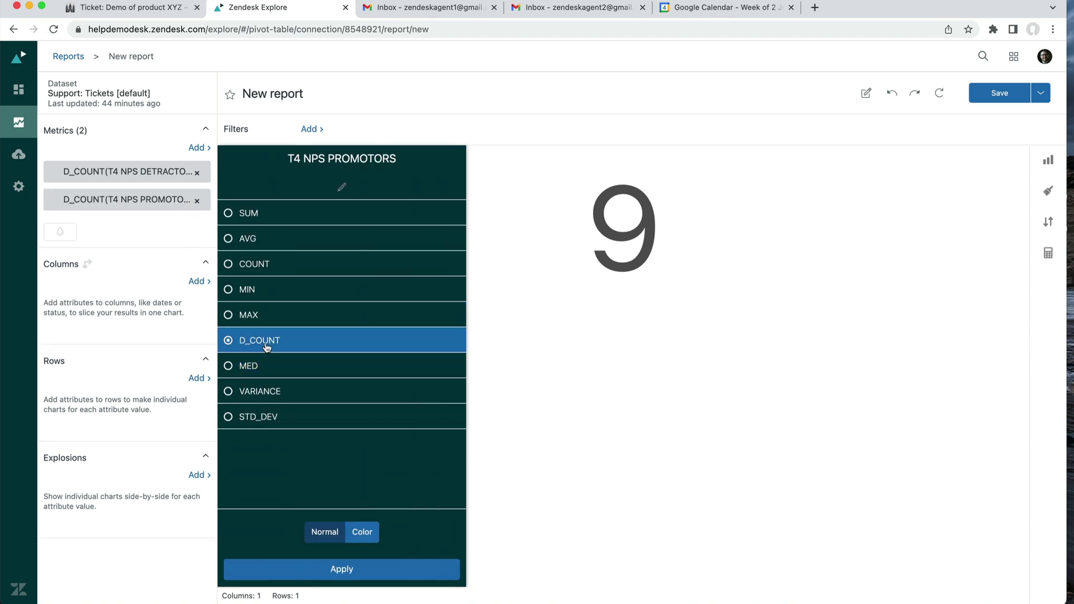
pyautogui.click(327, 570)
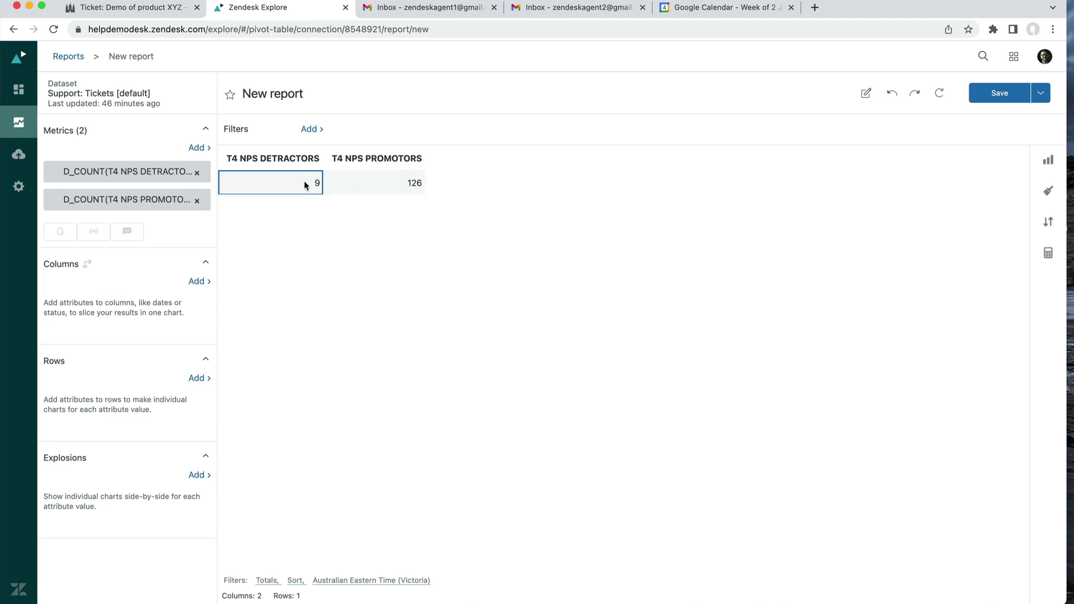
# Duplicate the T4 NPS PROMOTORS calculated metric into the Support: Tickets [default] dataset.
pyautogui.click(197, 148)
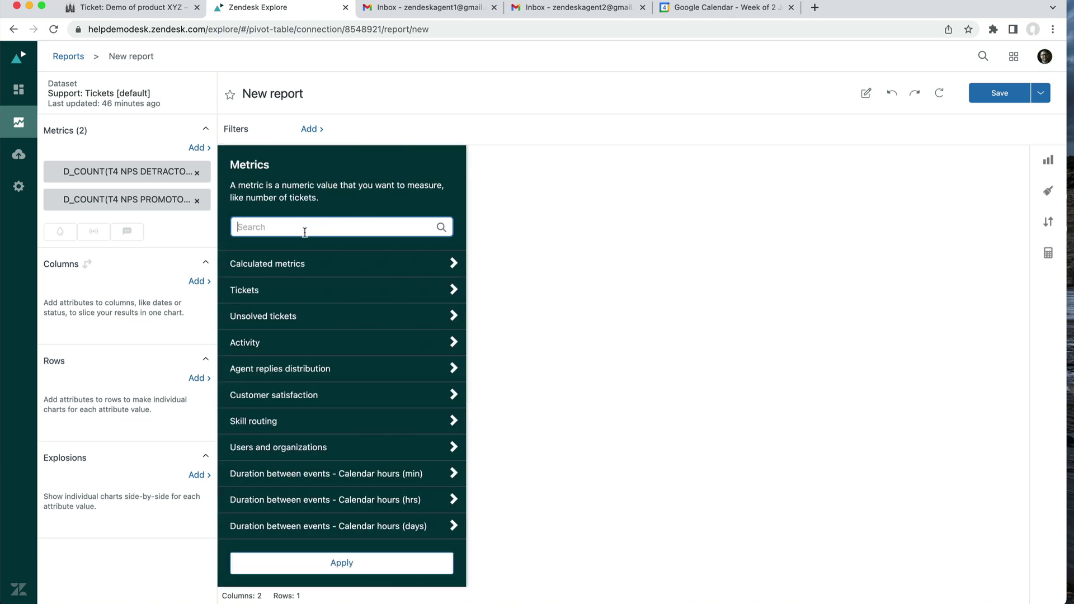
pyautogui.click(169, 200)
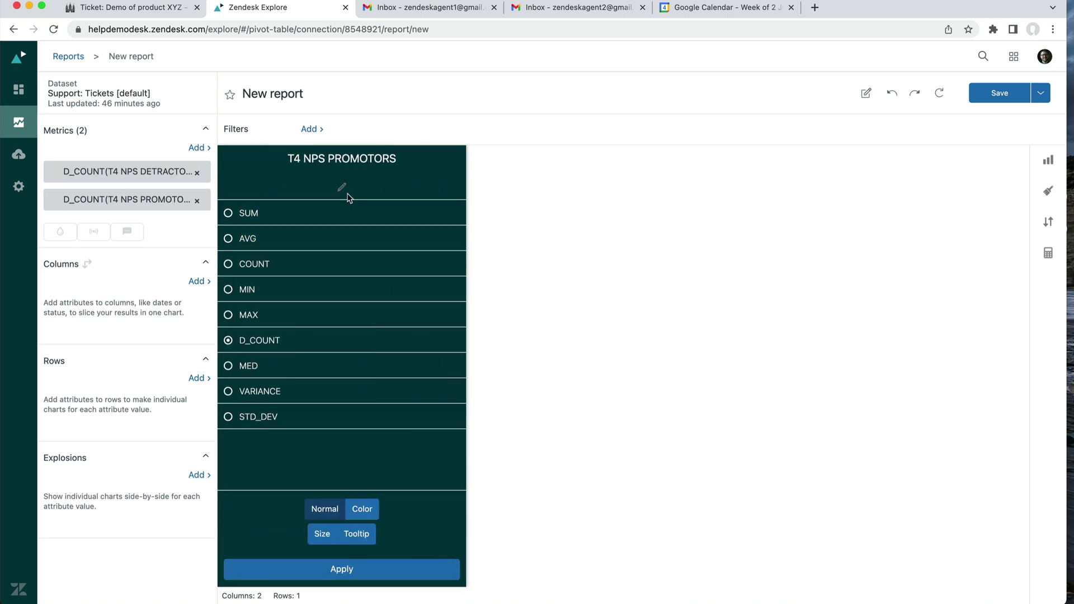
pyautogui.click(340, 187)
pyautogui.click(1011, 170)
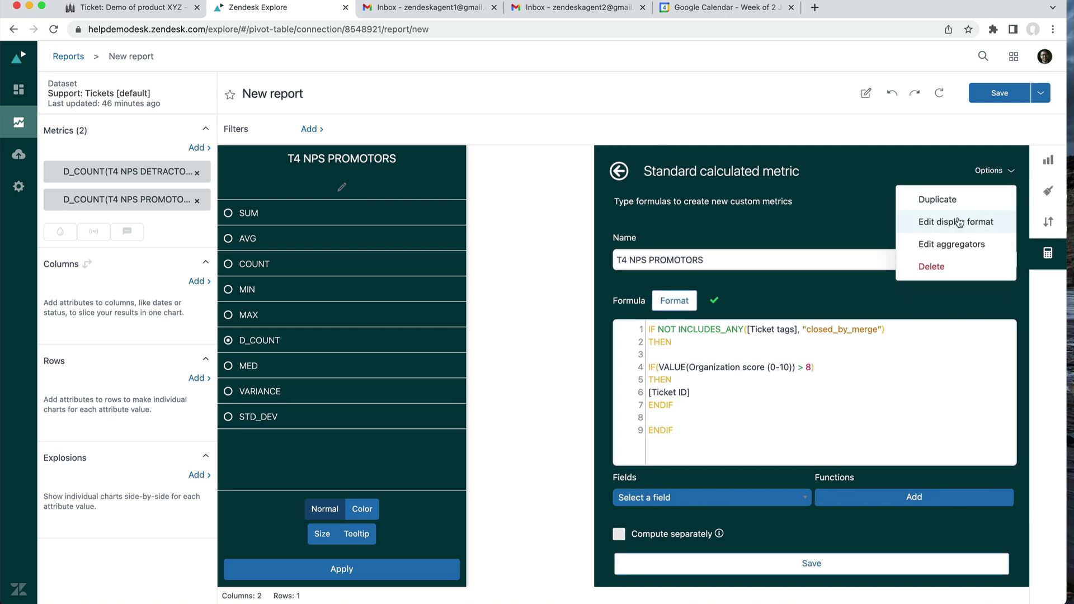
pyautogui.click(951, 199)
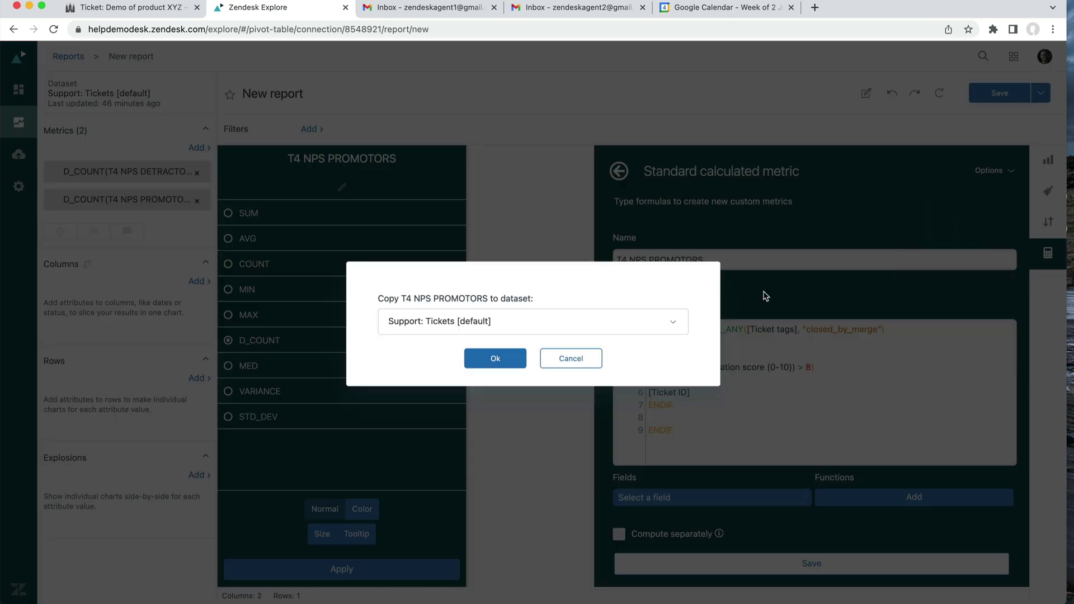
pyautogui.click(494, 358)
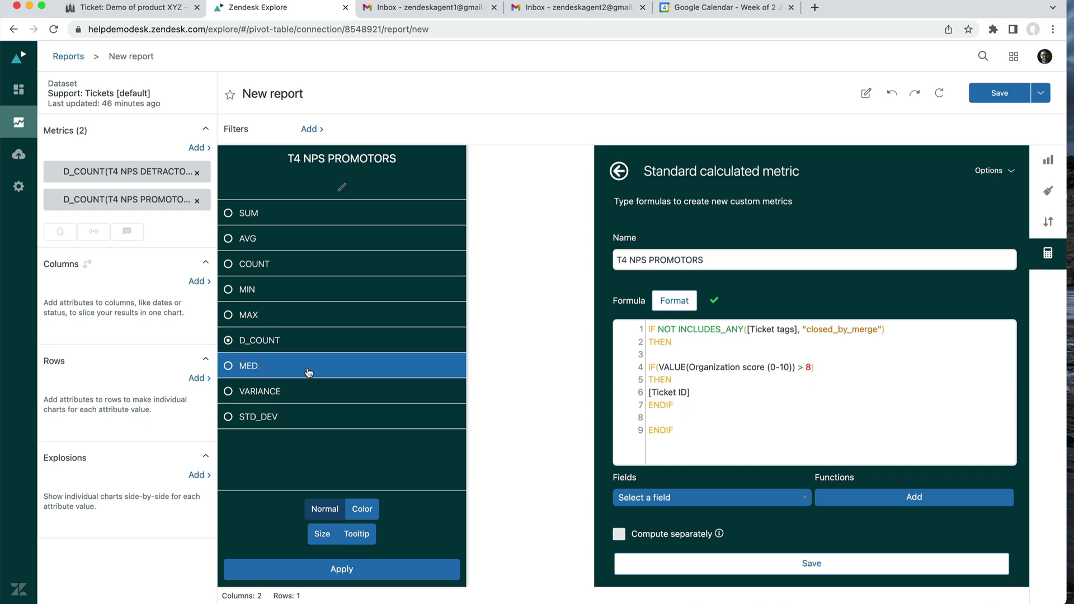
pyautogui.click(498, 216)
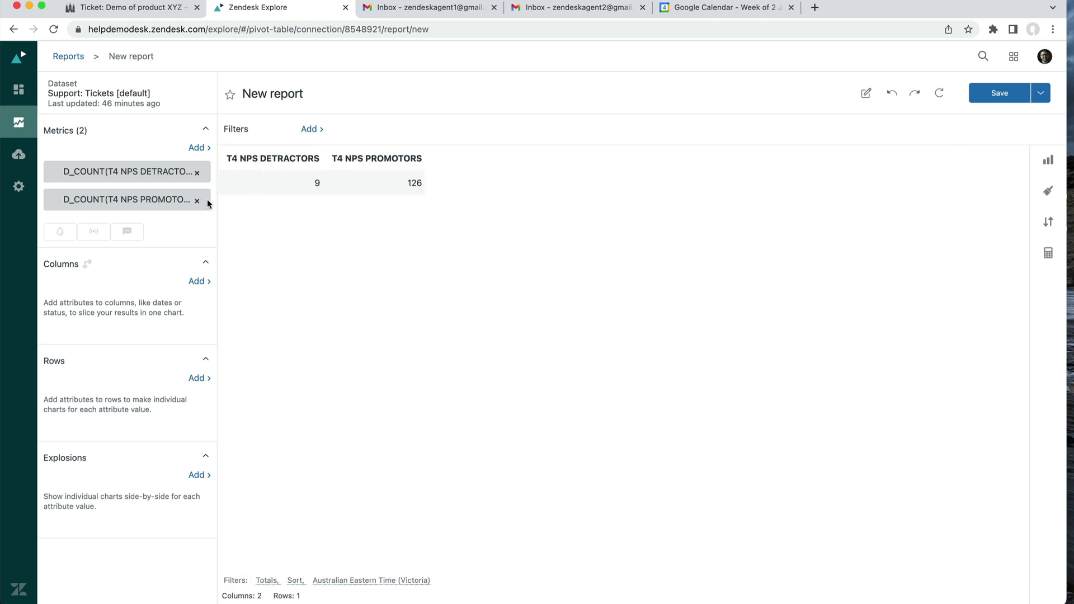
pyautogui.click(196, 148)
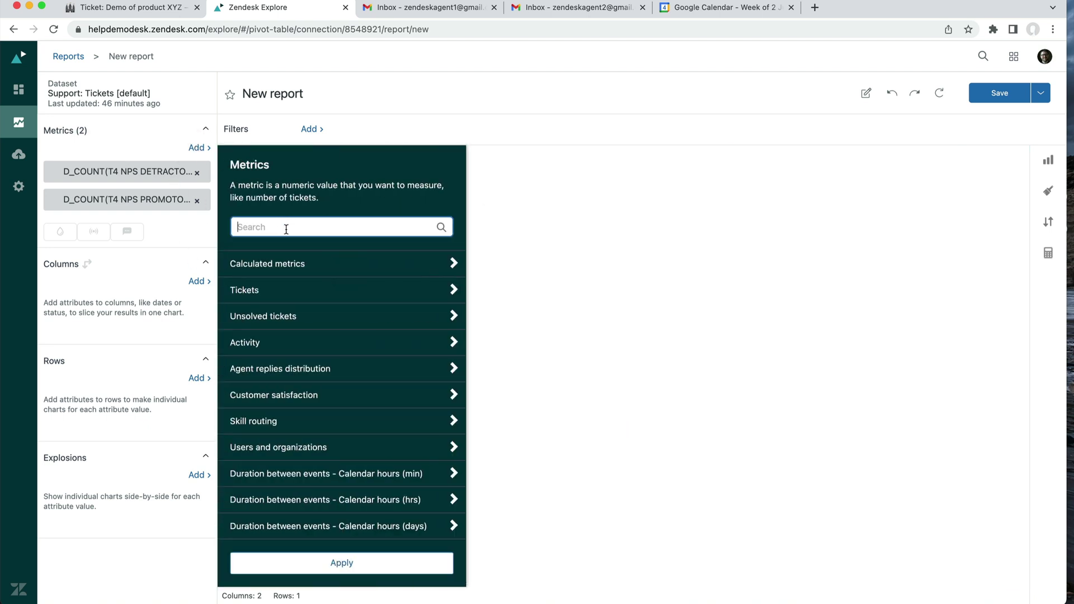
# Rename the T4 NPS PROMOTORS Copy metric to T4 NPS ALL RATED TICKETS.
pyautogui.write('t4')
pyautogui.press('Escape')
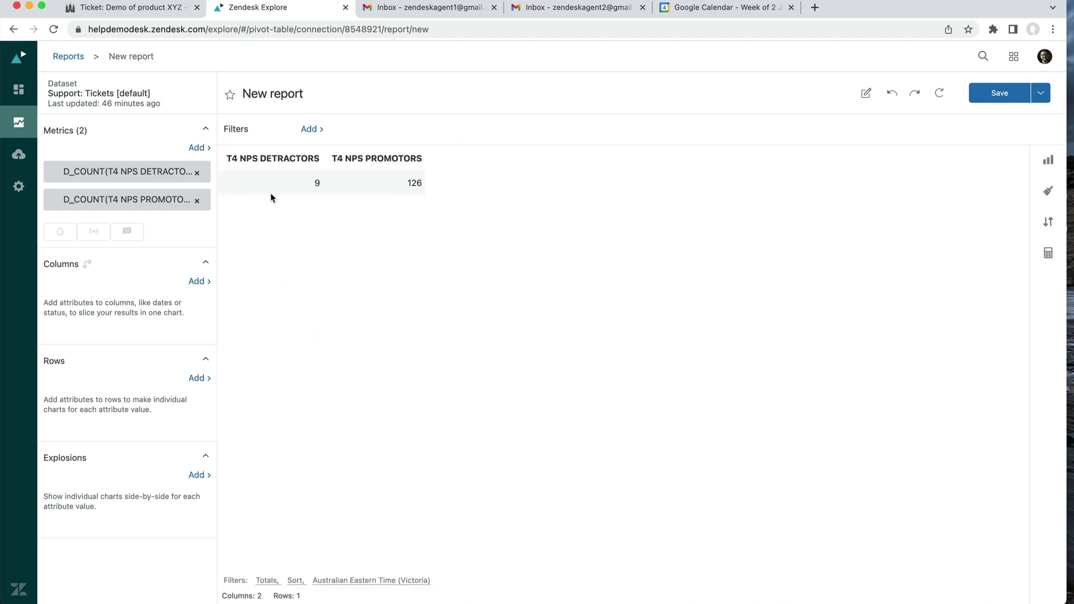
pyautogui.click(202, 148)
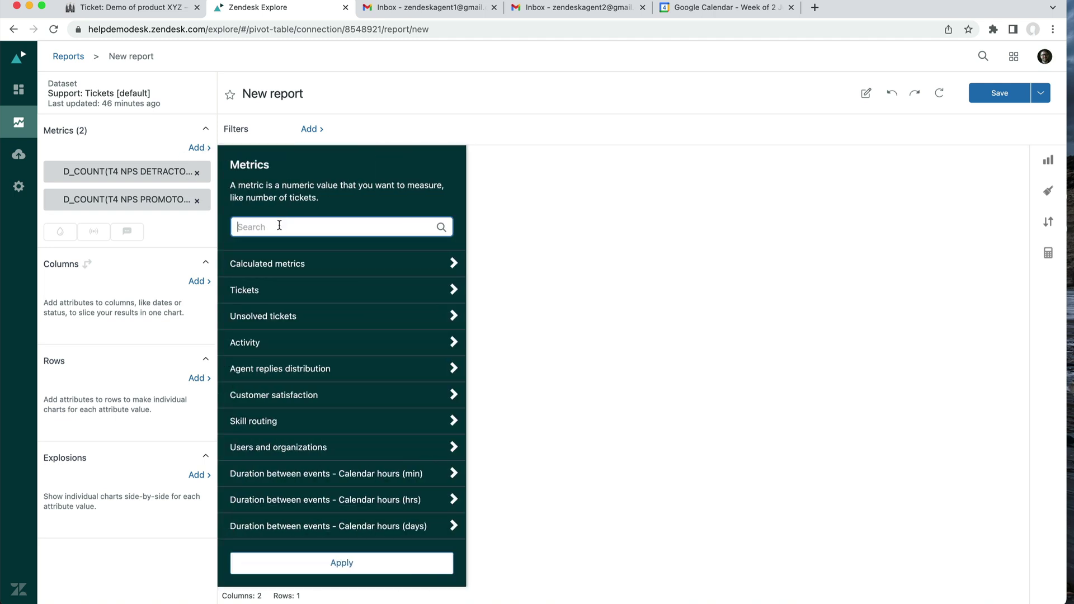
pyautogui.write('t4')
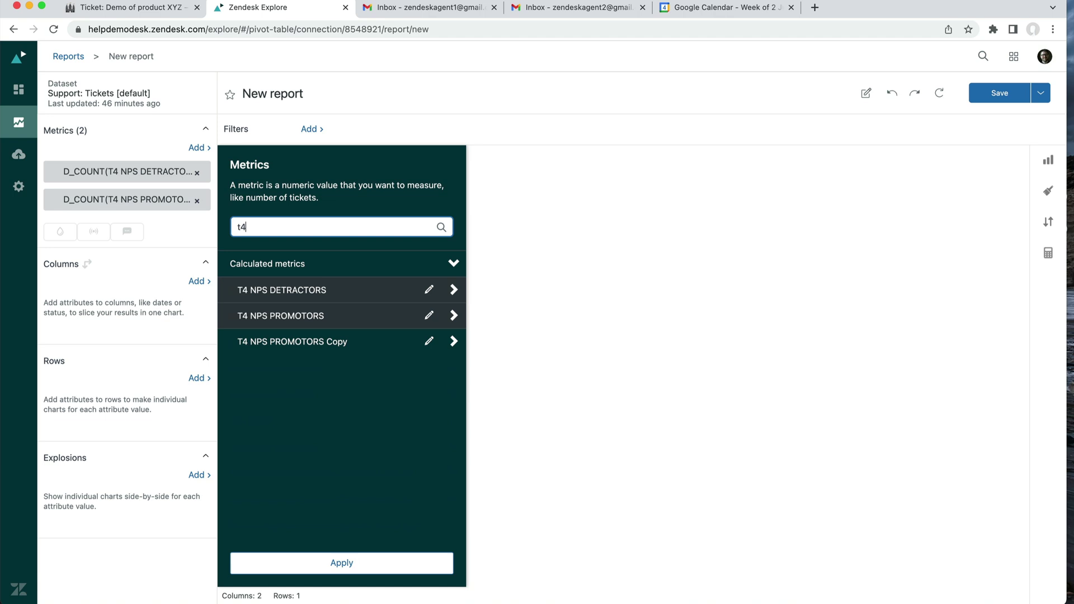
pyautogui.click(431, 347)
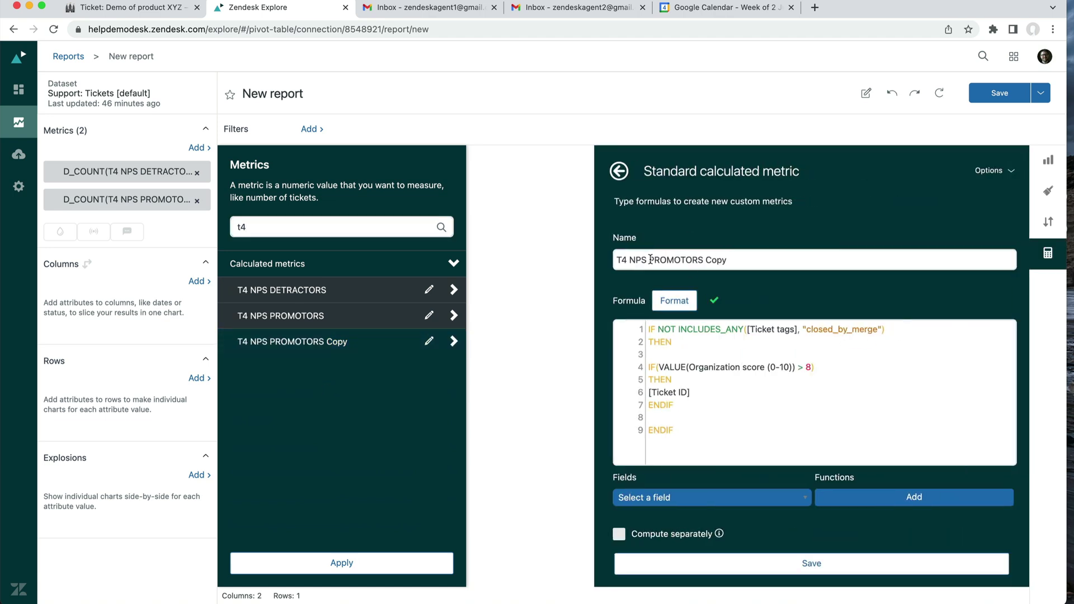
pyautogui.moveTo(650, 265); pyautogui.dragTo(847, 259)
pyautogui.write('ALL ')
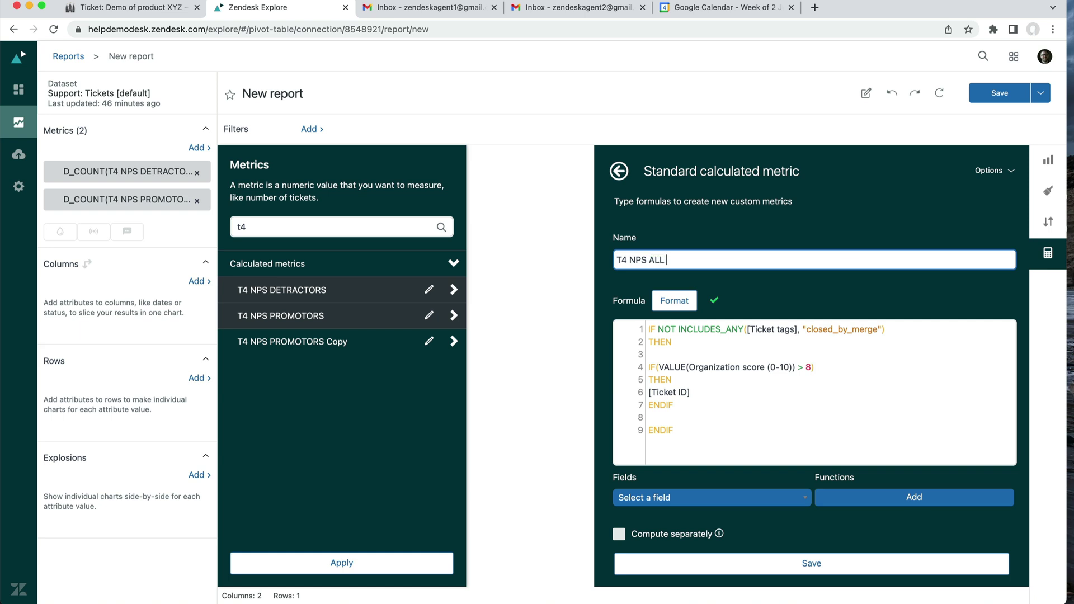
pyautogui.write('RATED TICKETS')
# Change the metric's organization score condition from '> 8' to '< 11'.
pyautogui.click(809, 370)
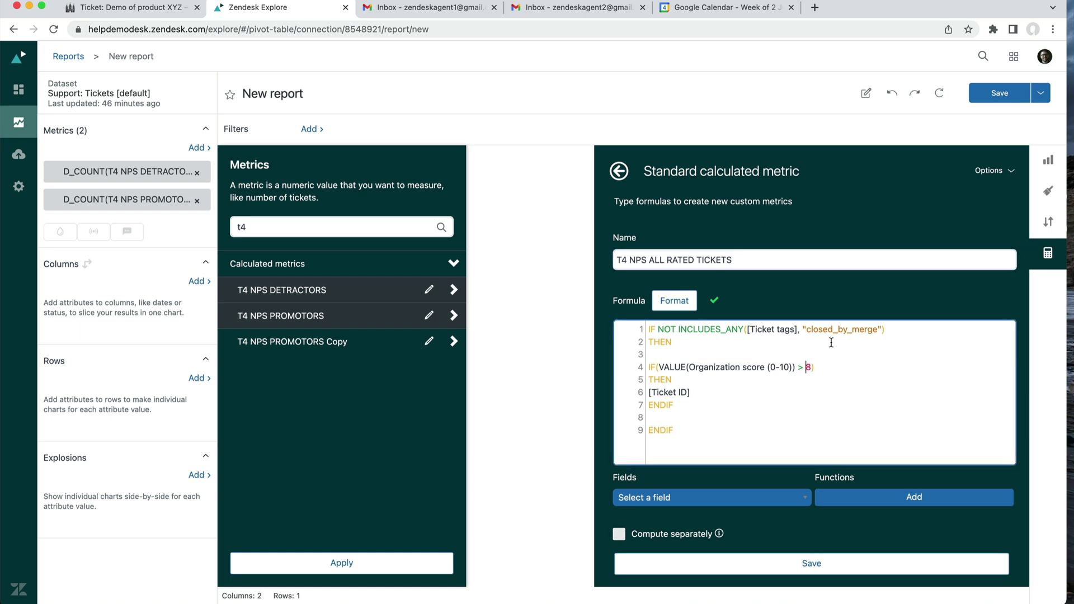
pyautogui.press('BackSpace')
pyautogui.press('BackSpace')
pyautogui.write('<')
pyautogui.press('Delete')
pyautogui.write('11')
# Save the T4 NPS ALL RATED TICKETS metric.
pyautogui.click(808, 565)
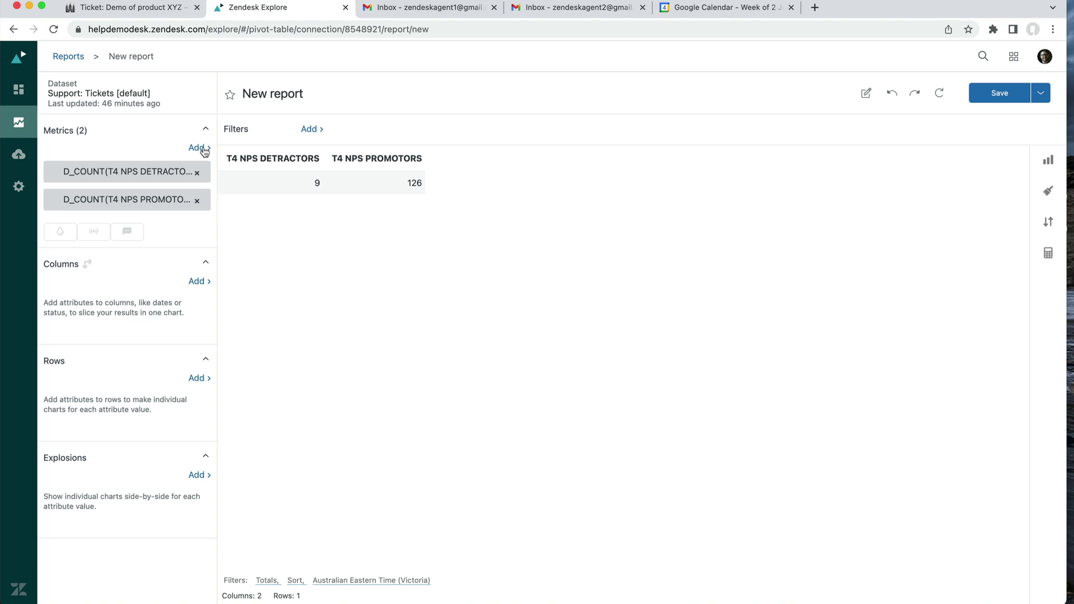
# Duplicate the T4 NPS PROMOTORS metric into the Support: Tickets dataset.
pyautogui.click(175, 199)
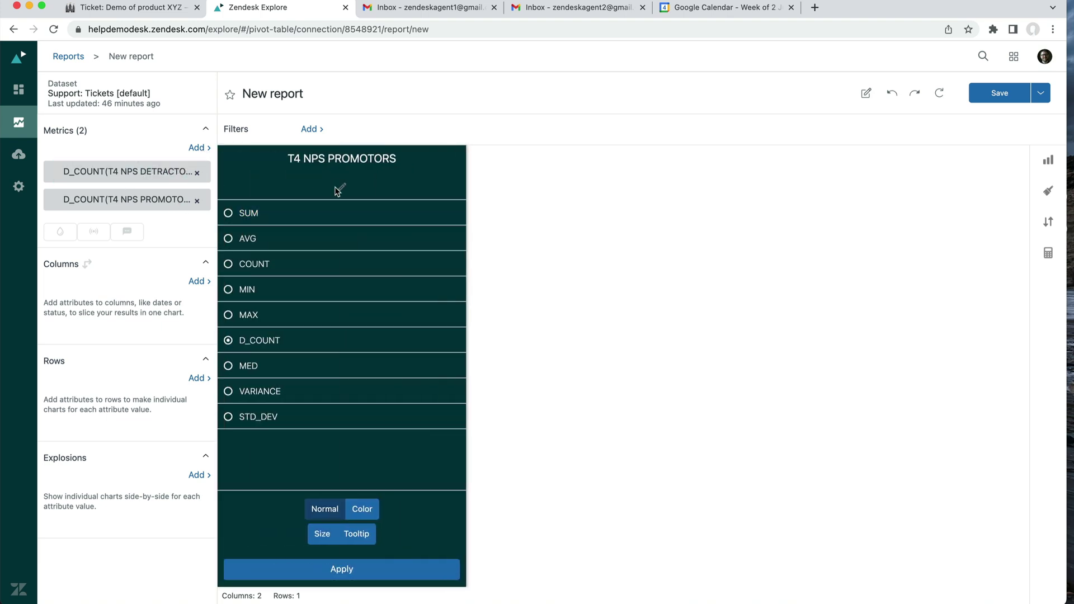
pyautogui.click(343, 188)
pyautogui.click(994, 170)
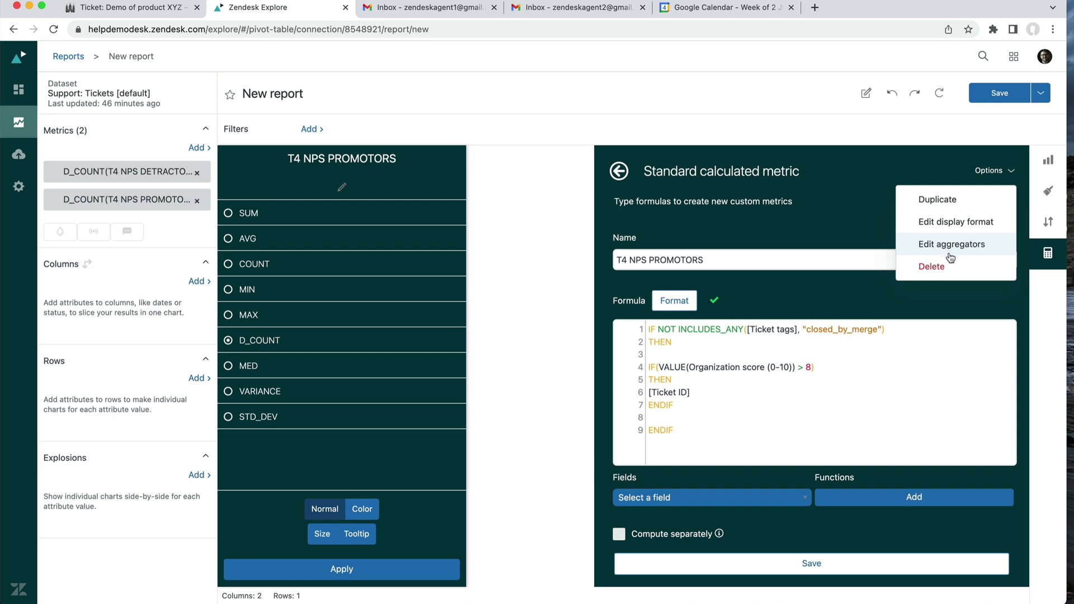
pyautogui.click(948, 212)
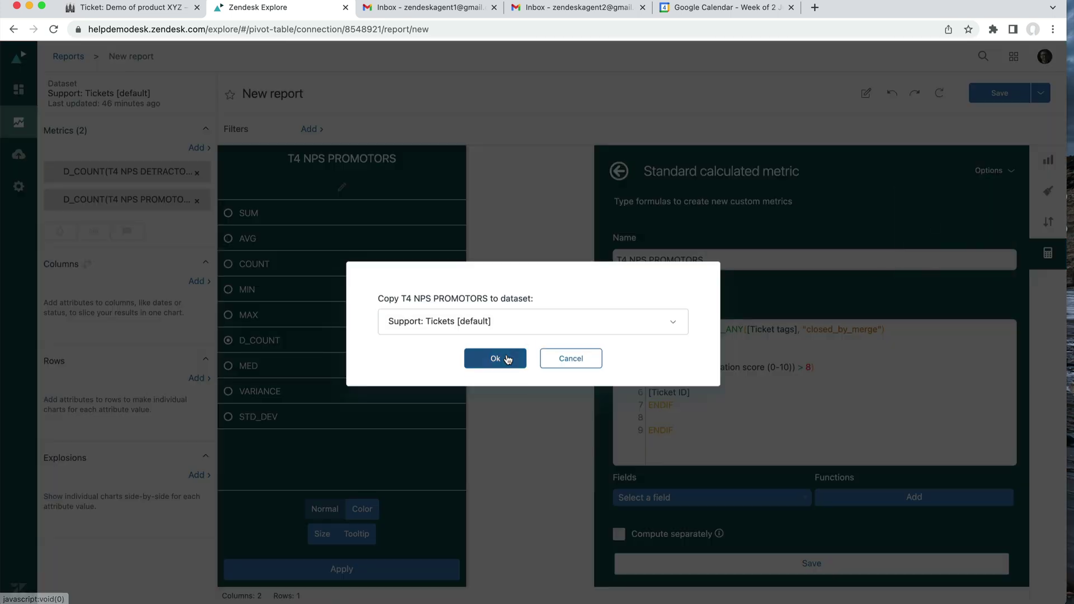
pyautogui.click(487, 358)
pyautogui.click(514, 239)
# Search the metric list for 't4' to check the DETRACTORS, PROMOTORS and ALL RATED TICKETS metrics.
pyautogui.click(196, 147)
pyautogui.click(285, 223)
pyautogui.write('t4')
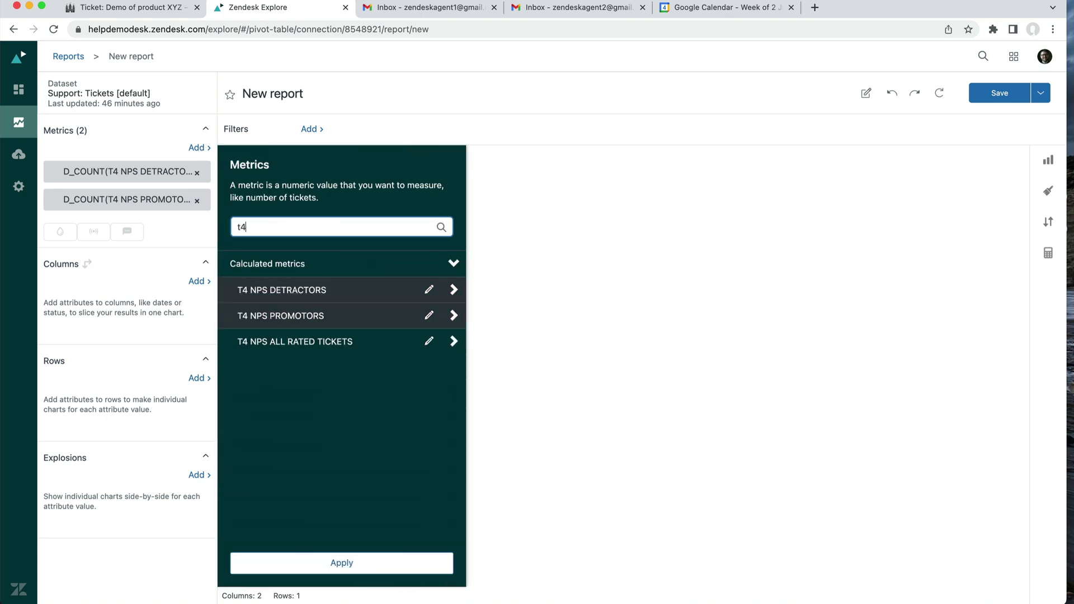
pyautogui.press('Escape')
# Rename the T4 NPS PROMOTORS Copy metric to T4 NPS PASSIVES.
pyautogui.click(197, 147)
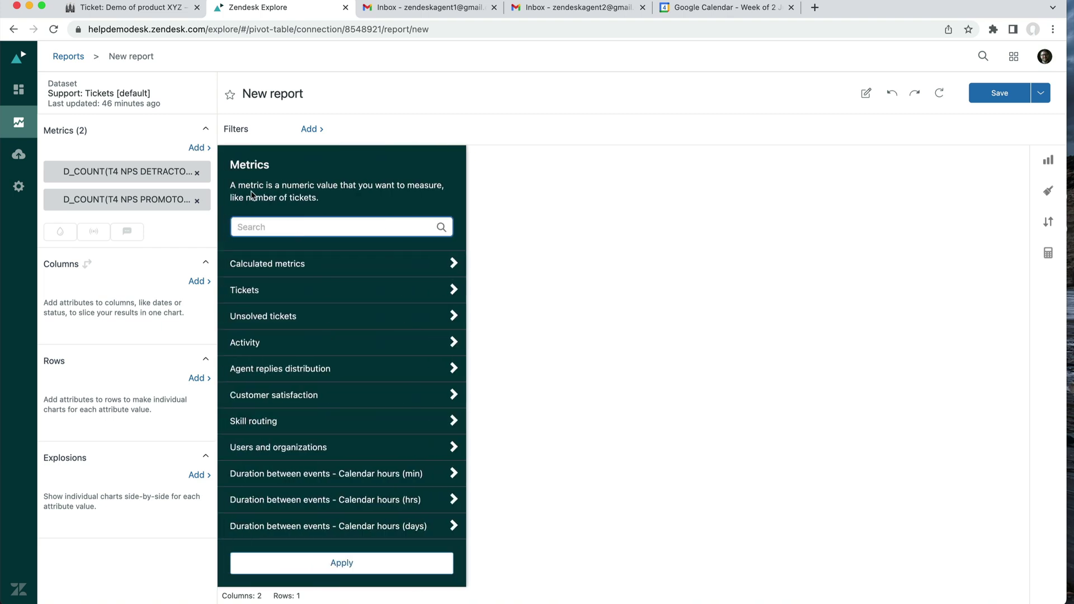
pyautogui.write('t4')
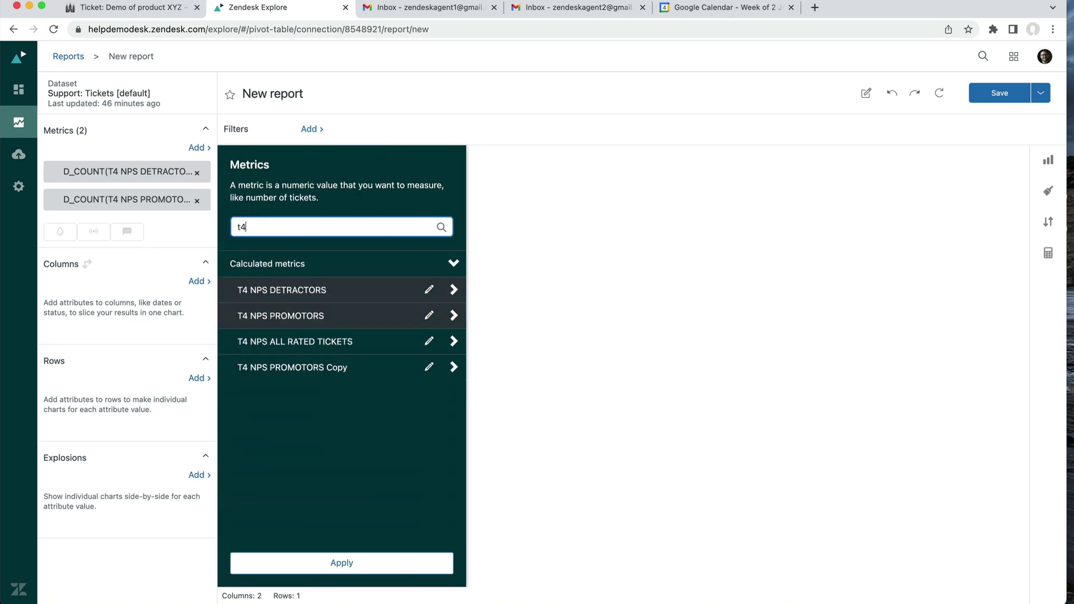
pyautogui.click(428, 368)
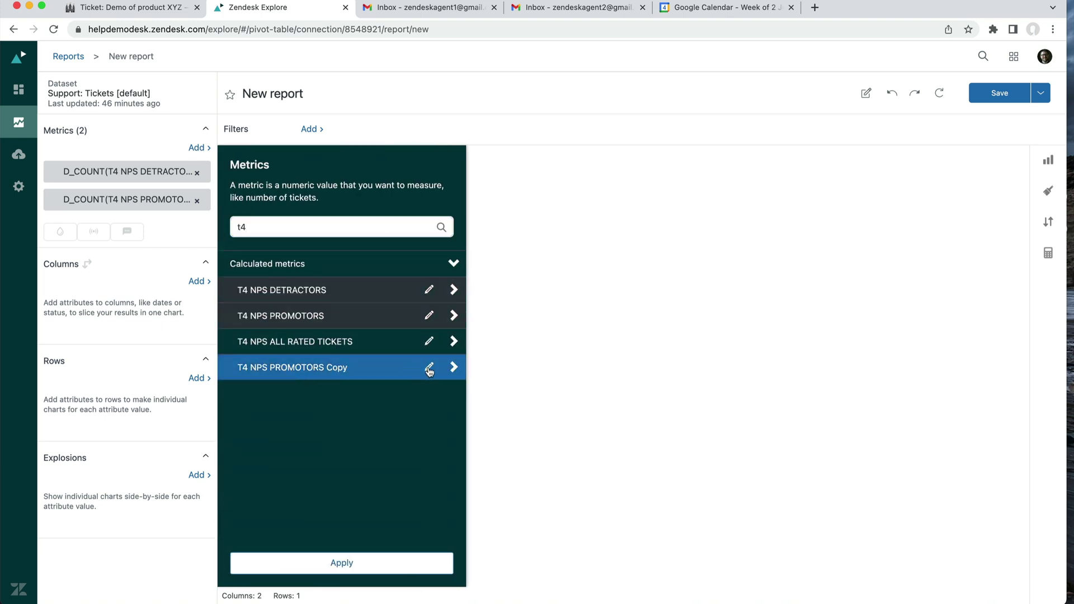
pyautogui.moveTo(647, 257); pyautogui.dragTo(773, 260)
pyautogui.write('PASSIVES')
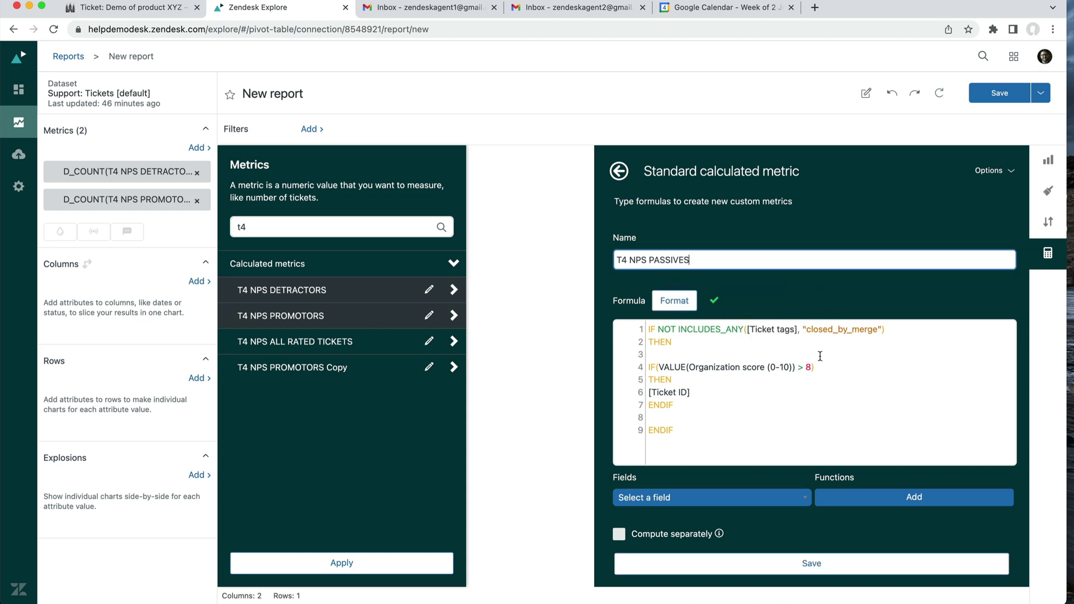
pyautogui.click(854, 367)
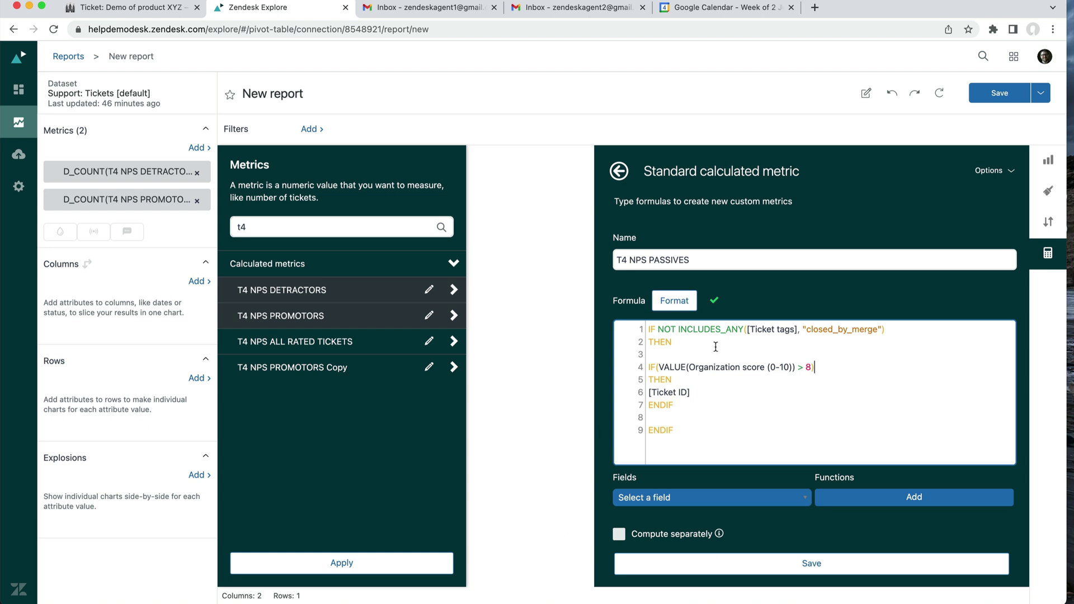
# Change the score condition from '> 8' to '= 7'.
pyautogui.press('Left')
pyautogui.press('Left')
pyautogui.press('Left')
pyautogui.press('BackSpace')
pyautogui.write('=')
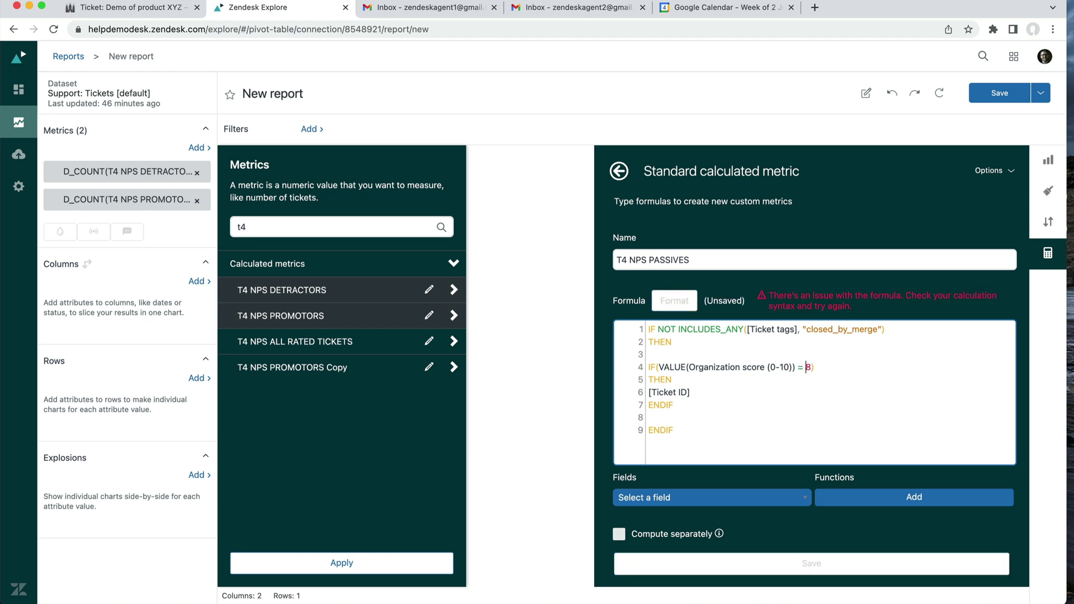
pyautogui.press('BackSpace')
pyautogui.write('7')
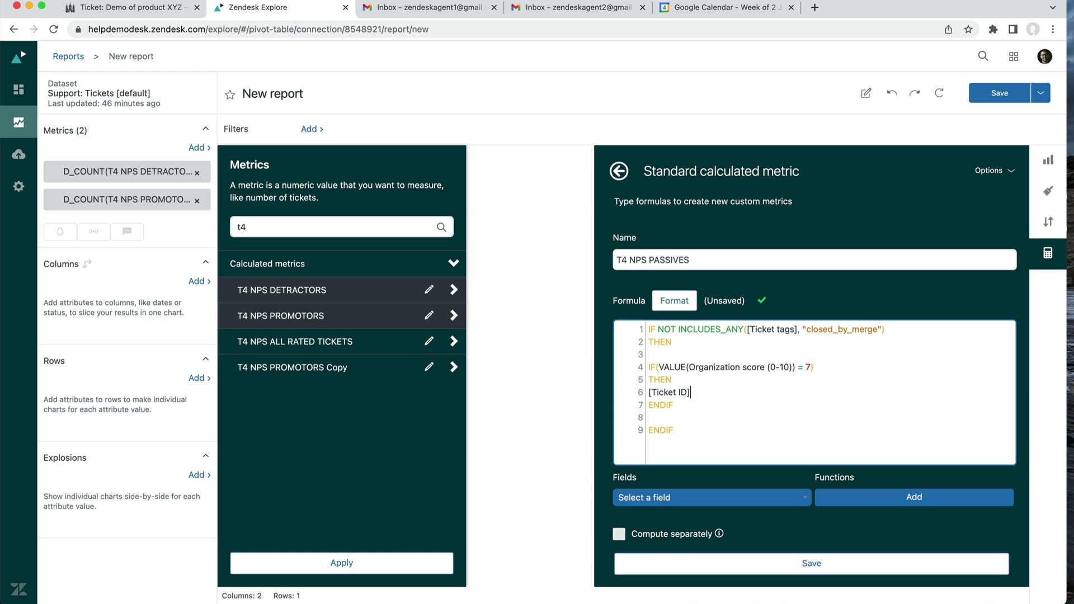
# Add an ELSIF branch returning [Ticket ID] when Organization score = 8, and save the metric.
pyautogui.press('Return')
pyautogui.write('EL')
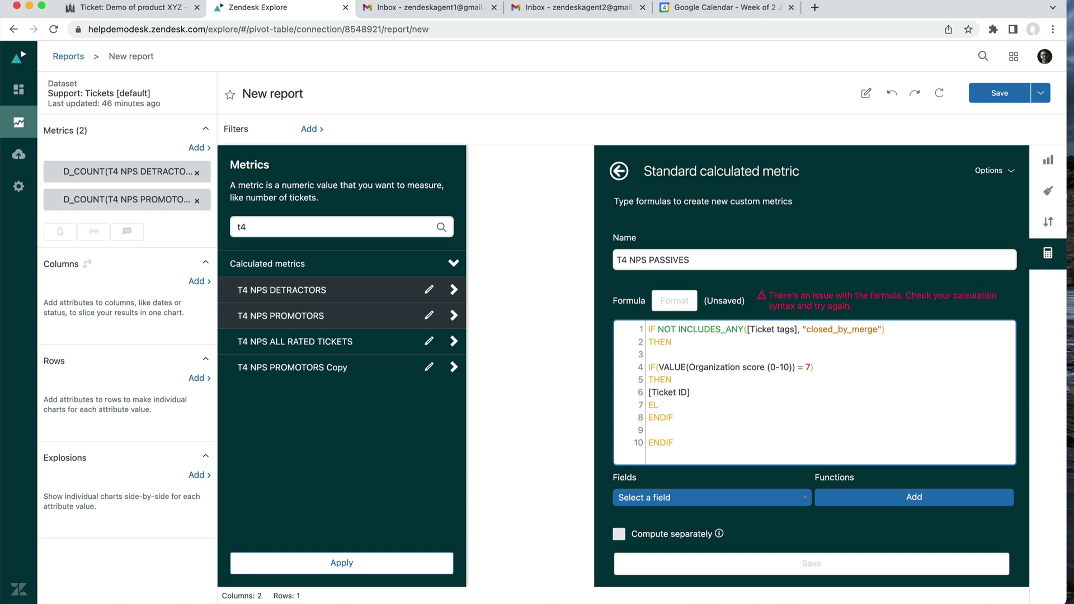
pyautogui.write('SIF (VAL')
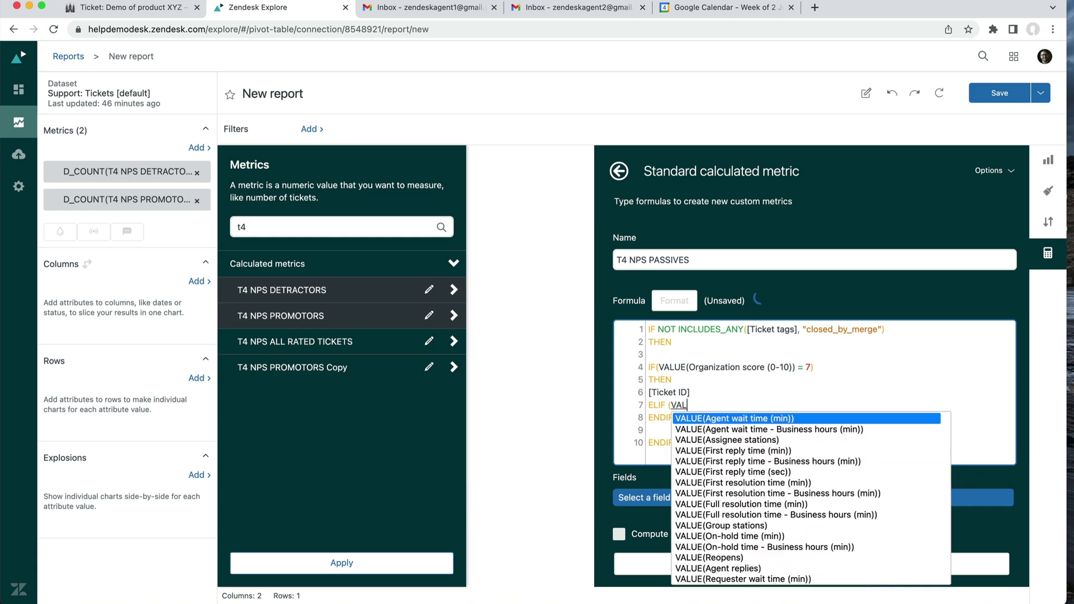
pyautogui.write('UE (Or')
pyautogui.press('Return')
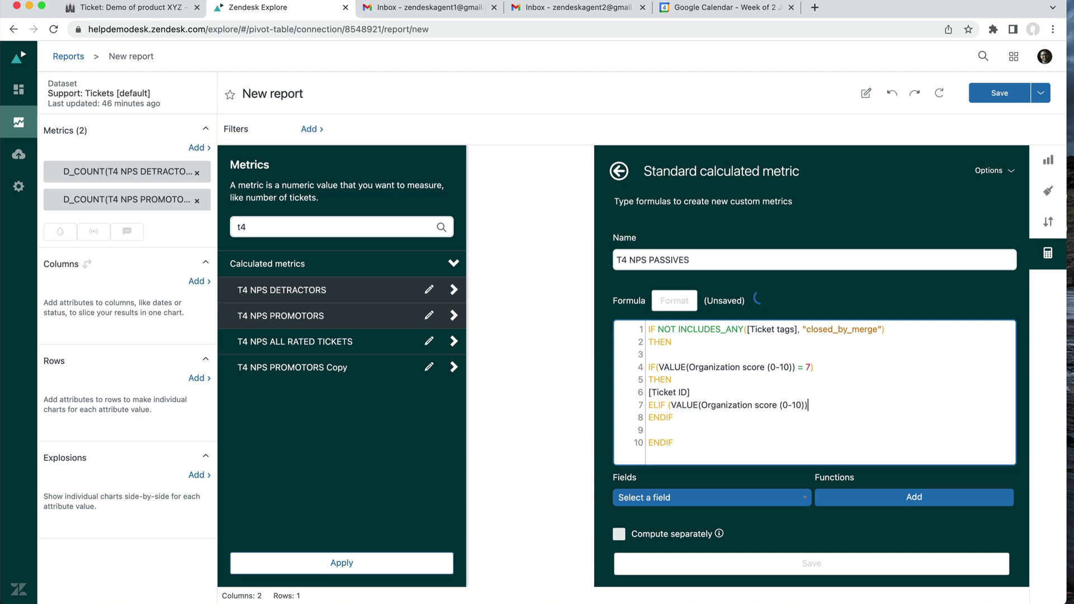
pyautogui.write('= 8)')
pyautogui.press('Return')
pyautogui.write('TH')
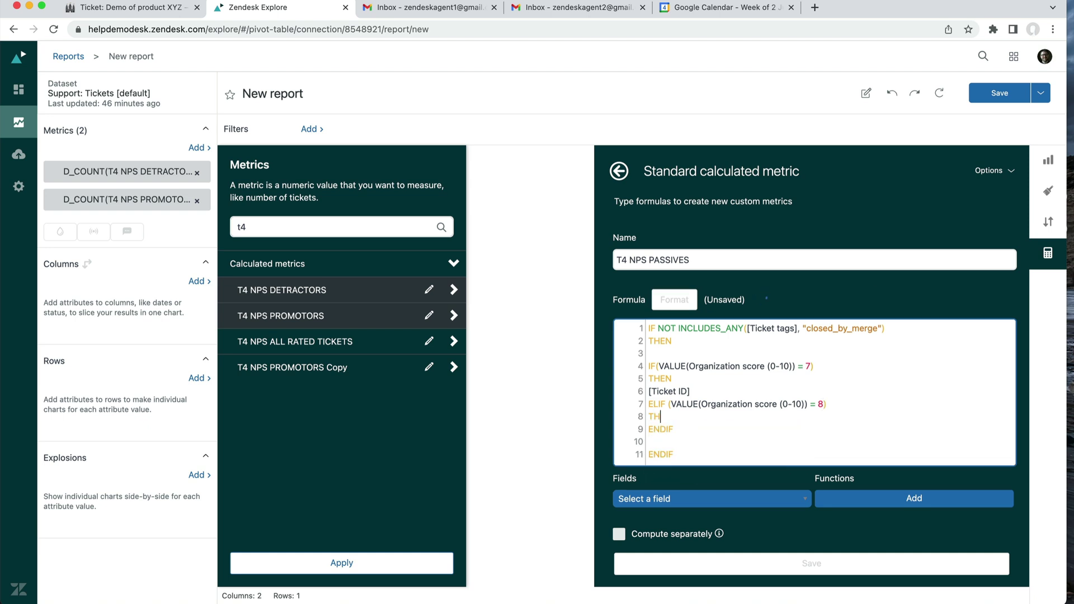
pyautogui.write('EN')
pyautogui.press('Return')
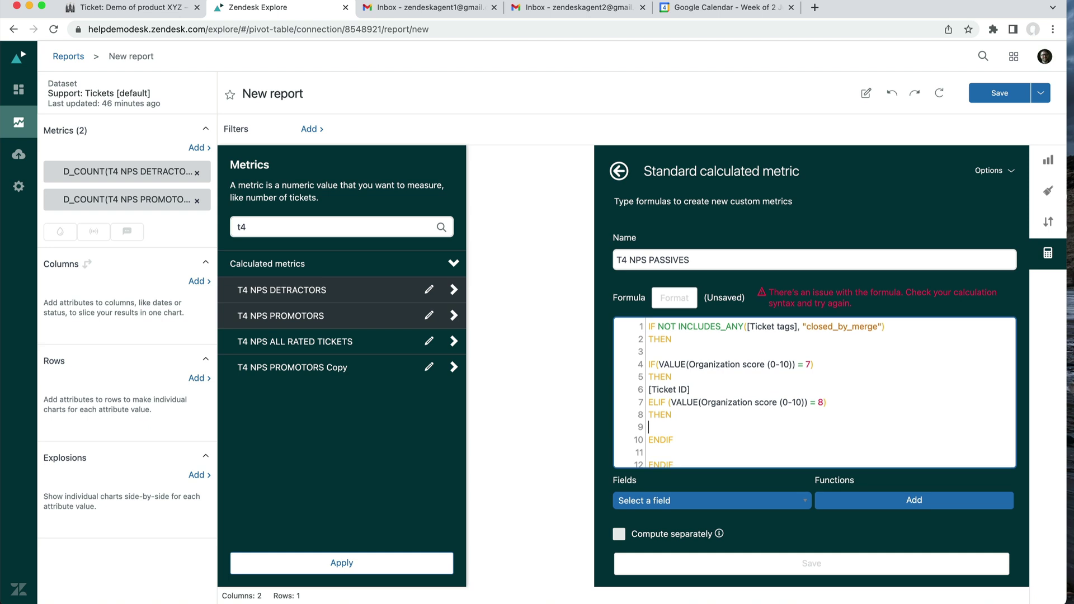
pyautogui.write('[TIC')
pyautogui.write('K')
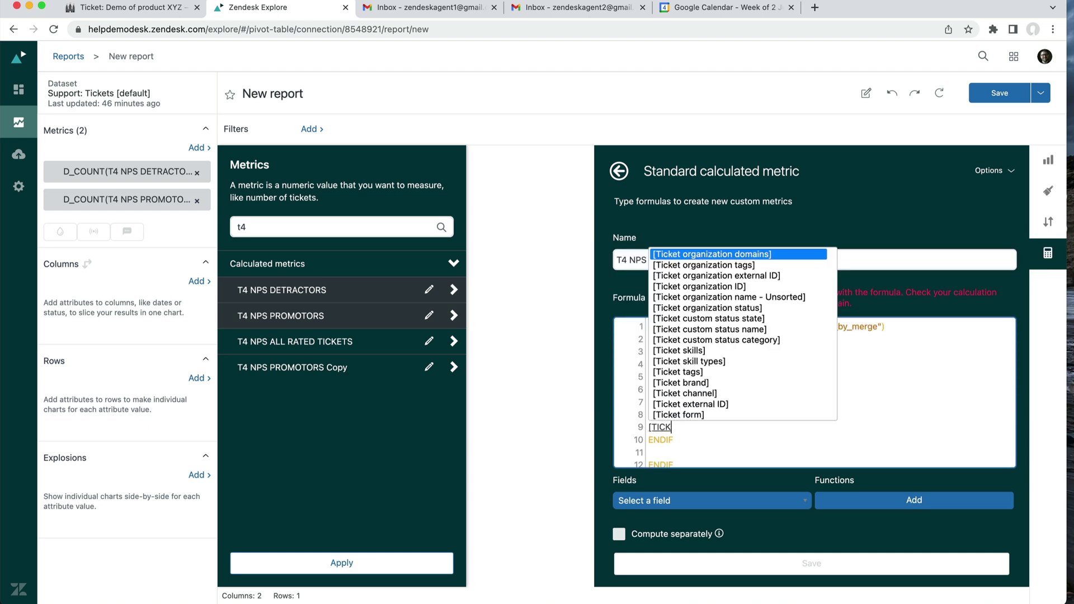
pyautogui.write('ET ID')
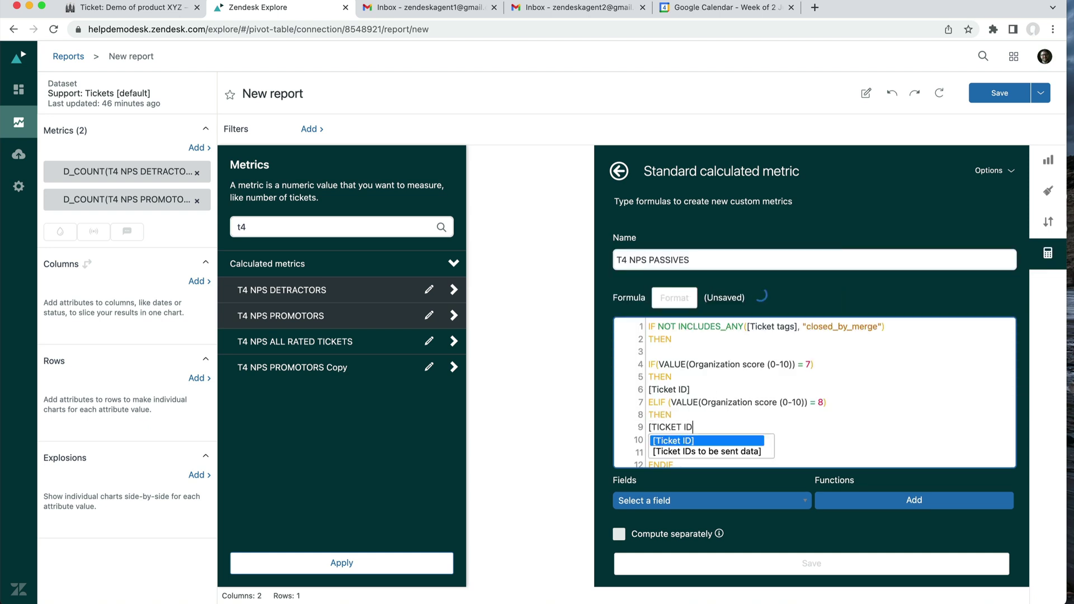
pyautogui.press('Return')
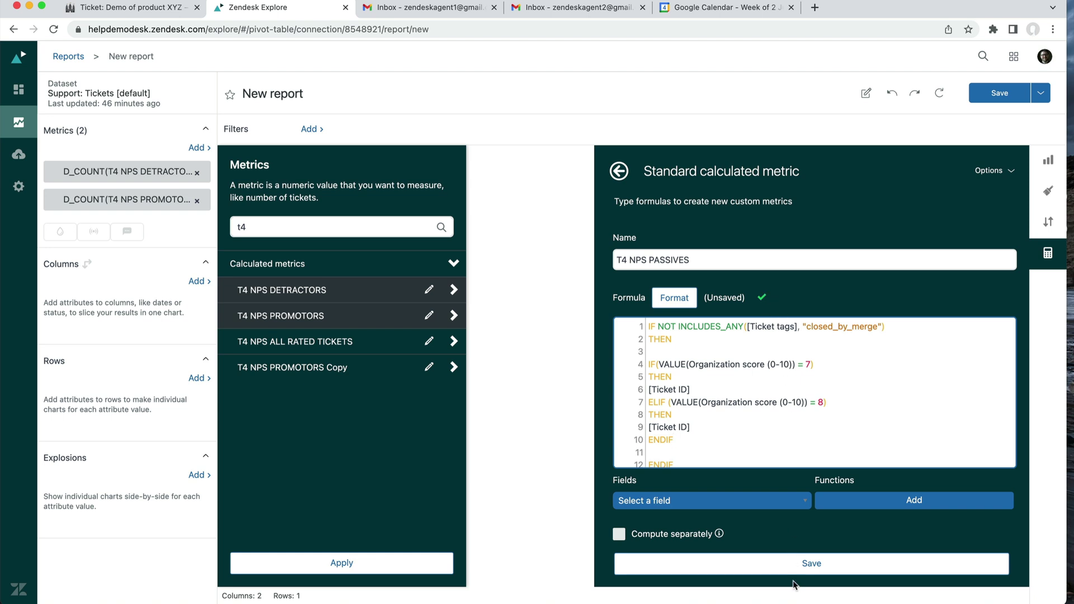
pyautogui.click(818, 566)
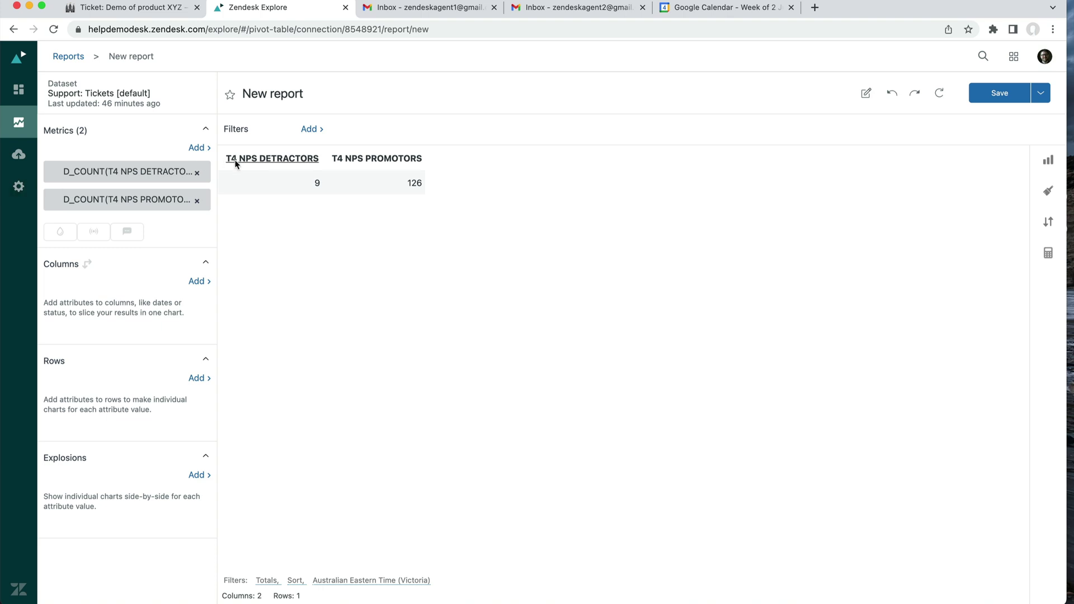
# Add T4 NPS PASSIVES to the report as a D_COUNT metric.
pyautogui.click(197, 148)
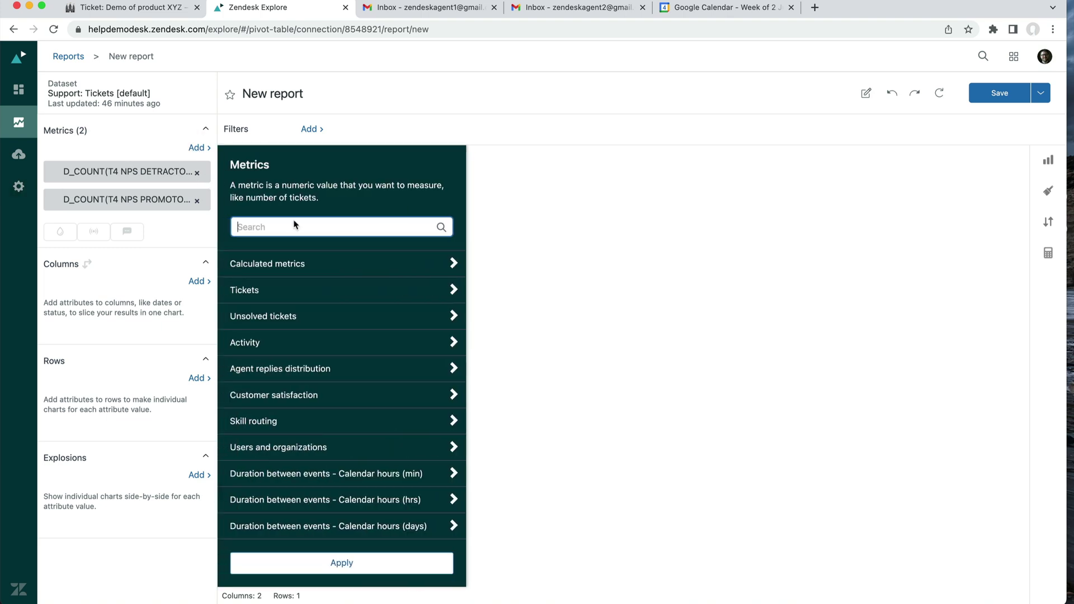
pyautogui.write('t')
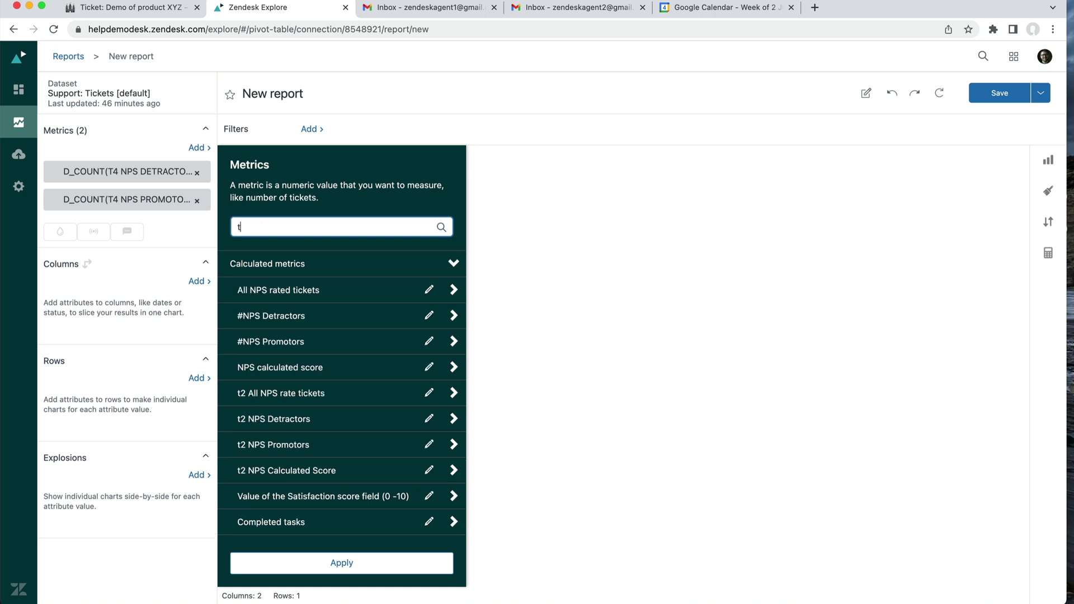
pyautogui.write('4')
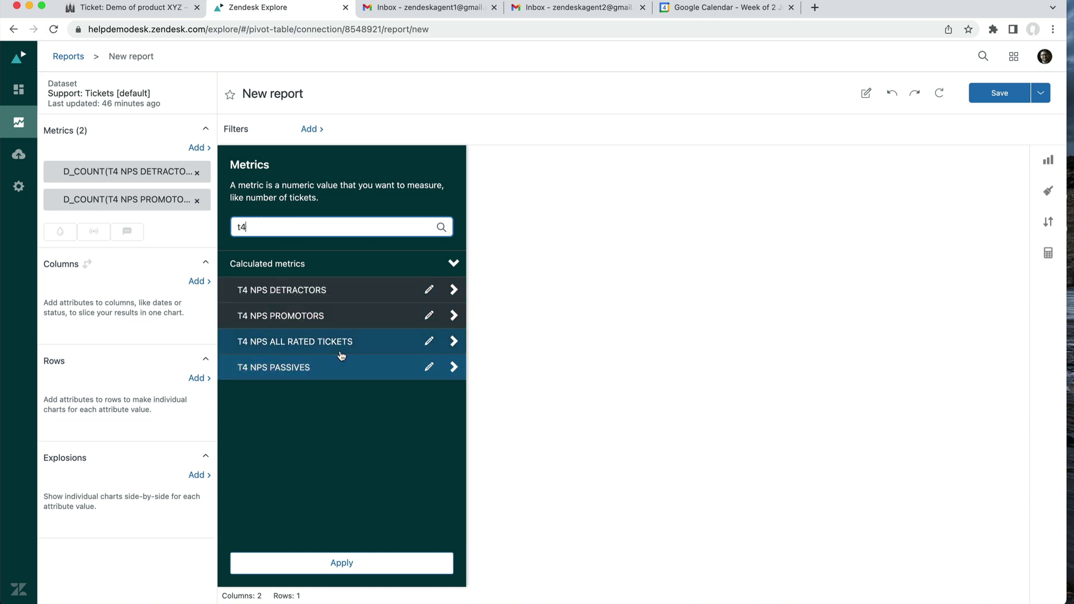
pyautogui.click(343, 373)
pyautogui.click(378, 568)
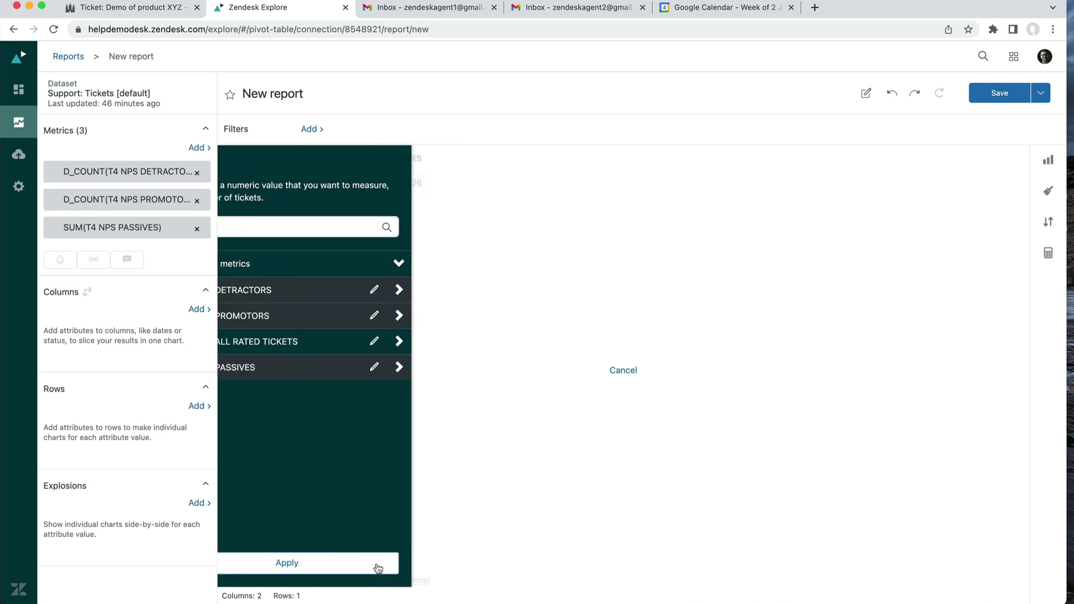
pyautogui.click(109, 234)
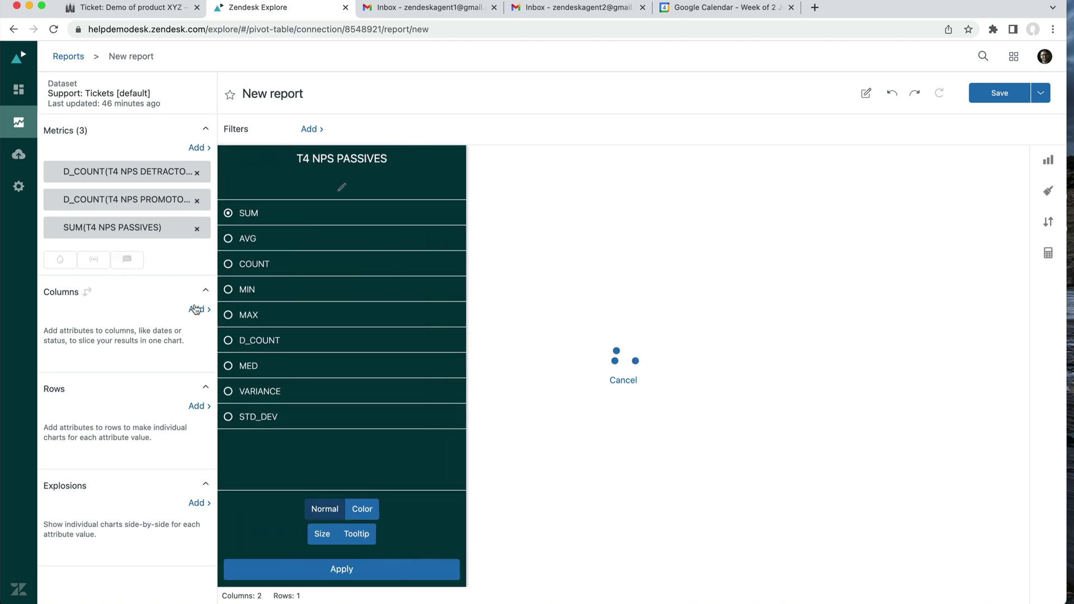
pyautogui.click(254, 343)
pyautogui.click(321, 571)
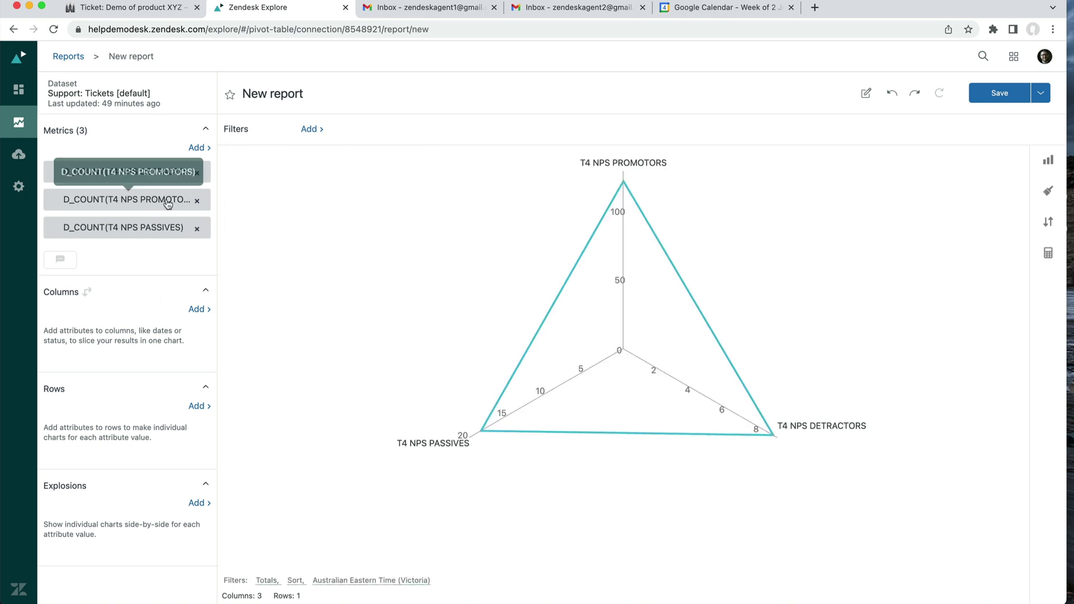
# Switch the chart to a stacked column chart.
pyautogui.click(1049, 160)
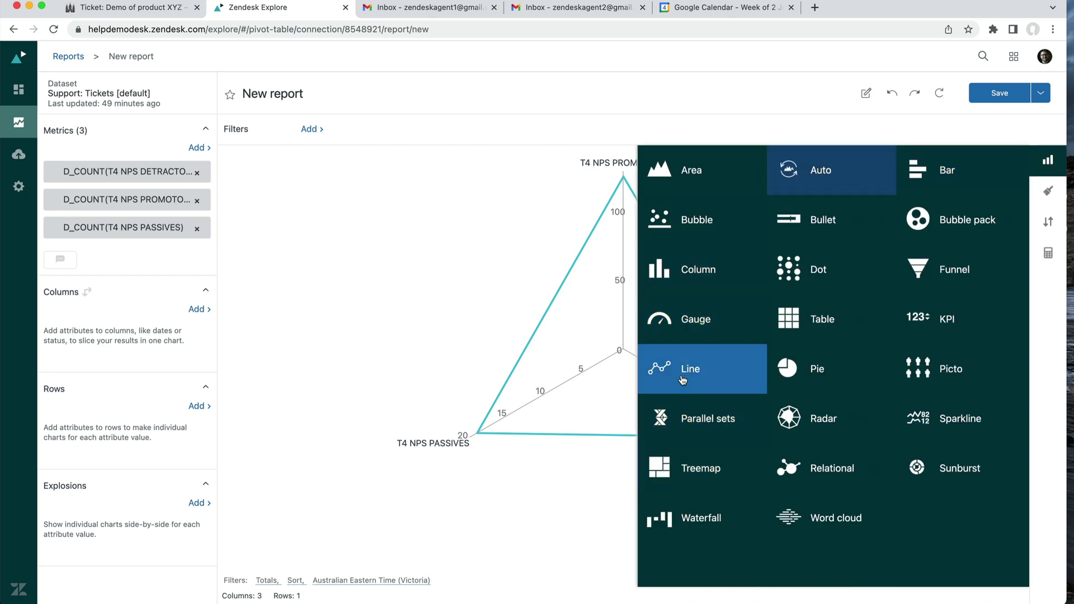
pyautogui.click(707, 282)
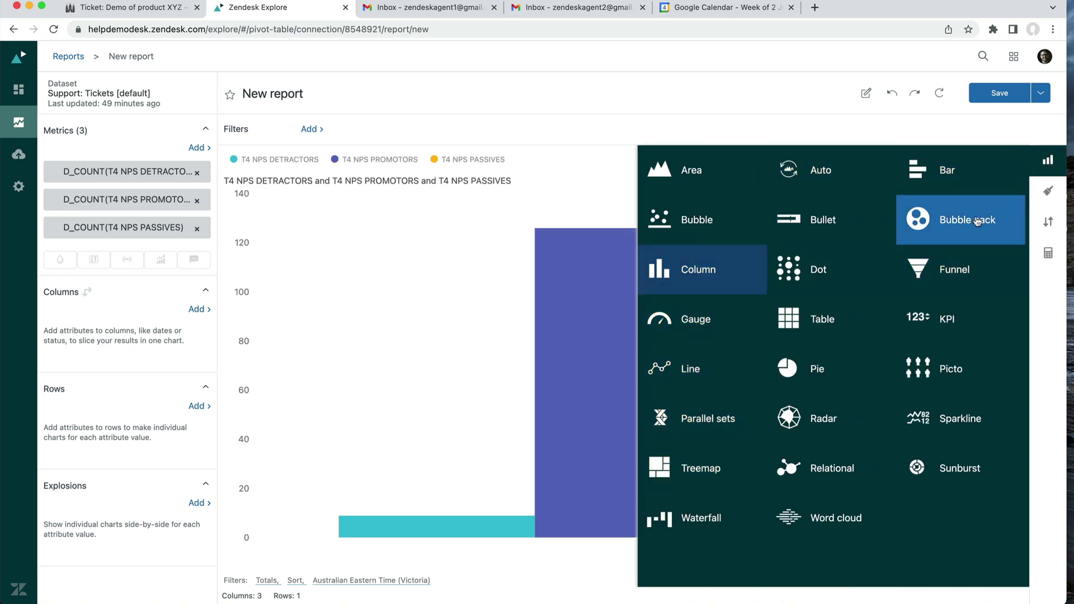
pyautogui.click(1049, 161)
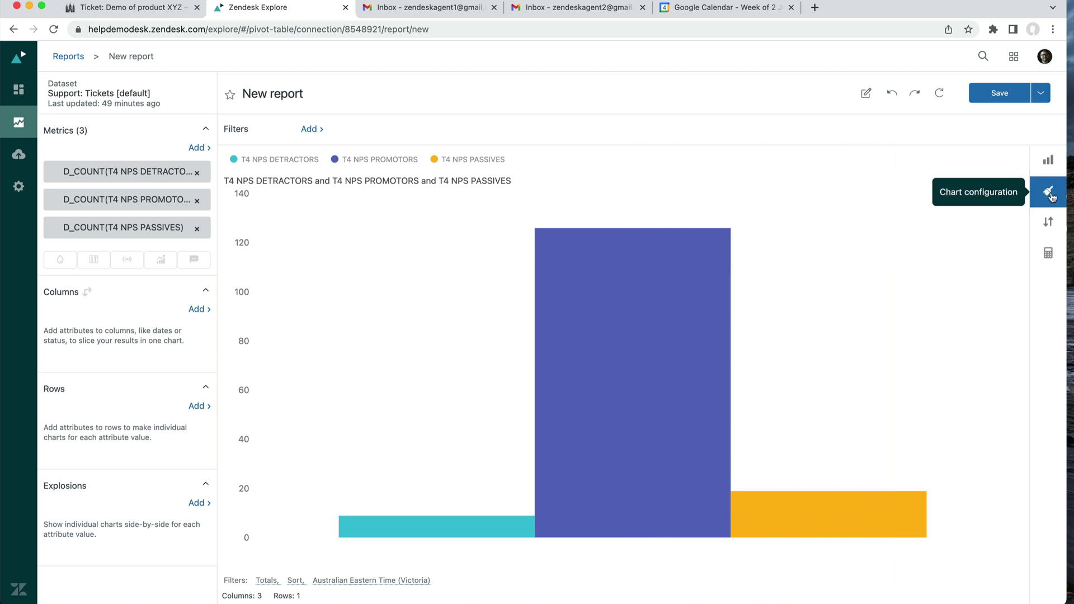
pyautogui.click(1050, 193)
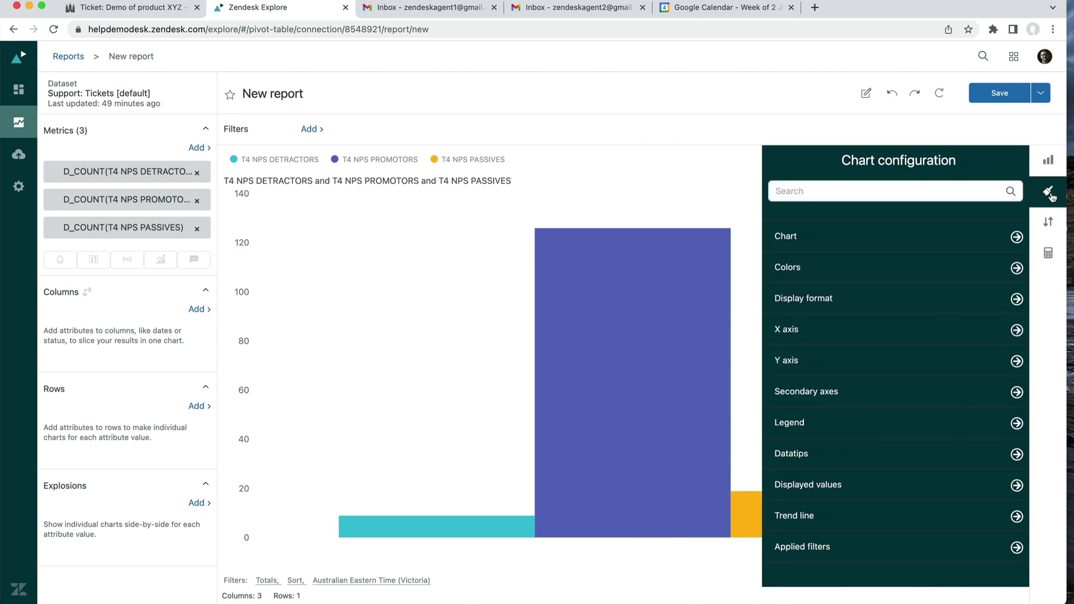
pyautogui.click(907, 235)
pyautogui.click(1010, 232)
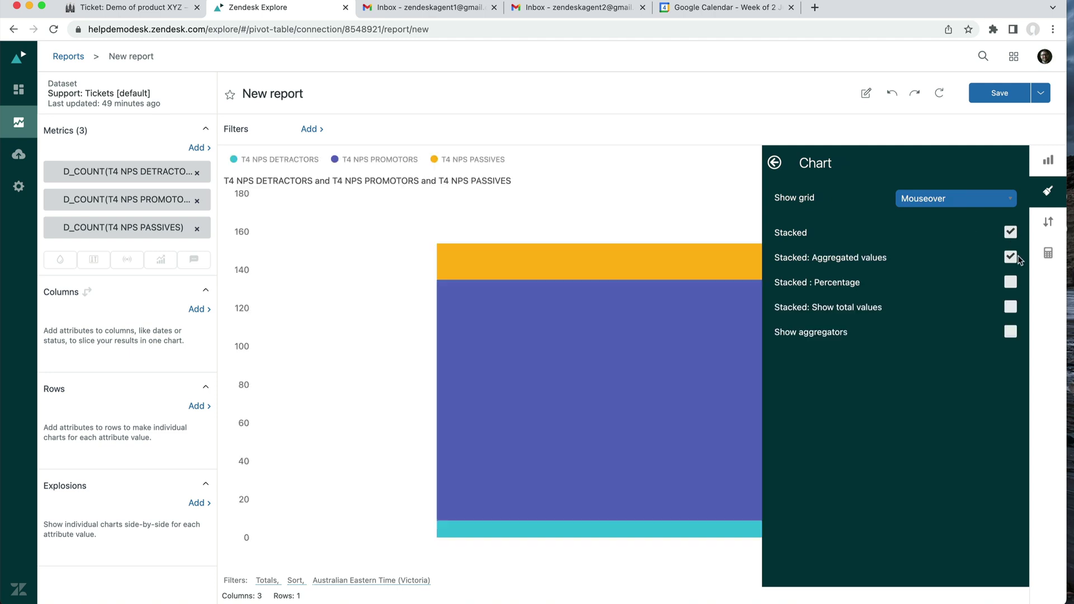
pyautogui.click(1049, 192)
# Show the value labels on the bars, positioned inside.
pyautogui.click(1049, 191)
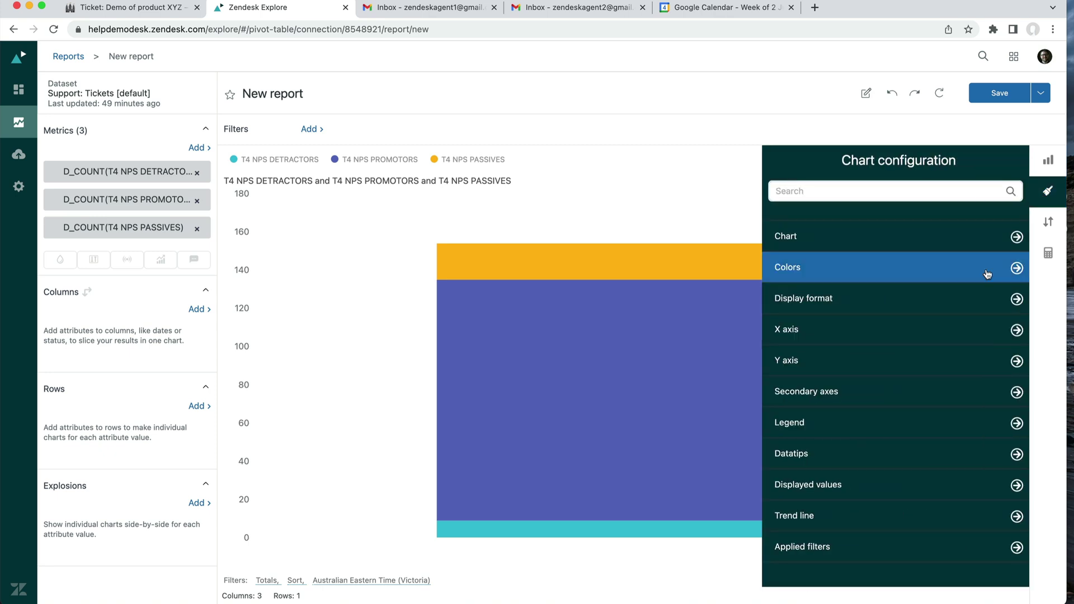
pyautogui.click(973, 490)
pyautogui.click(957, 198)
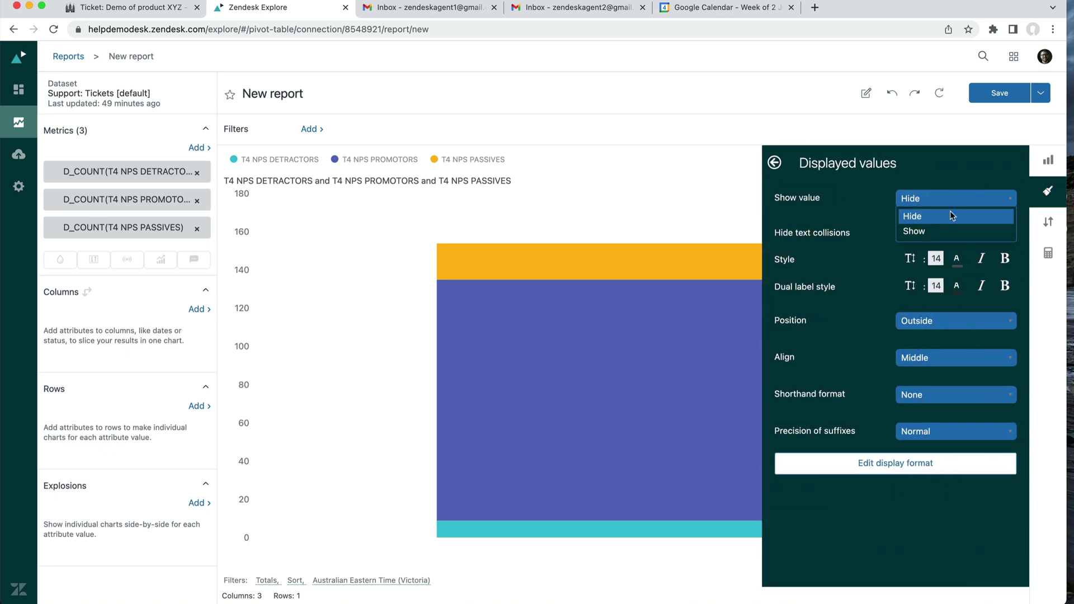
pyautogui.click(948, 232)
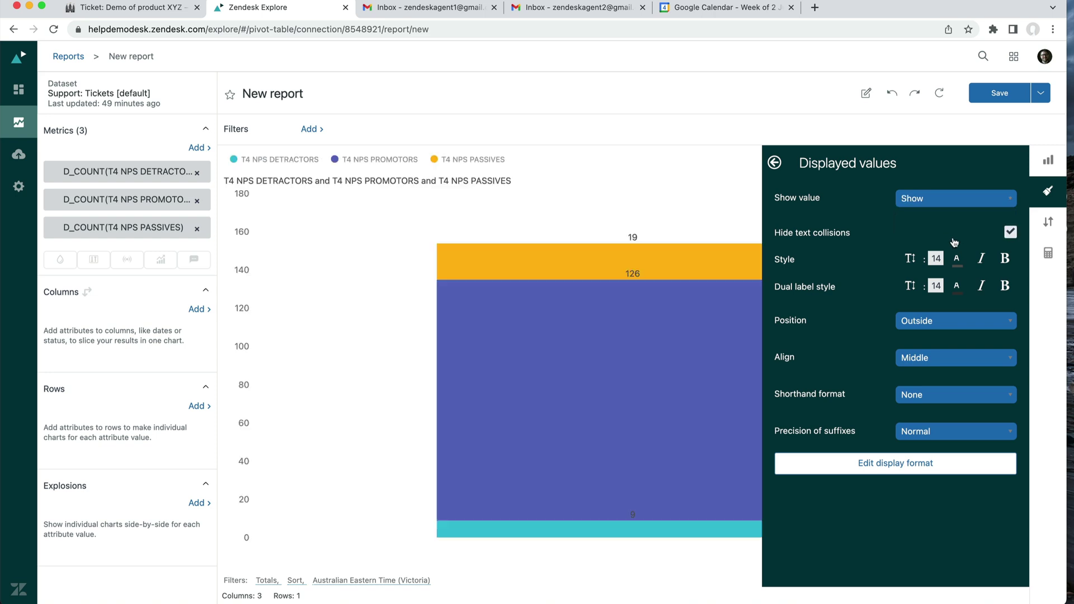
pyautogui.click(952, 326)
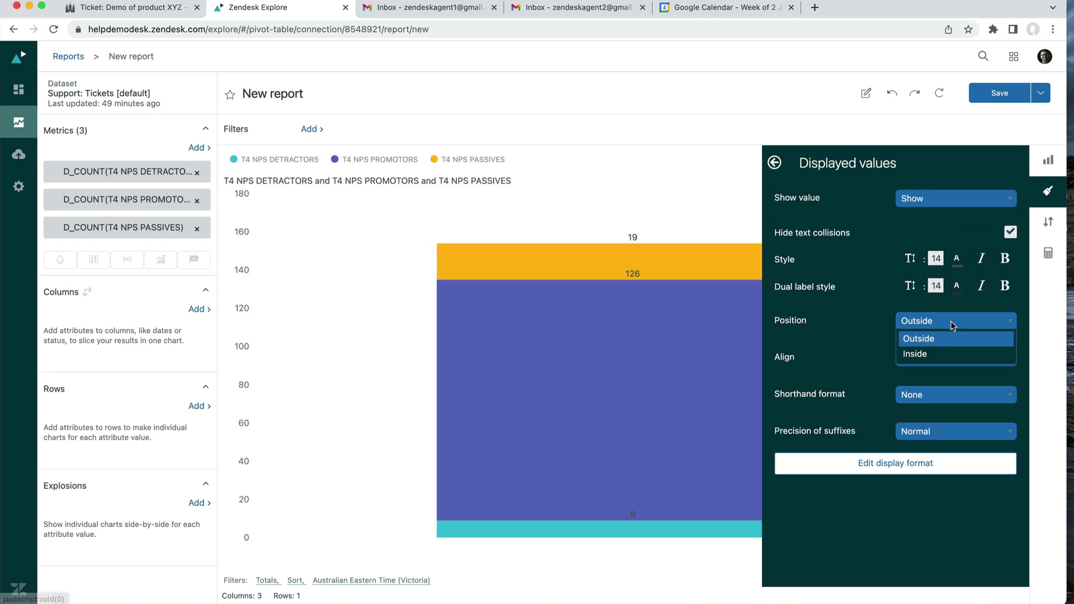
pyautogui.click(952, 354)
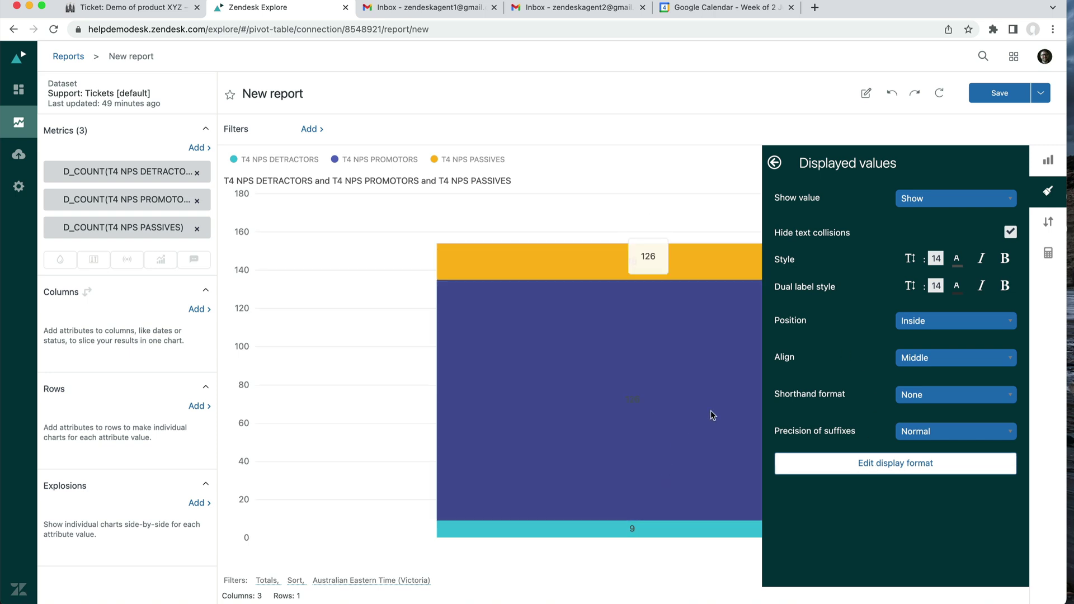
pyautogui.click(1049, 191)
pyautogui.click(1052, 192)
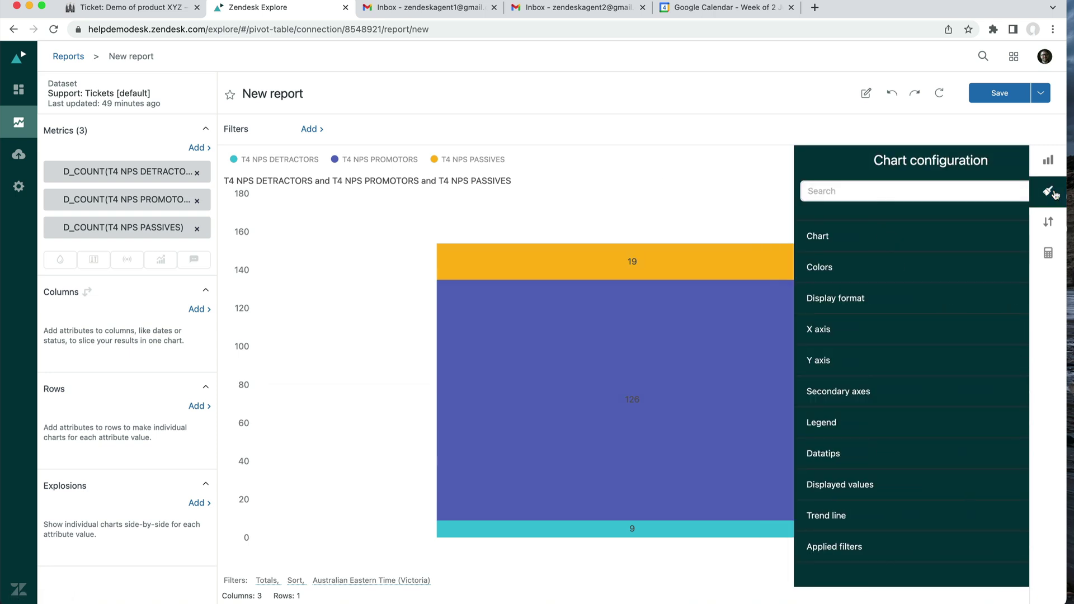
# Colour the Detractors segment red and the Promotors segment green.
pyautogui.click(858, 270)
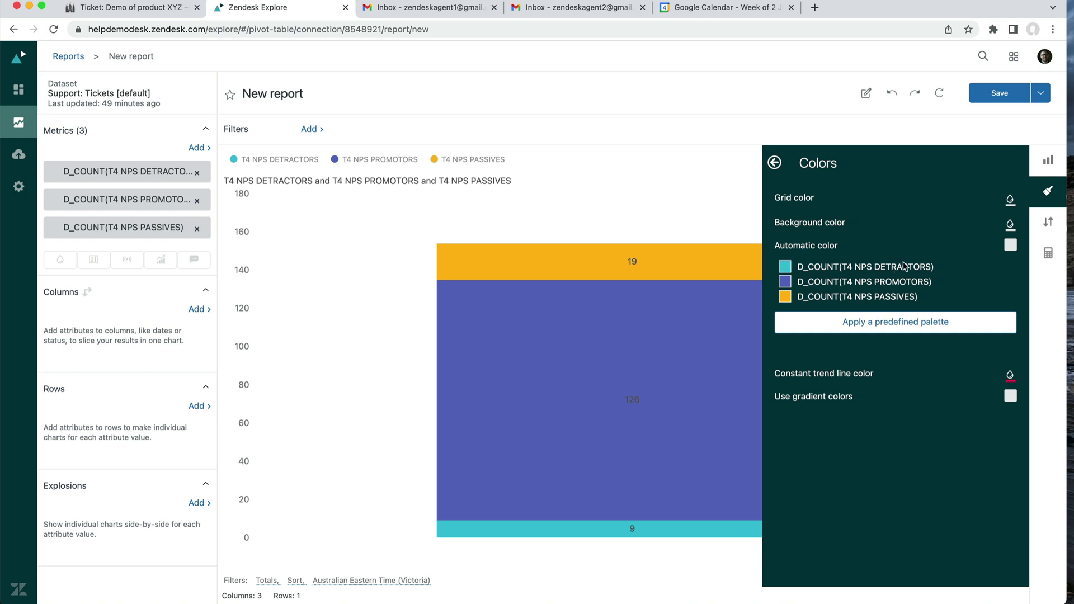
pyautogui.click(785, 267)
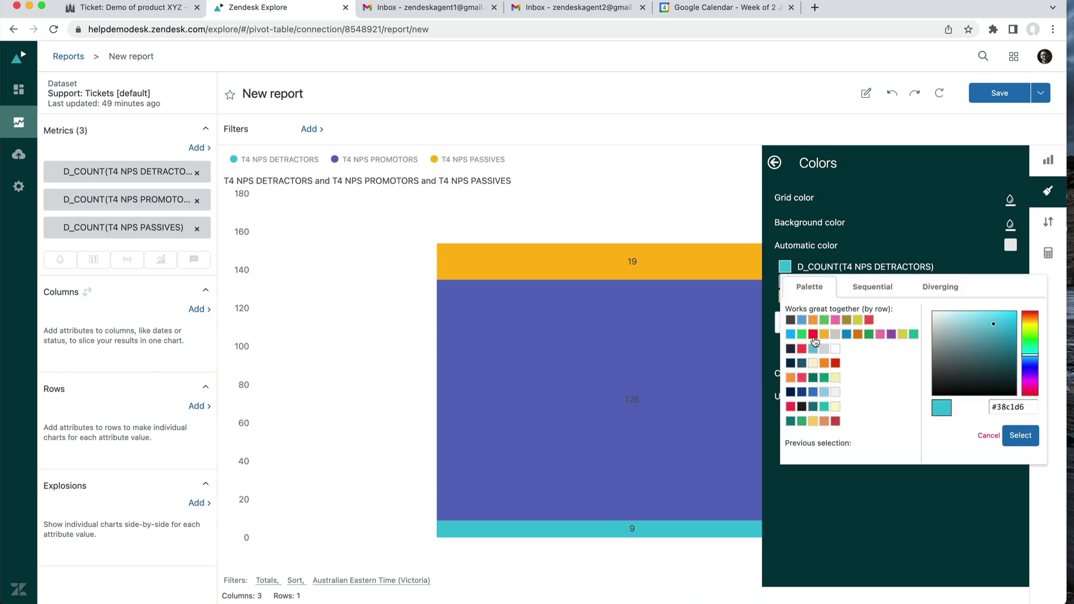
pyautogui.click(819, 329)
pyautogui.click(786, 283)
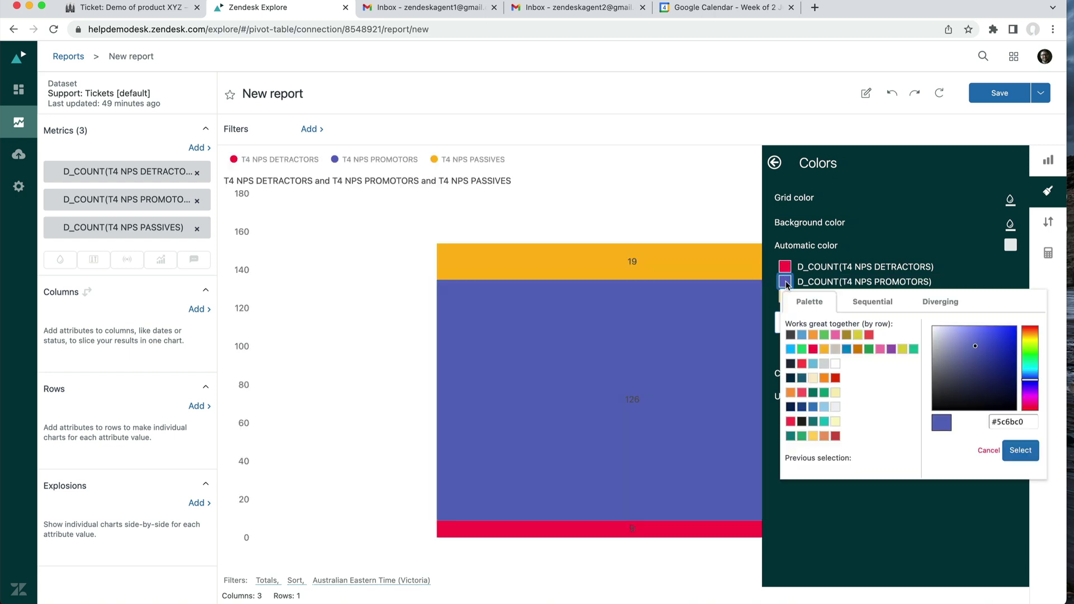
pyautogui.click(825, 335)
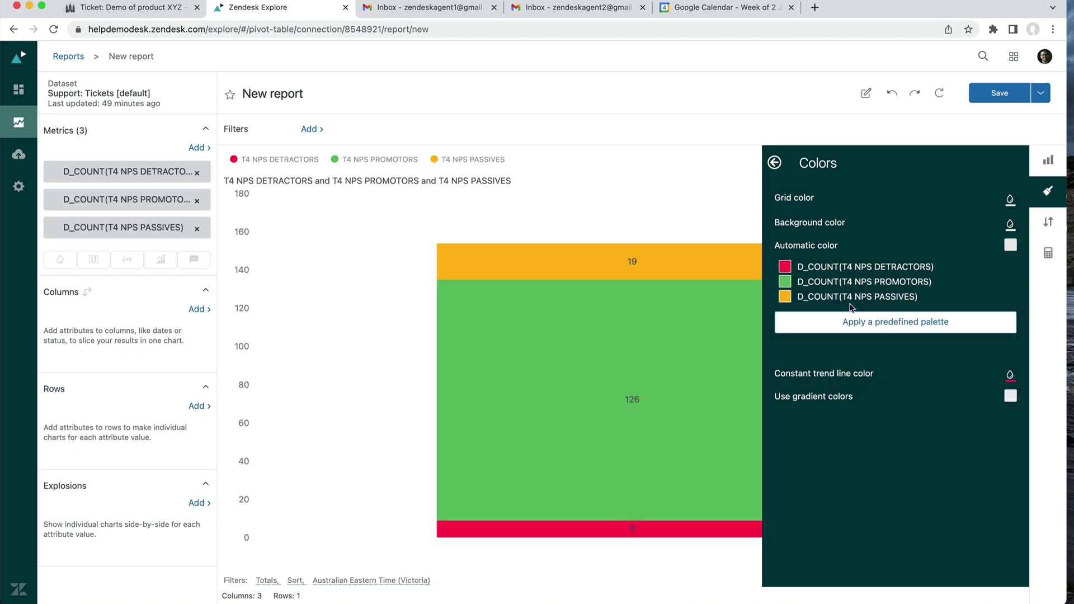
pyautogui.click(690, 216)
pyautogui.click(760, 170)
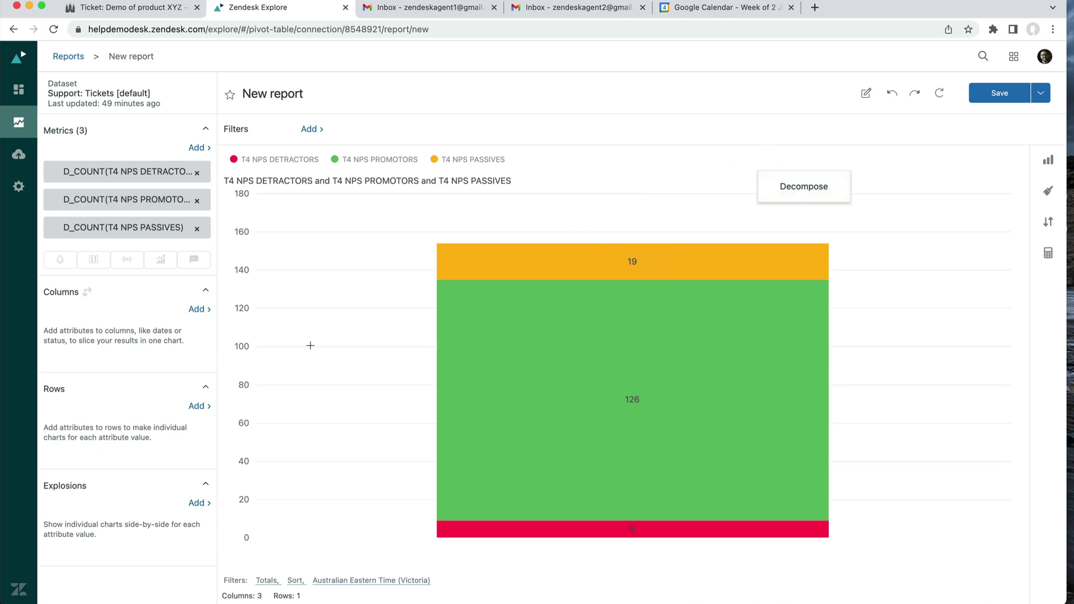
# Add Ticket updated - Month and Ticket updated - Year as columns, with Year placed ahead of Month.
pyautogui.click(191, 310)
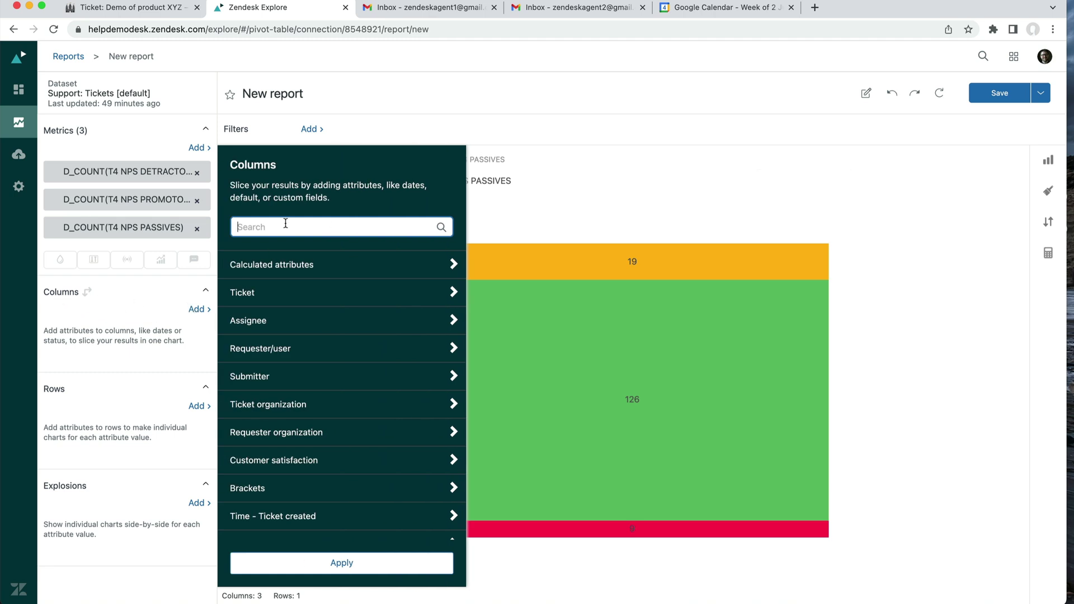
pyautogui.write('ticket')
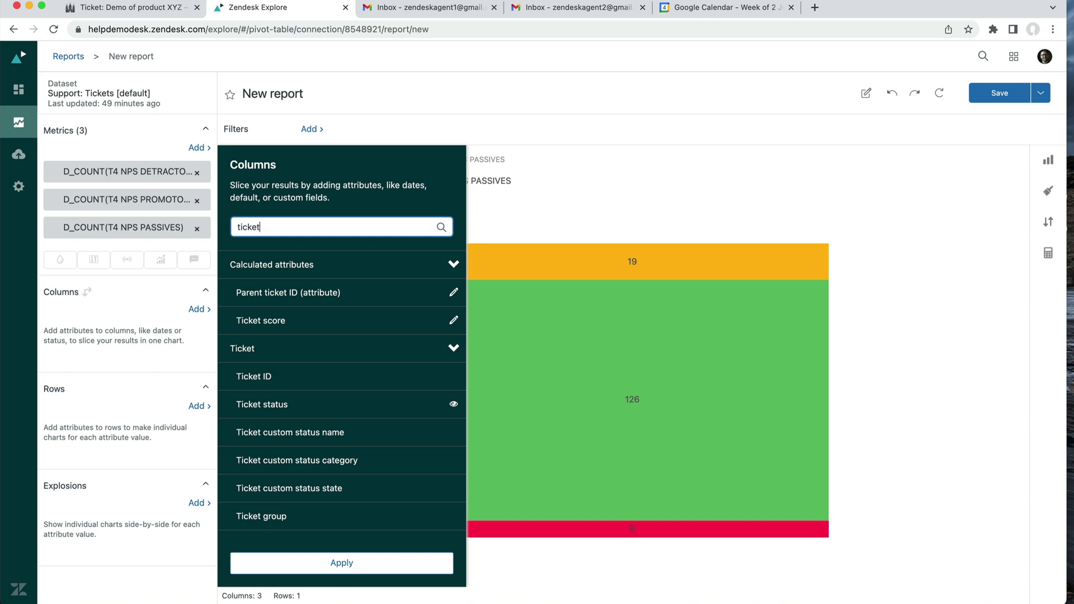
pyautogui.write('u')
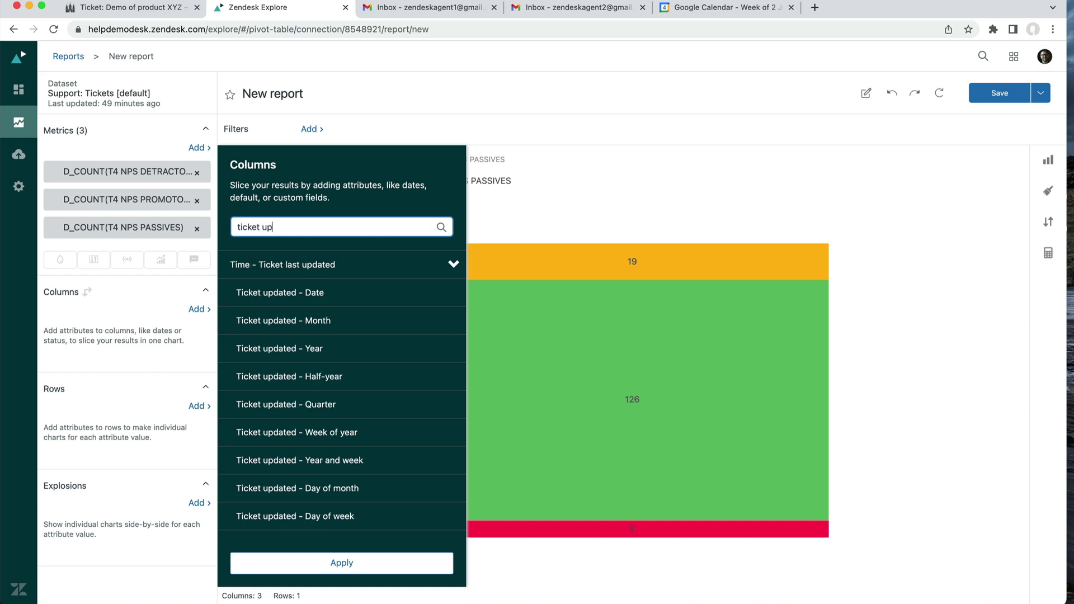
pyautogui.write('p')
pyautogui.click(328, 321)
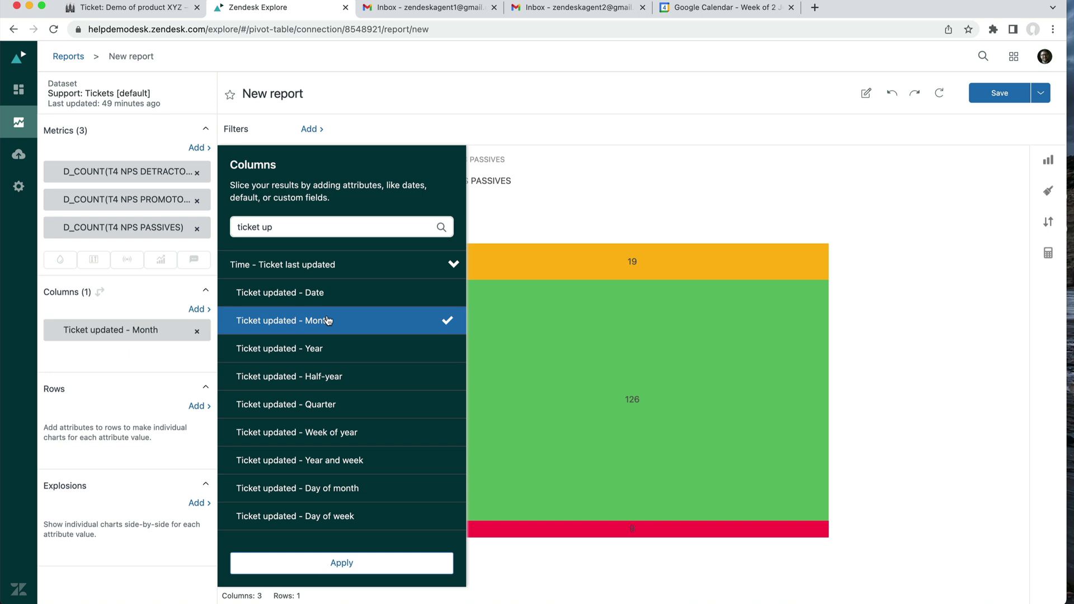
pyautogui.click(335, 349)
pyautogui.click(149, 386)
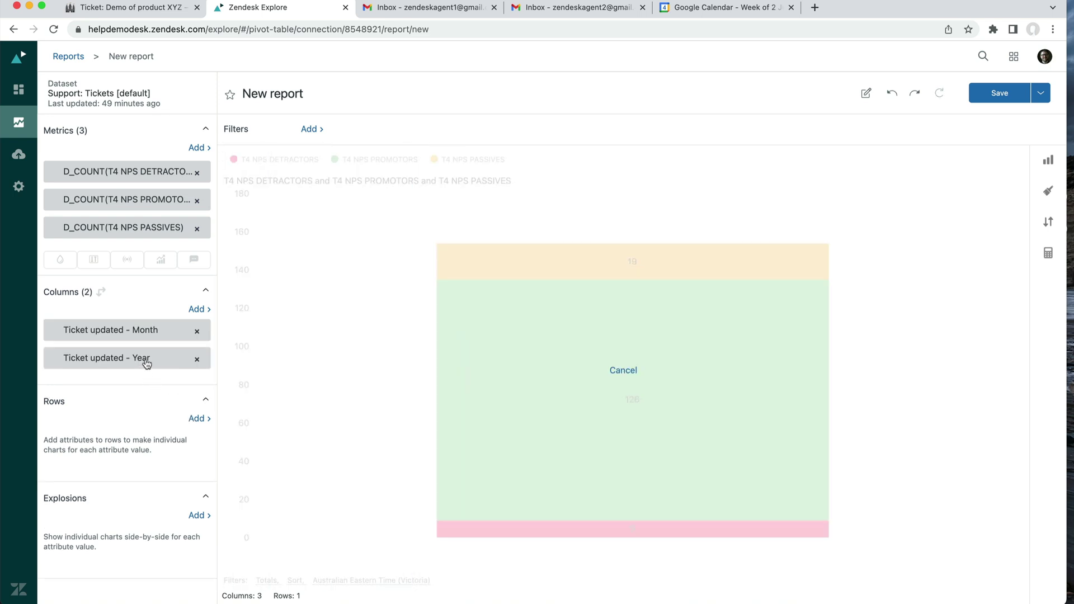
pyautogui.moveTo(144, 359); pyautogui.dragTo(144, 329)
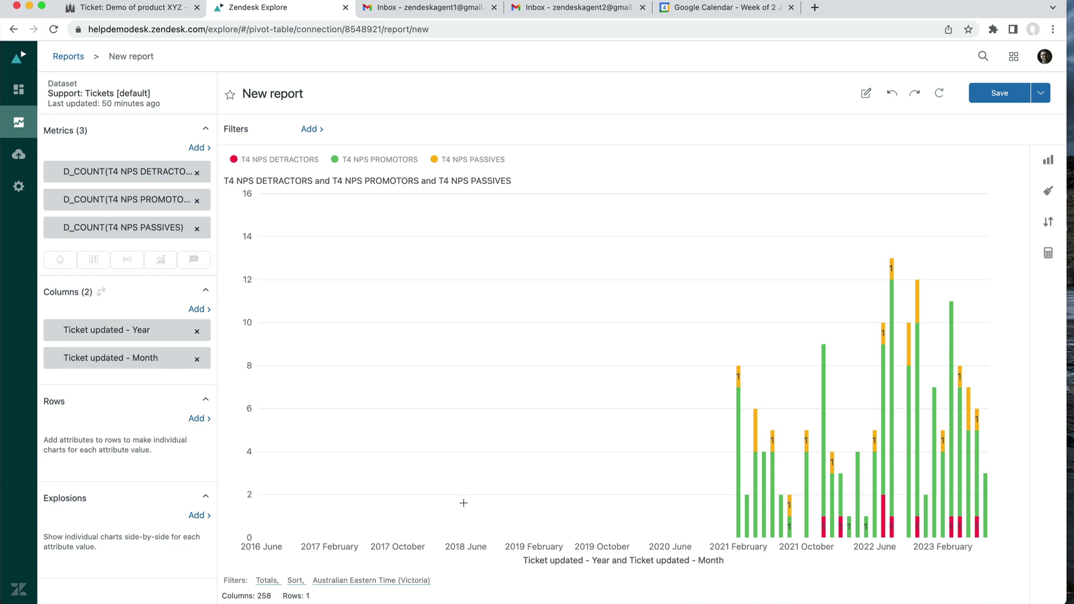
# Filter the Ticket updated - Year column to 2023 only.
pyautogui.click(148, 332)
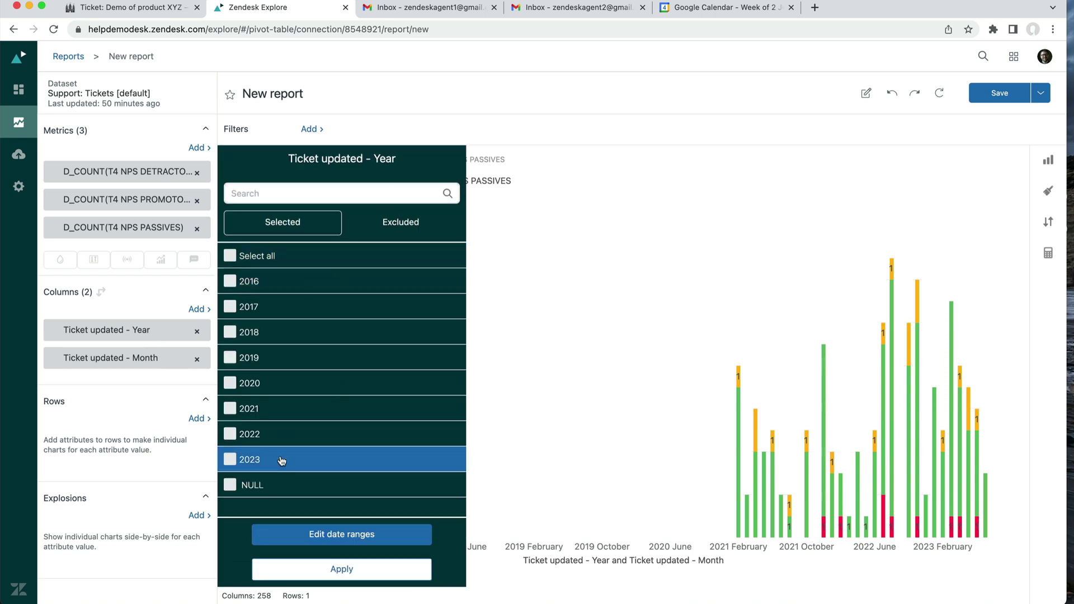
pyautogui.click(282, 463)
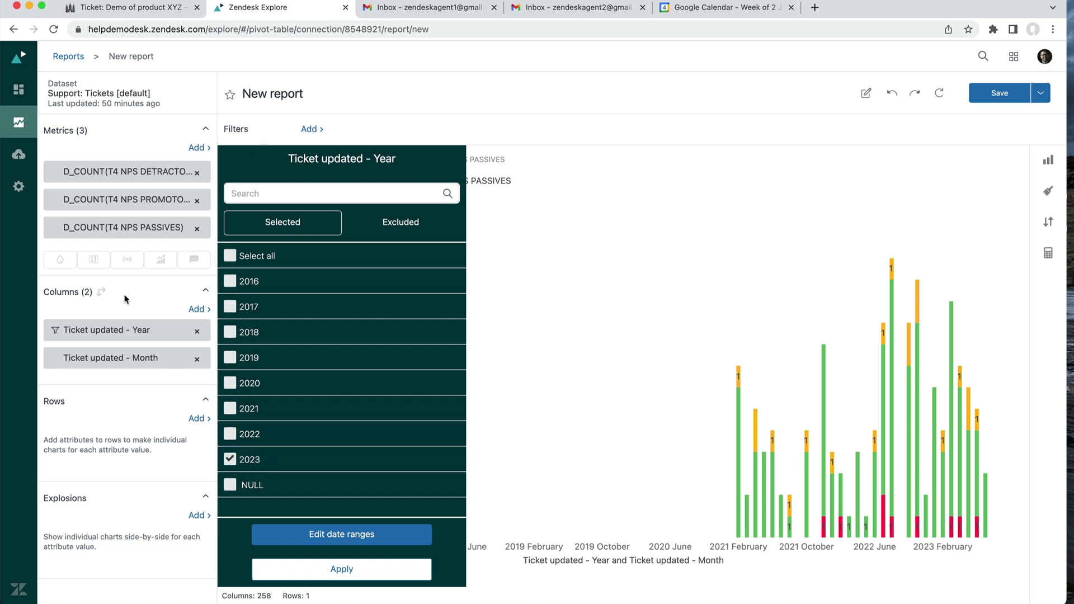
pyautogui.click(360, 577)
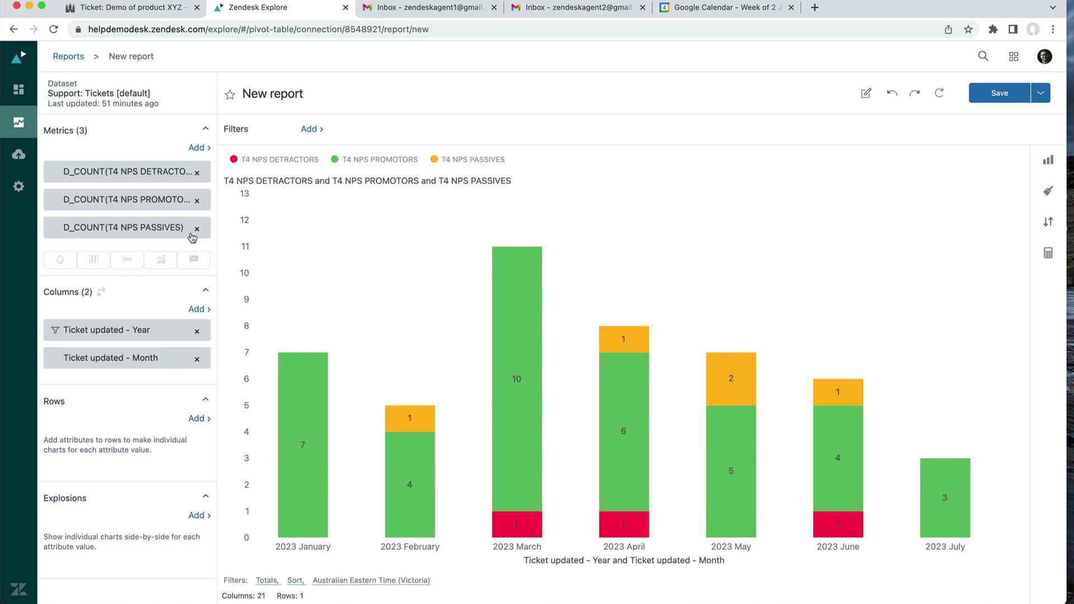
# Reorder the metrics list to DETRACTORS, PASSIVES, PROMOTORS.
pyautogui.moveTo(159, 176); pyautogui.dragTo(160, 237)
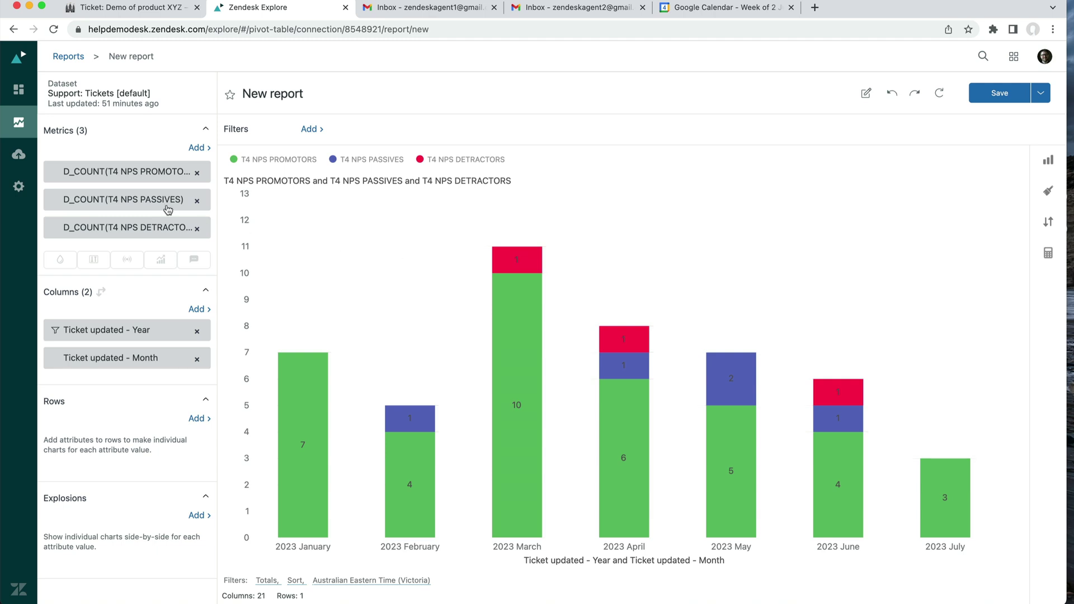
pyautogui.moveTo(144, 232); pyautogui.dragTo(140, 168)
pyautogui.moveTo(151, 228); pyautogui.dragTo(155, 199)
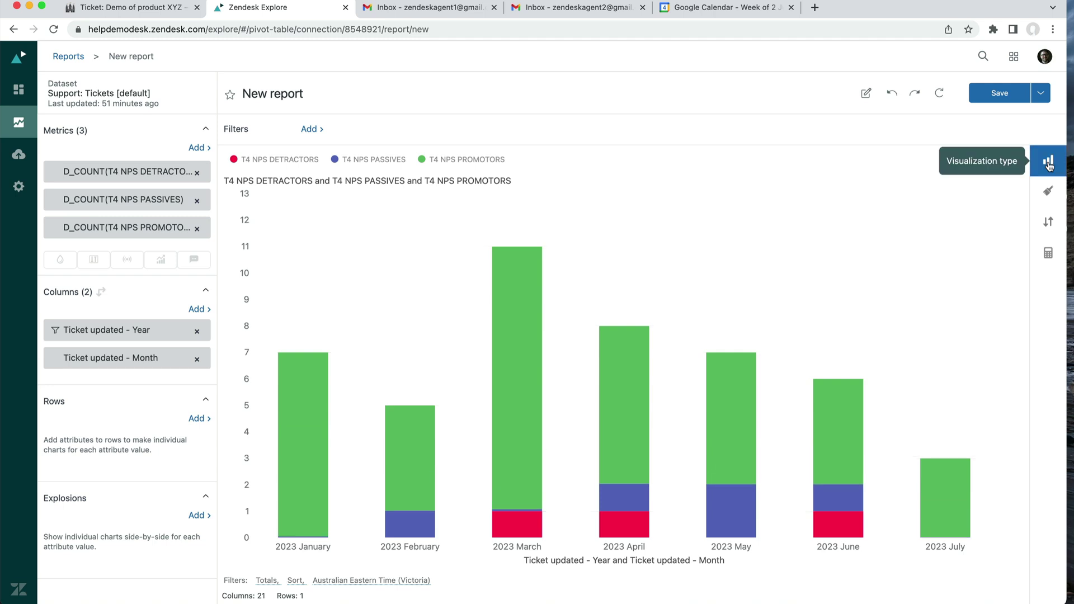
# Change the PASSIVES colour to orange in the chart colour settings.
pyautogui.click(1048, 193)
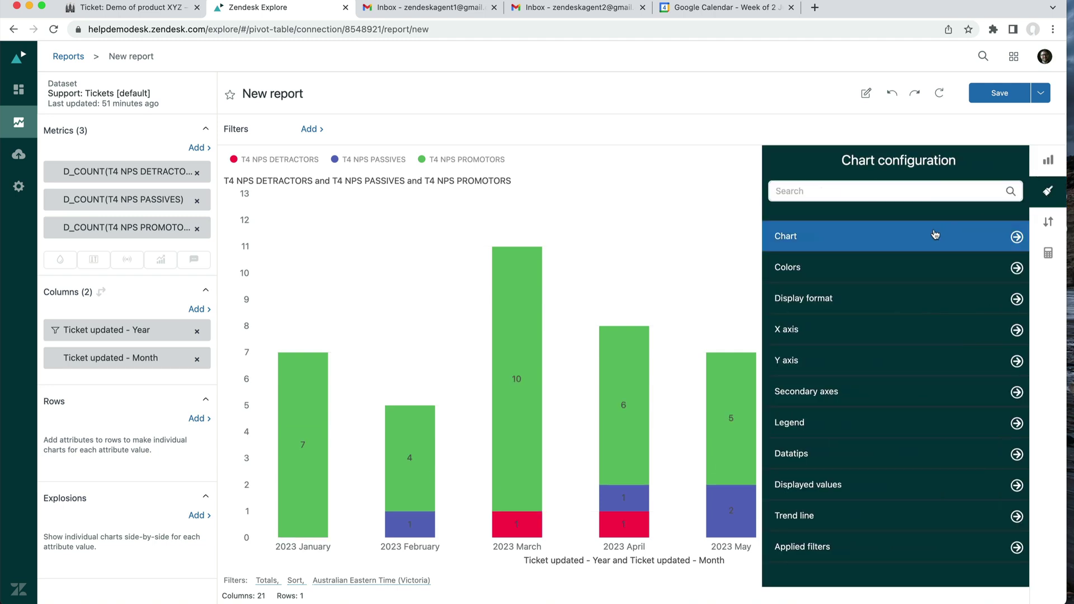
pyautogui.click(872, 270)
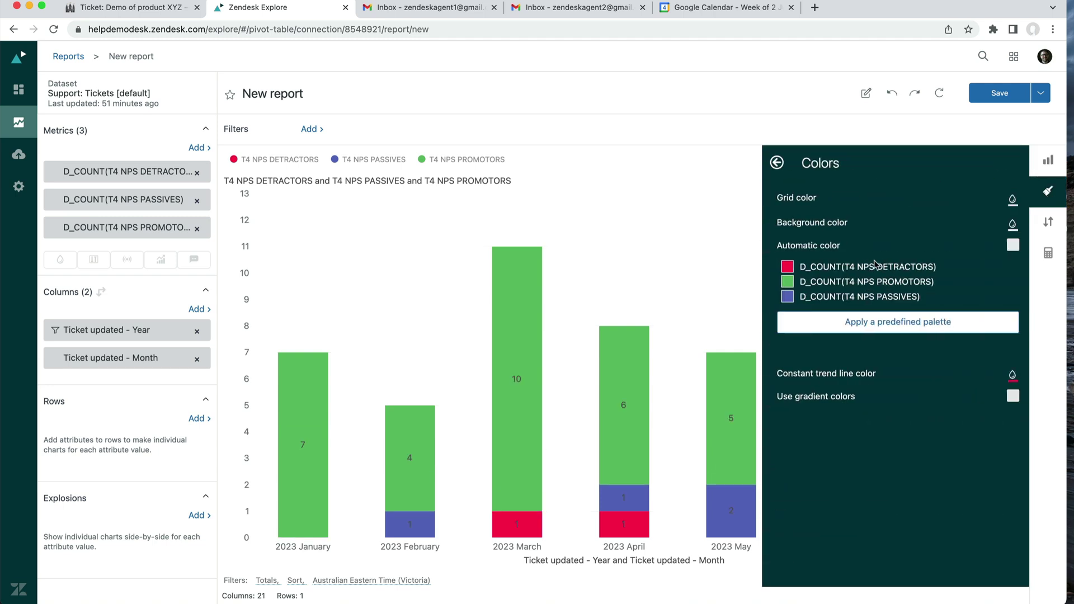
pyautogui.click(785, 297)
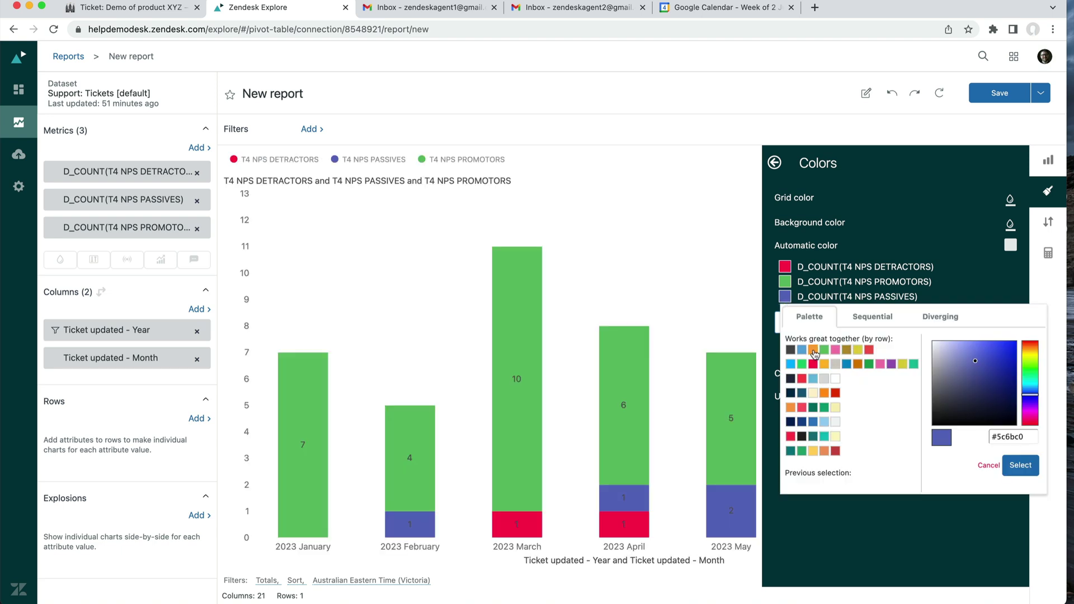
pyautogui.click(816, 354)
pyautogui.click(697, 234)
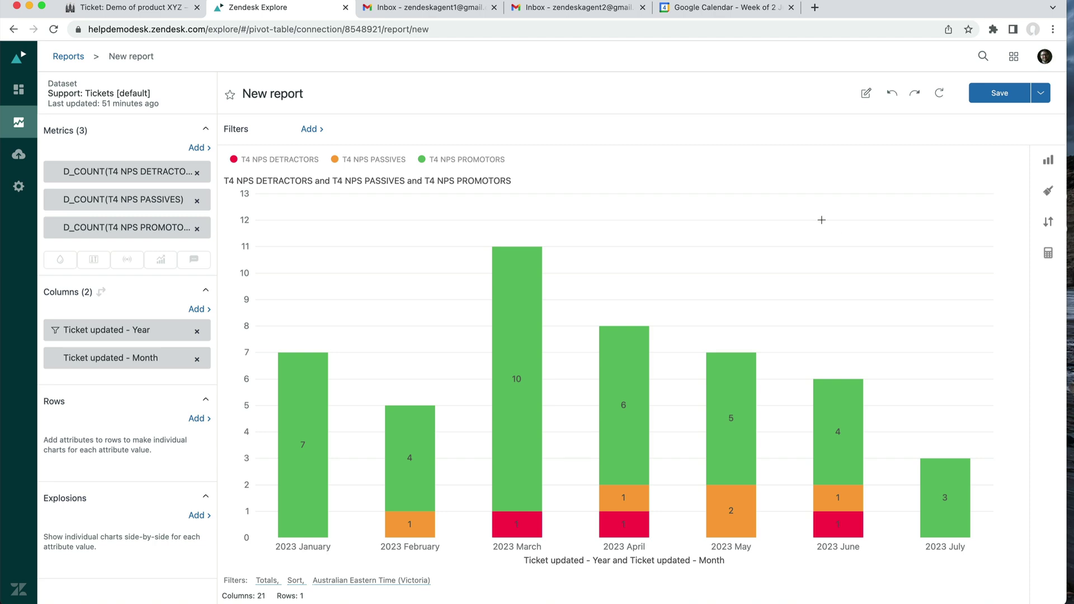
pyautogui.click(1049, 254)
# Create a new standard calculated metric named 'T4 NPS SCORE'.
pyautogui.click(926, 242)
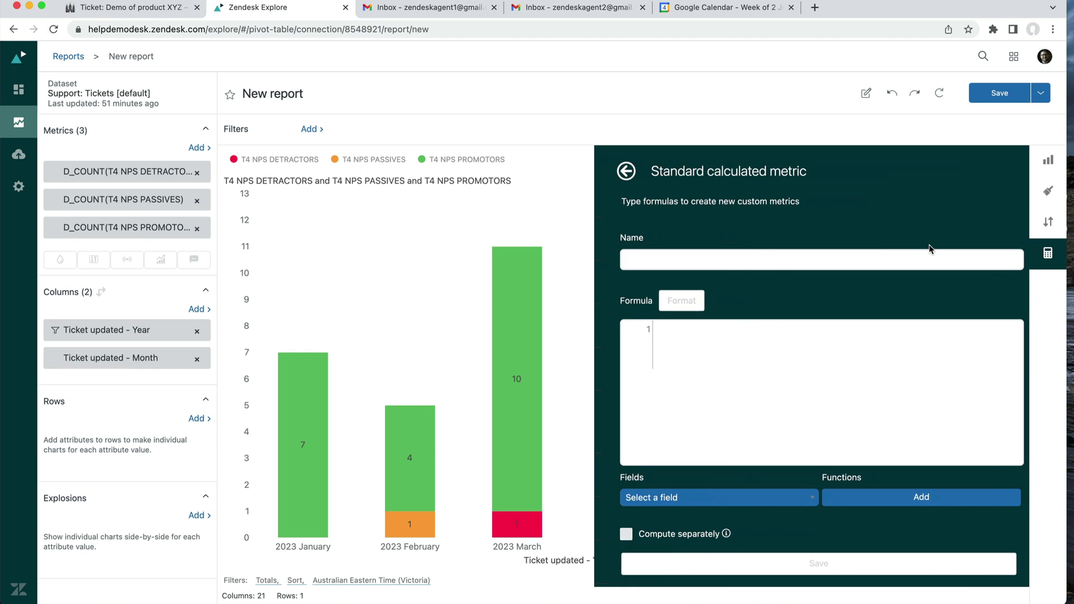
pyautogui.click(632, 264)
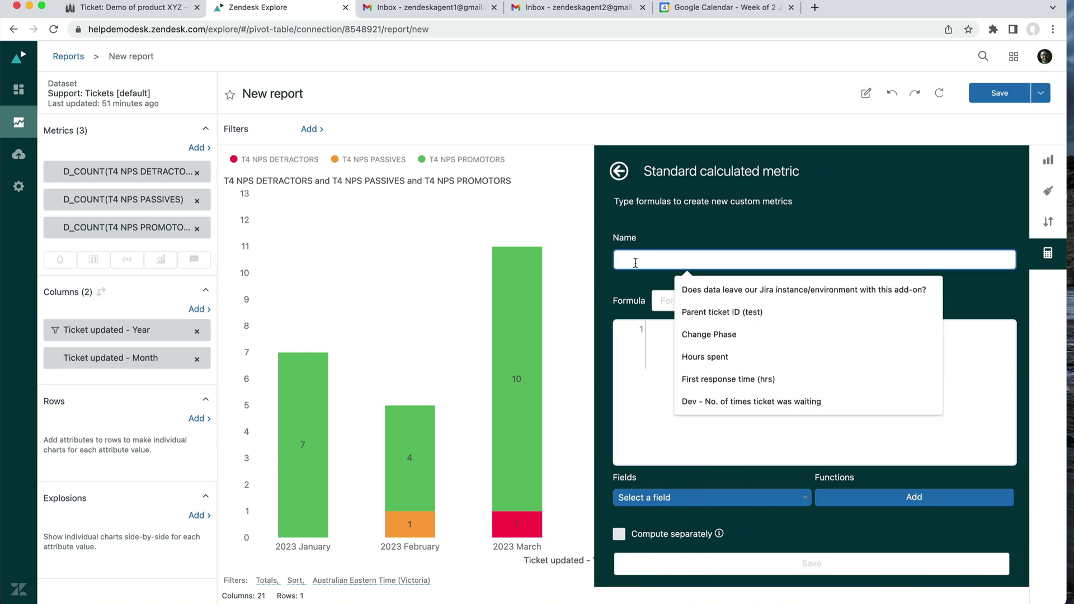
pyautogui.write('T4')
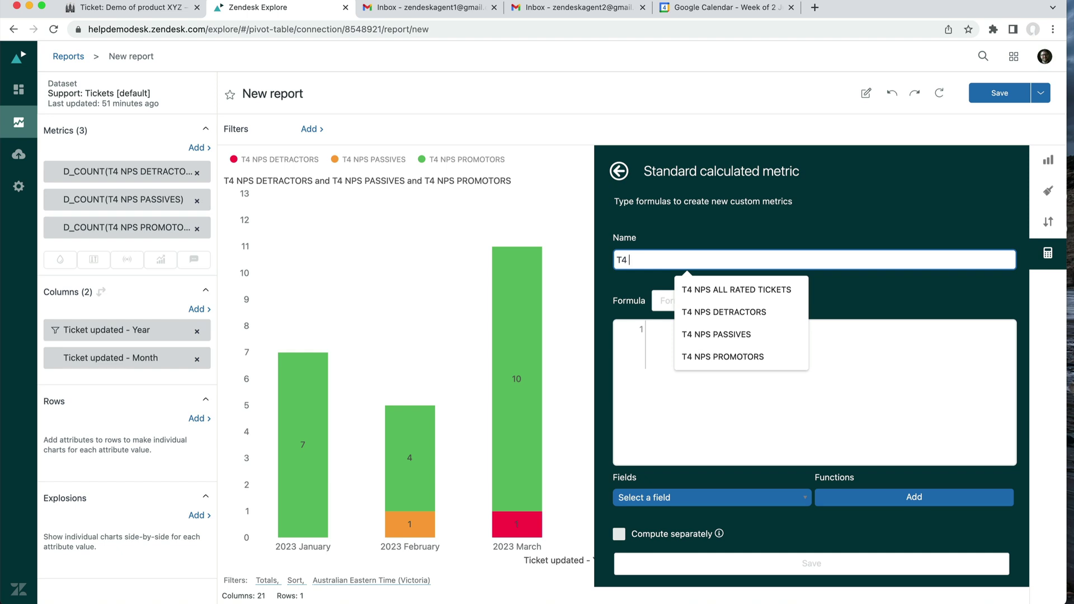
pyautogui.write('PS SCIO')
pyautogui.press('BackSpace')
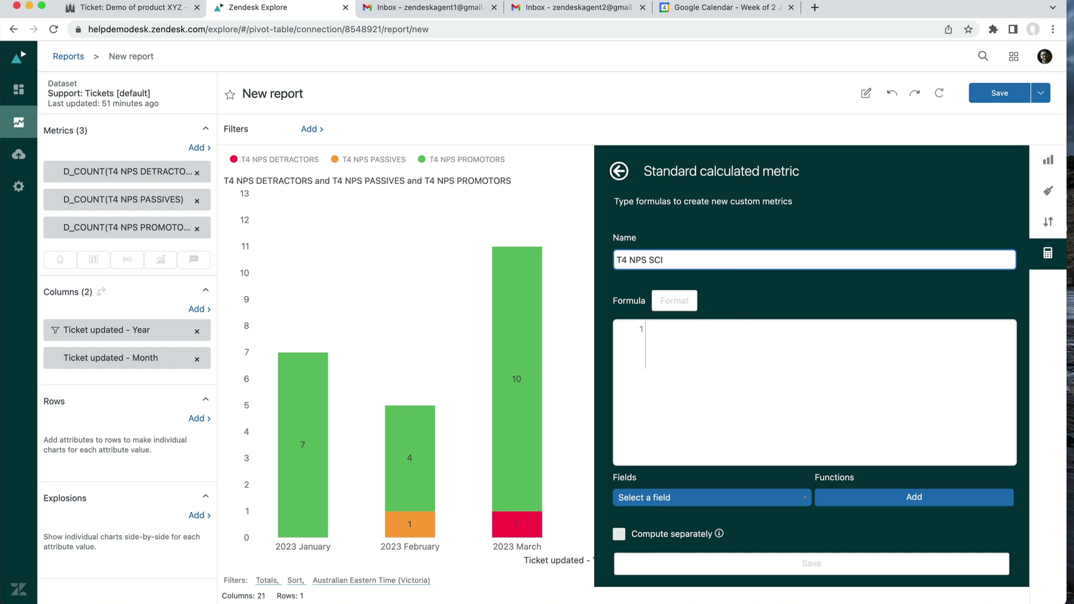
pyautogui.write('ORE')
pyautogui.click(737, 350)
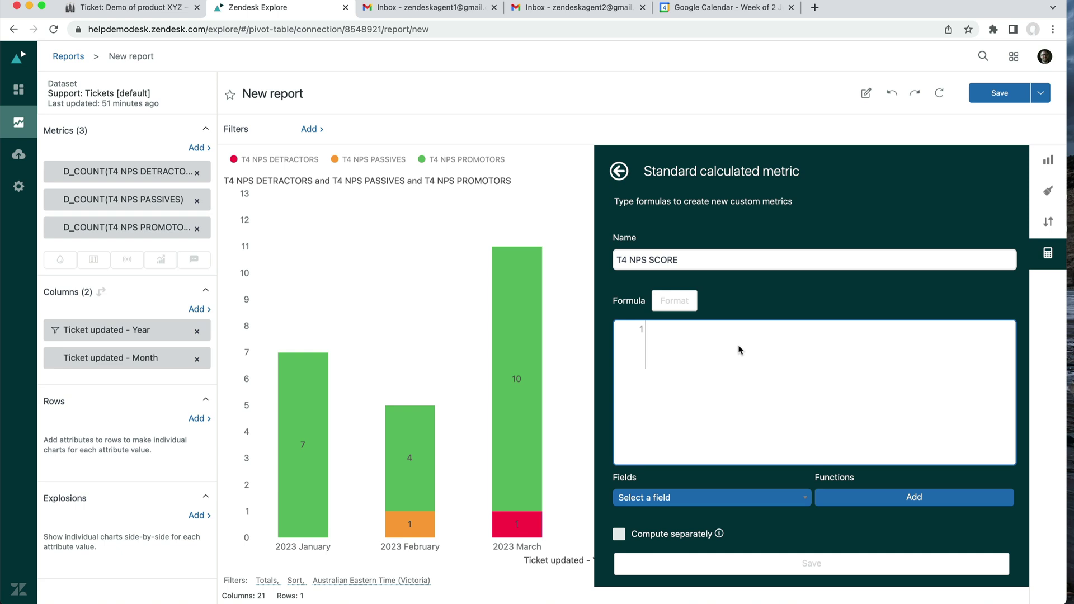
# Write the promoter term: D_COUNT(T4 NPS PROMOTORS) over D_COUNT(T4 NPS ALL RATED TICKETS), times 100, minus.
pyautogui.write('((D')
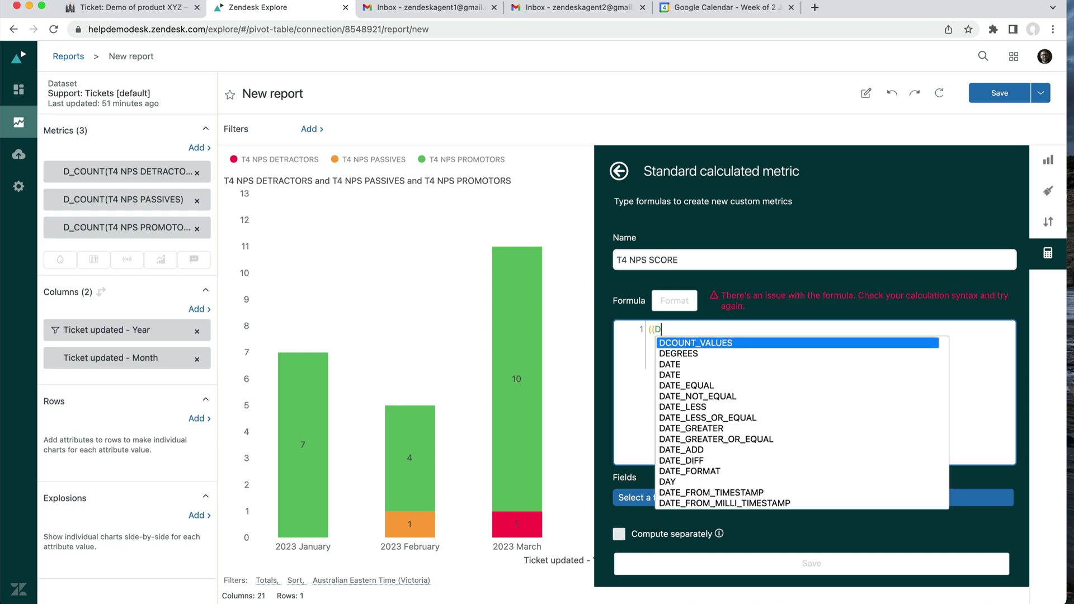
pyautogui.write('_COUNT')
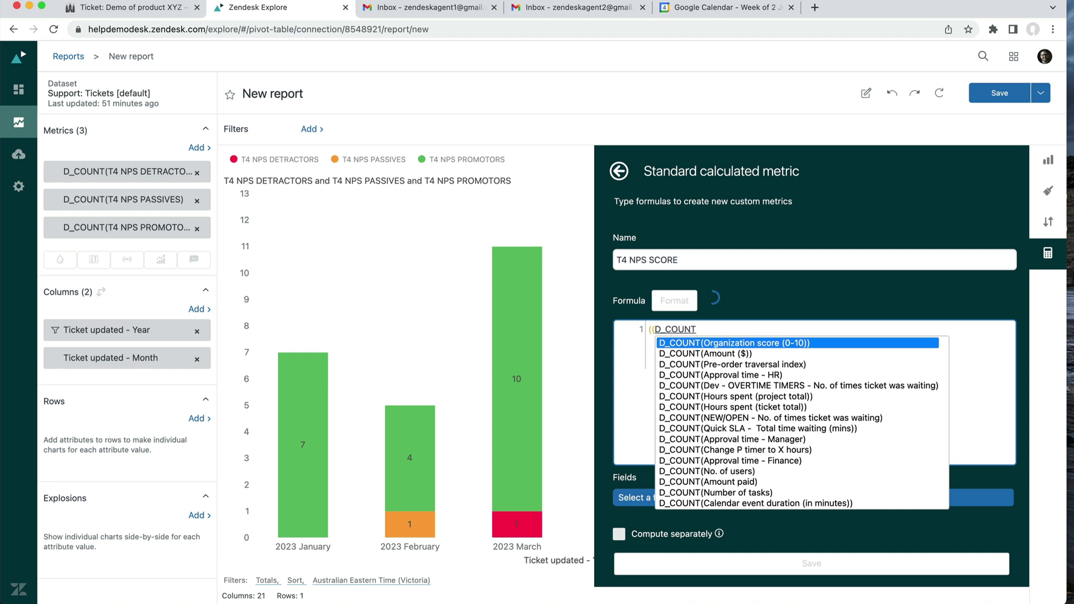
pyautogui.write('(T4')
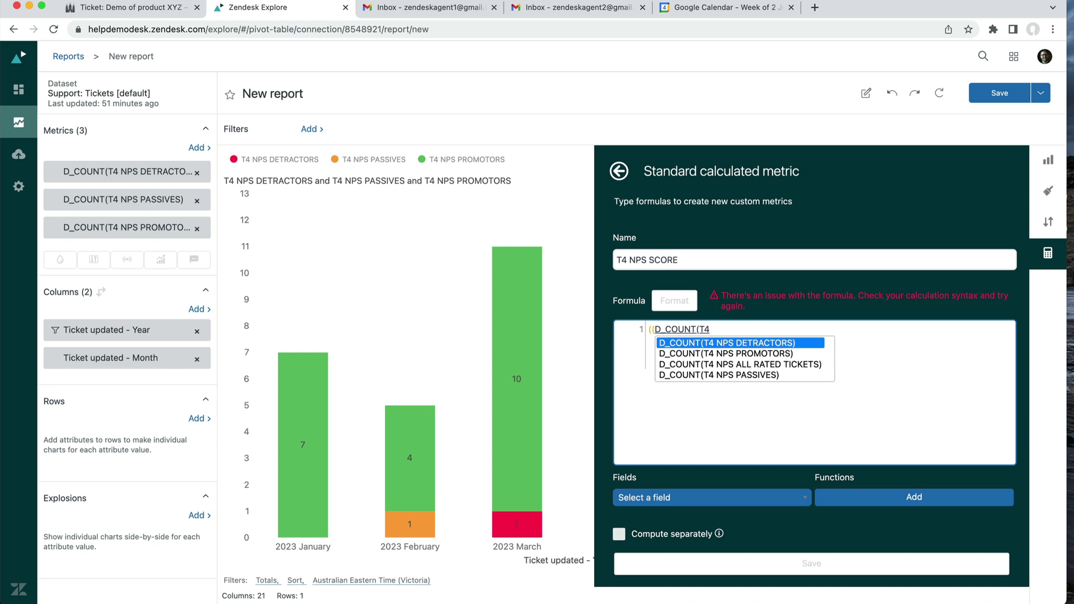
pyautogui.press('Down')
pyautogui.press('Return')
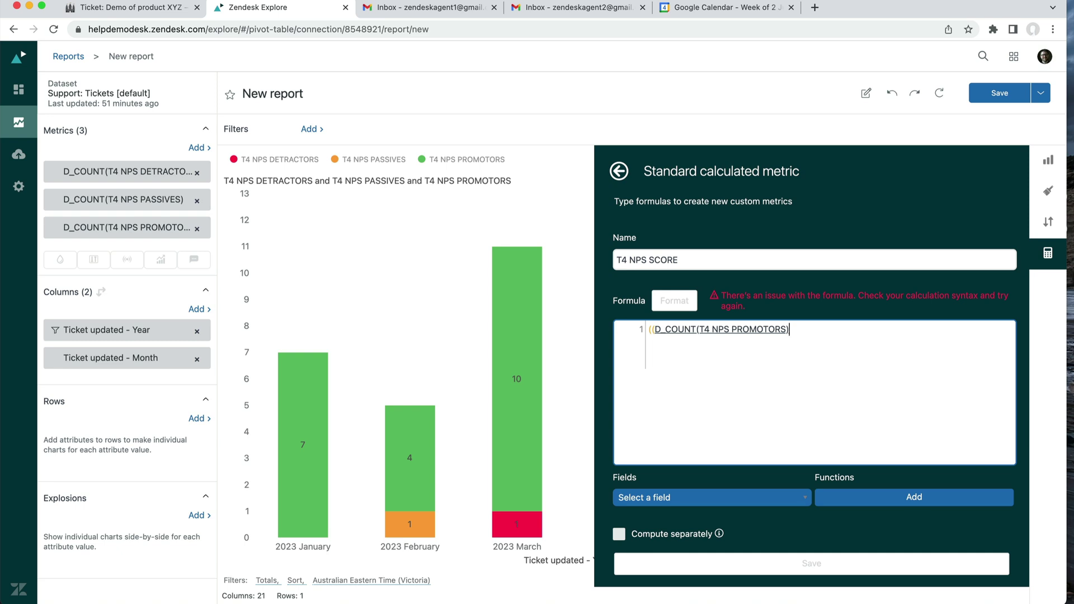
pyautogui.write('/')
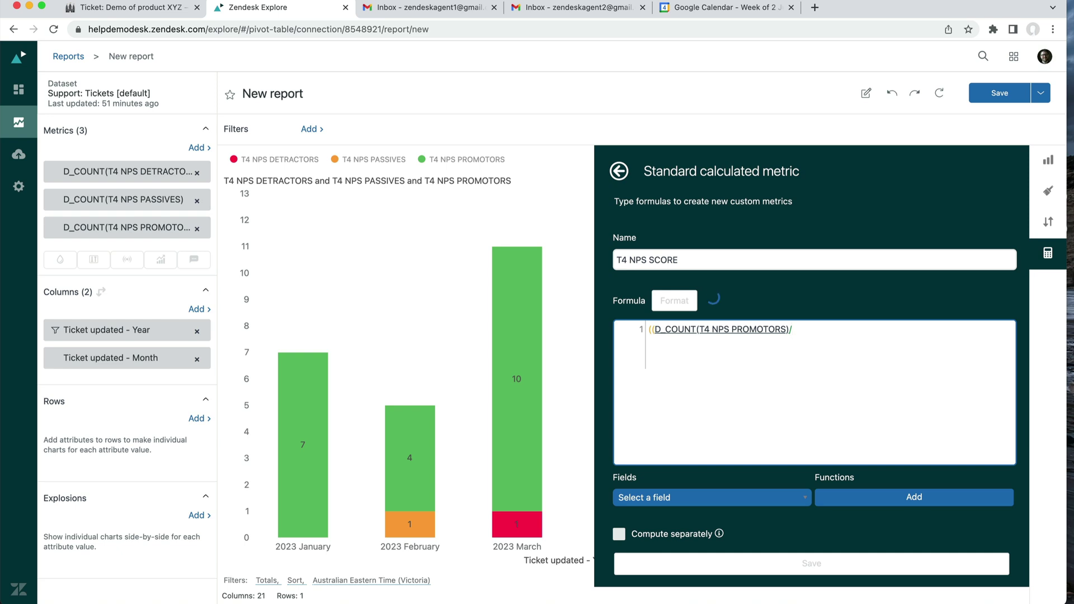
pyautogui.write('D_COUN')
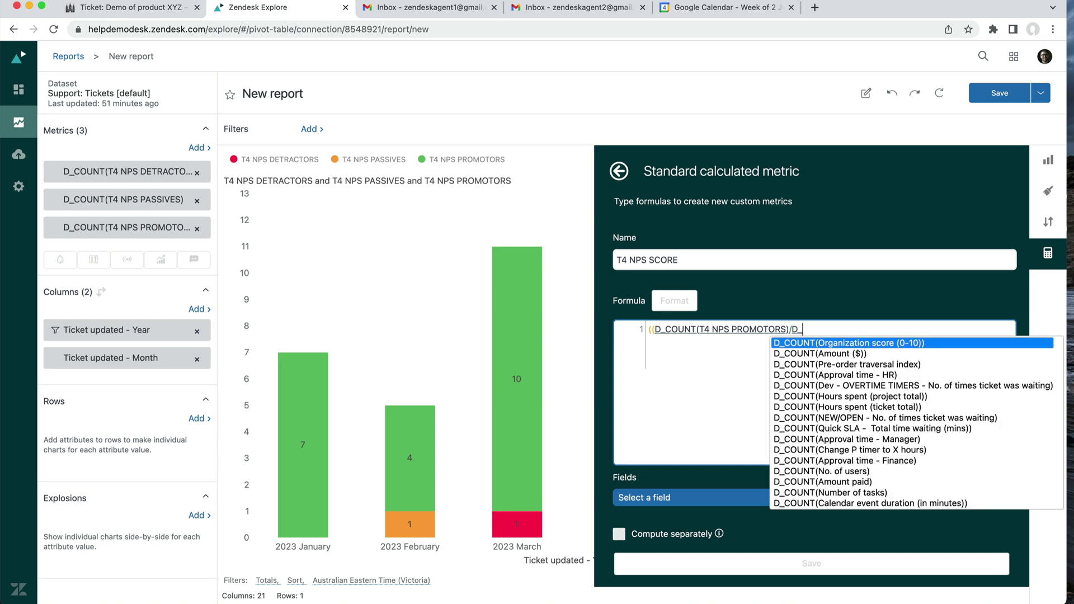
pyautogui.write('T')
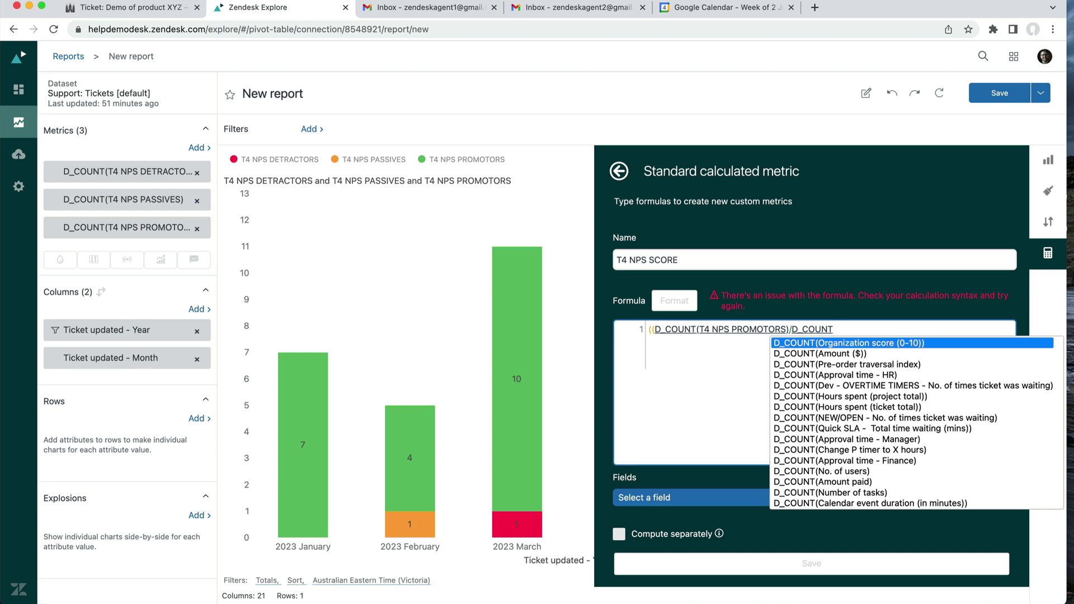
pyautogui.write('(')
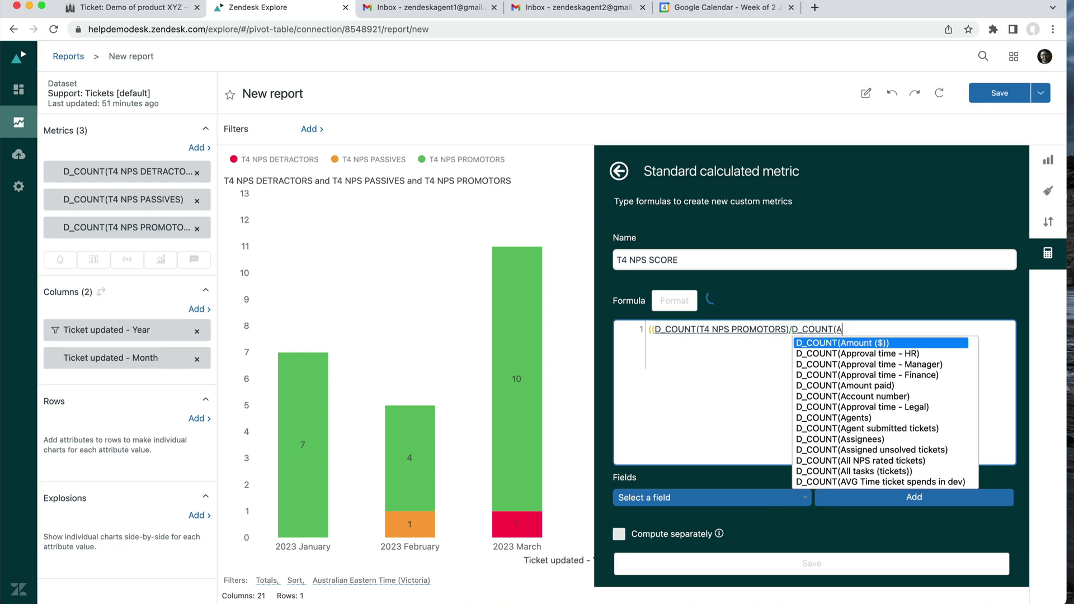
pyautogui.write('t4')
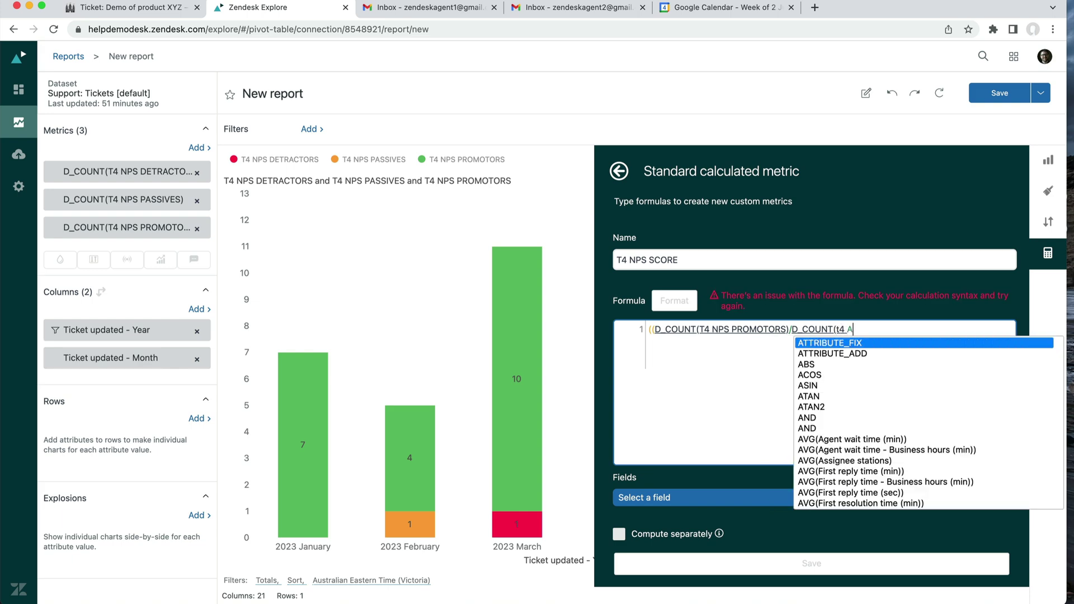
pyautogui.press('BackSpace')
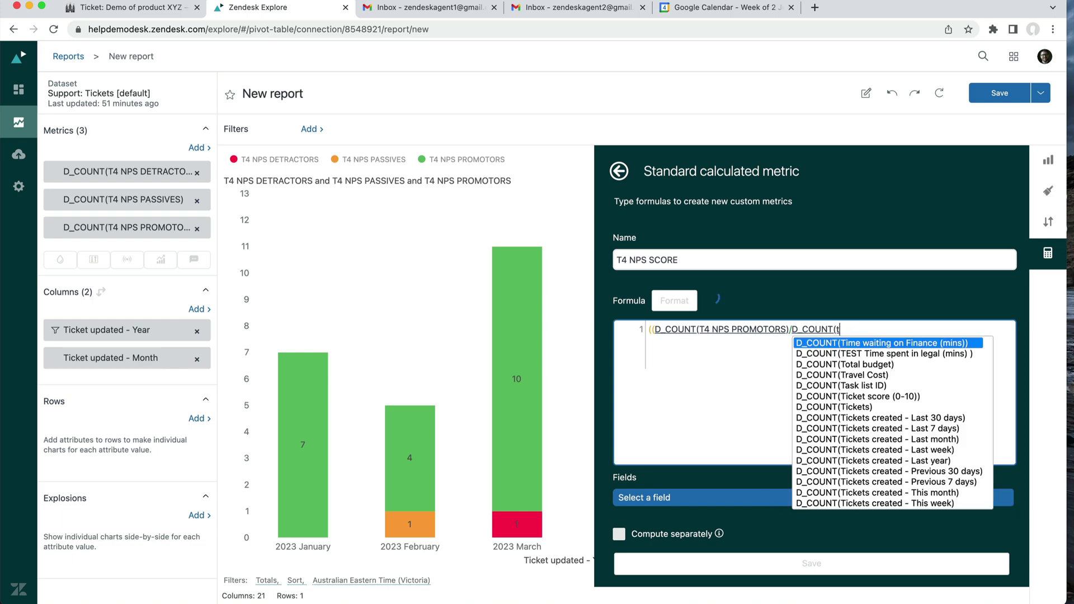
pyautogui.write('4')
pyautogui.press('Down')
pyautogui.press('Down')
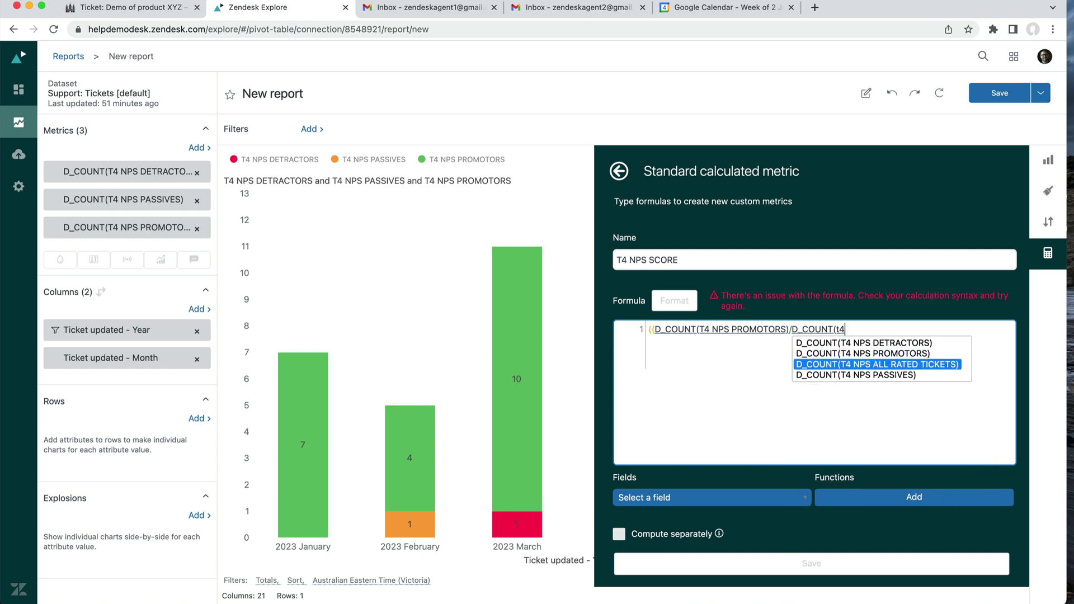
pyautogui.press('Return')
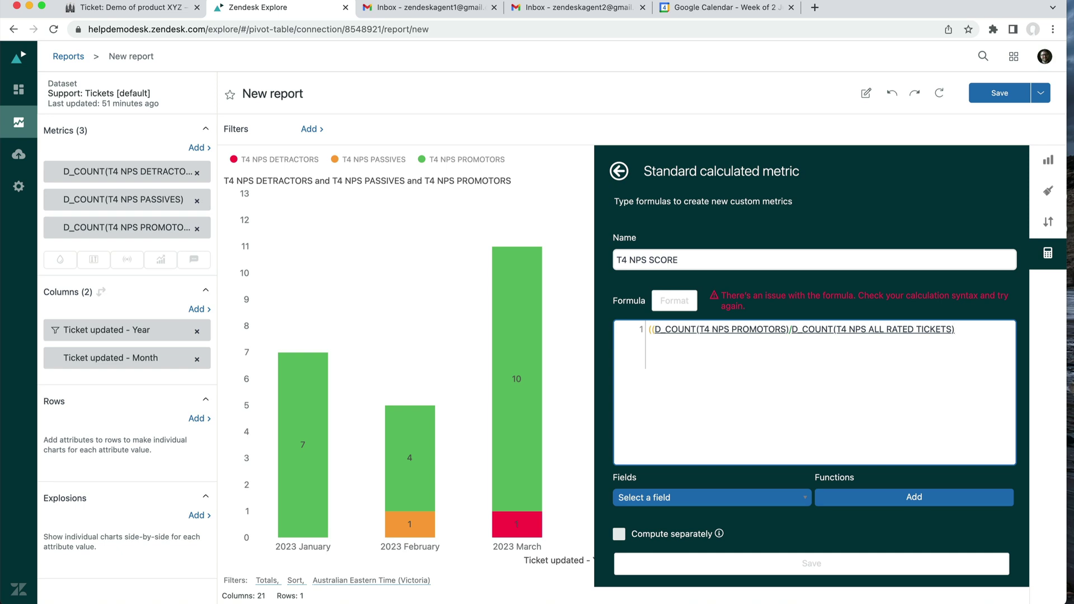
pyautogui.write(')')
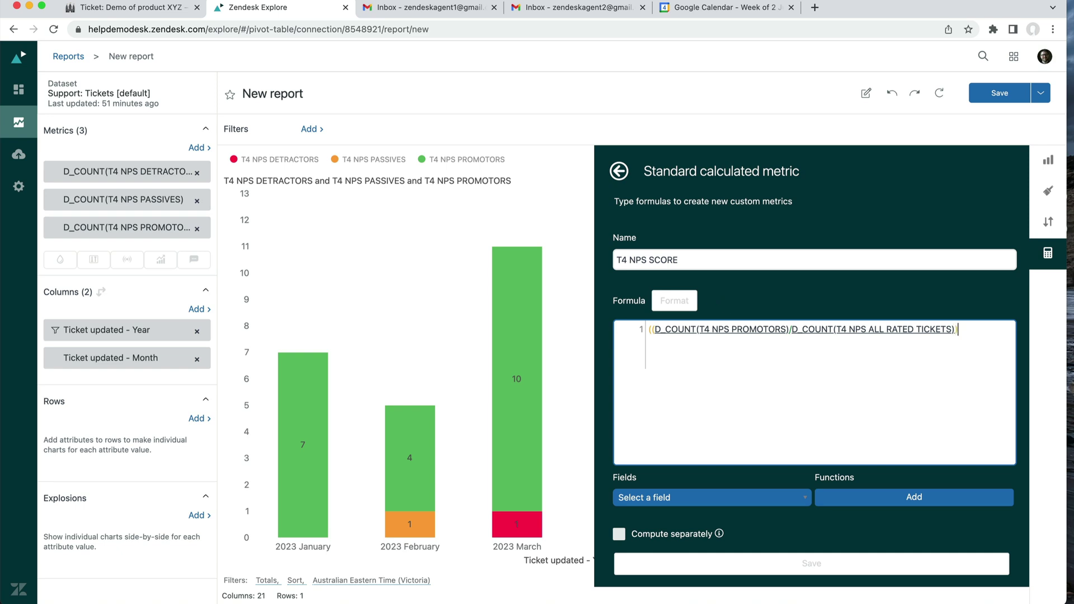
pyautogui.write('*100')
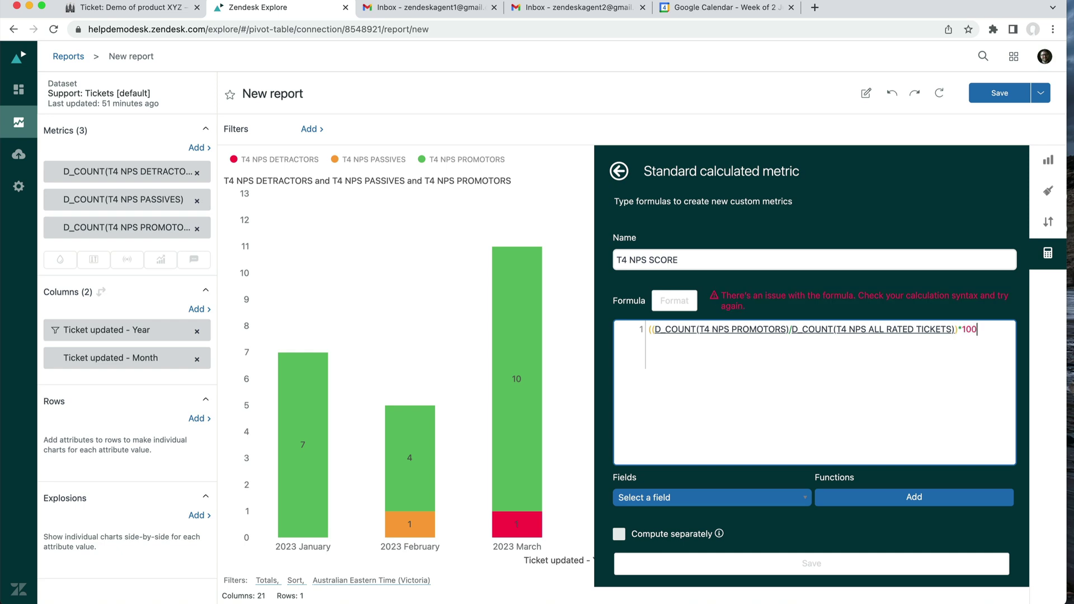
pyautogui.write(')-')
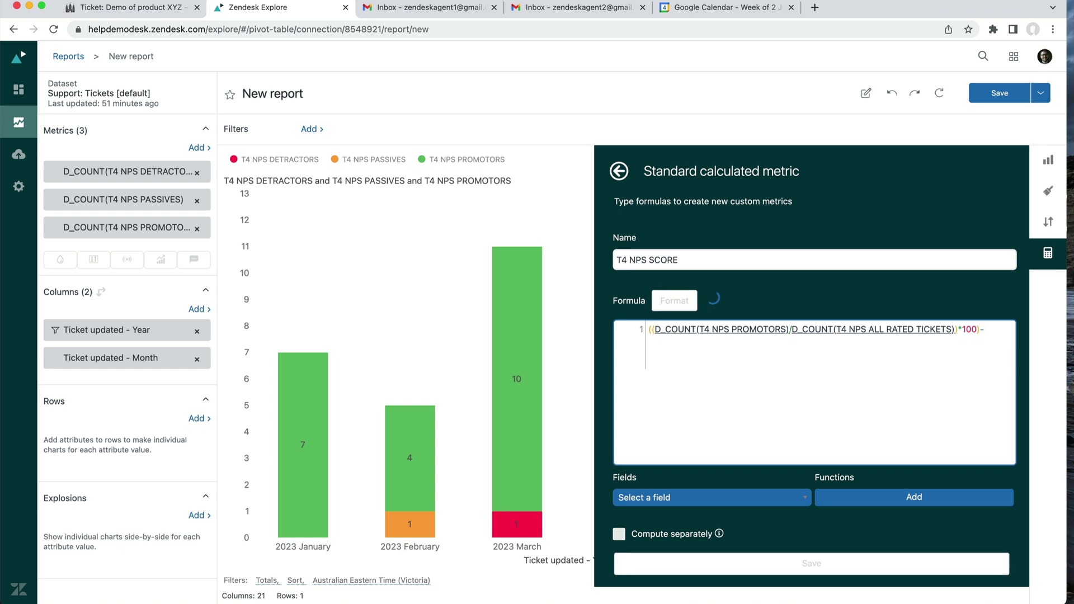
pyautogui.press('Return')
pyautogui.press('BackSpace')
pyautogui.press('BackSpace')
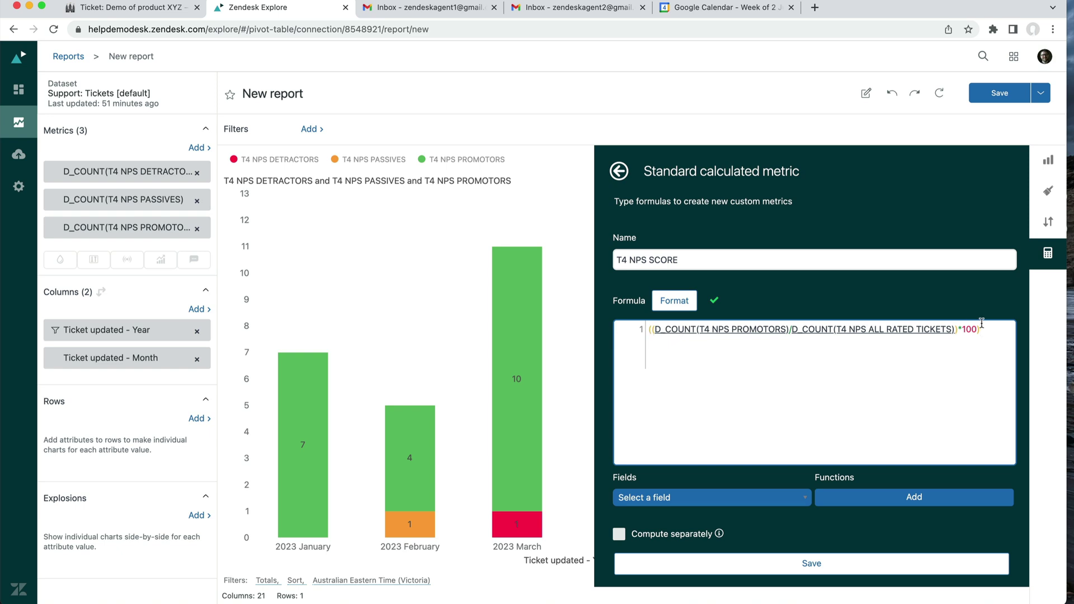
pyautogui.write('-')
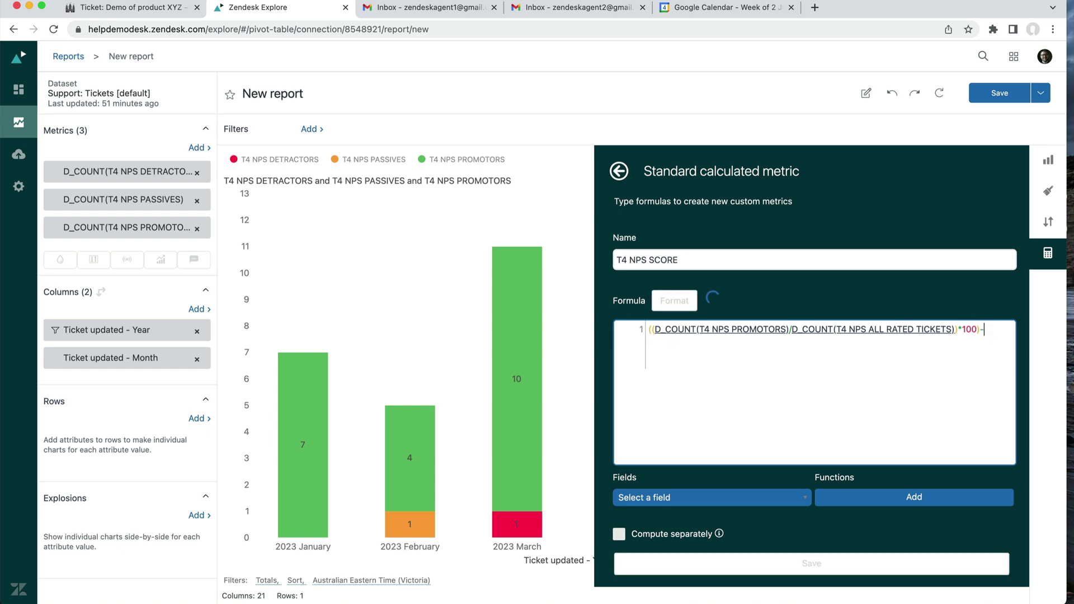
pyautogui.press('Return')
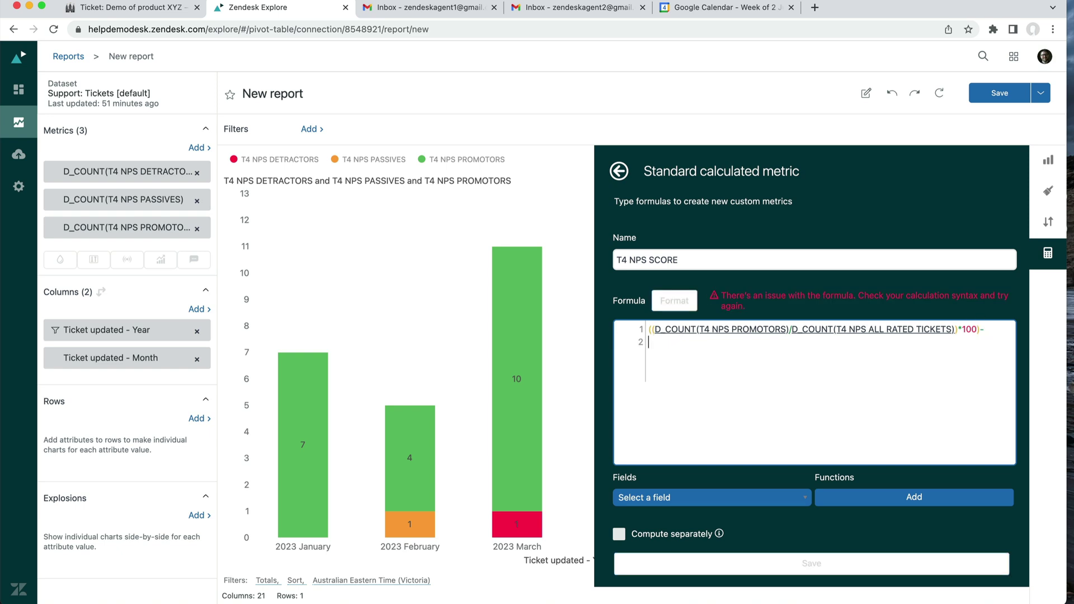
# Finish with D_COUNT(T4 NPS DETRACTORS) over all rated tickets times 100, and save the metric.
pyautogui.write('((D')
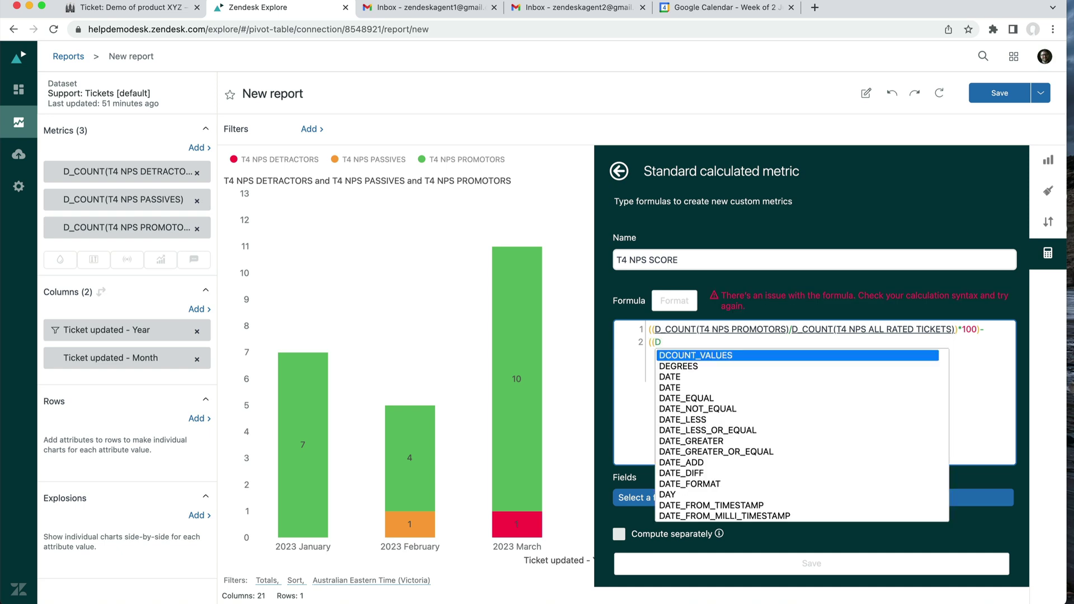
pyautogui.write('_CO')
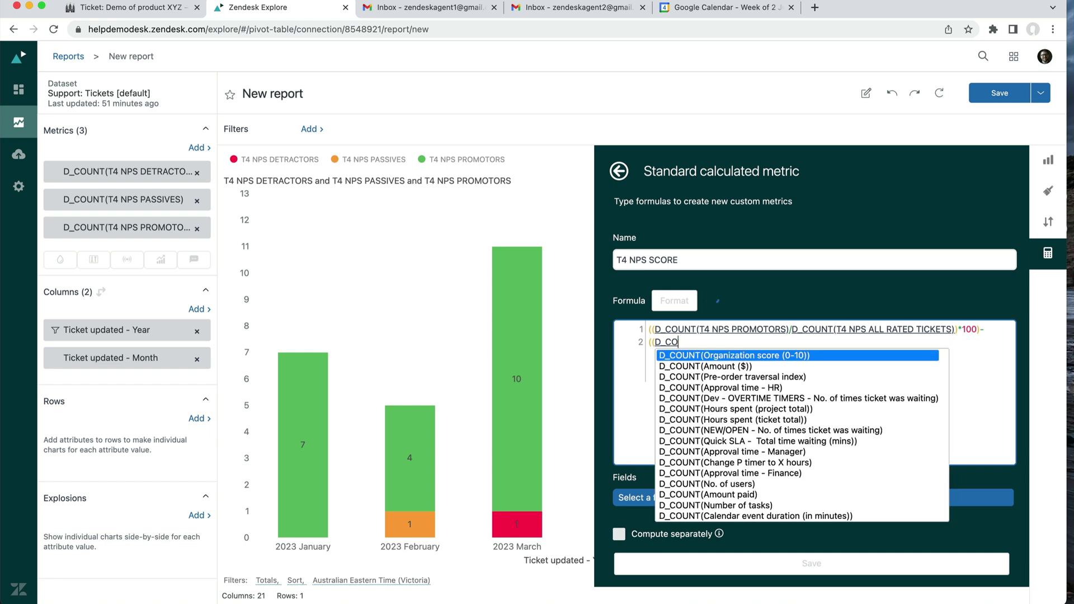
pyautogui.write('UNT(T4')
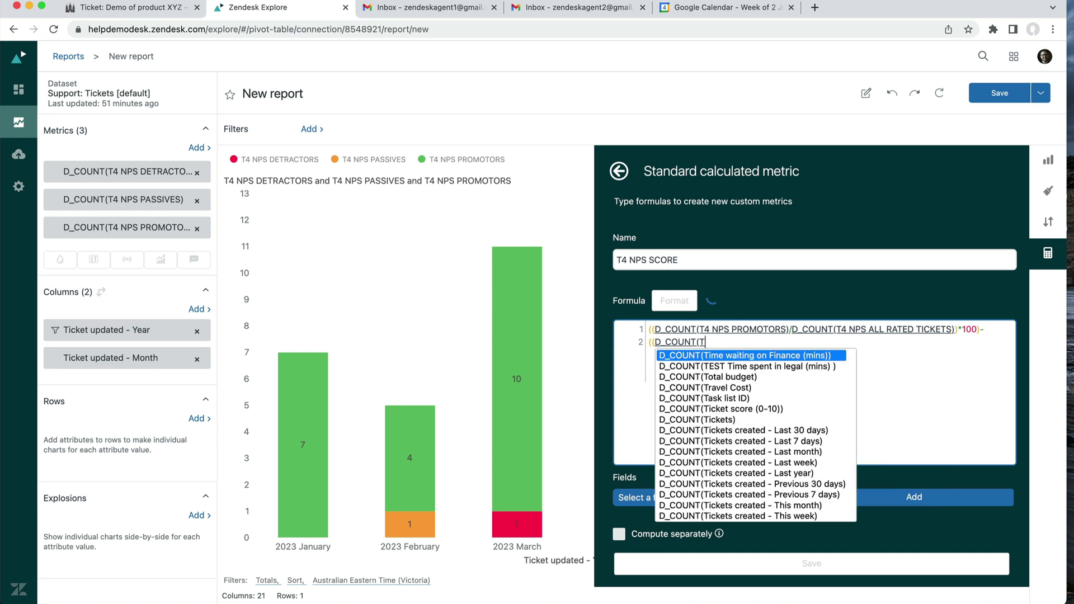
pyautogui.press('Down')
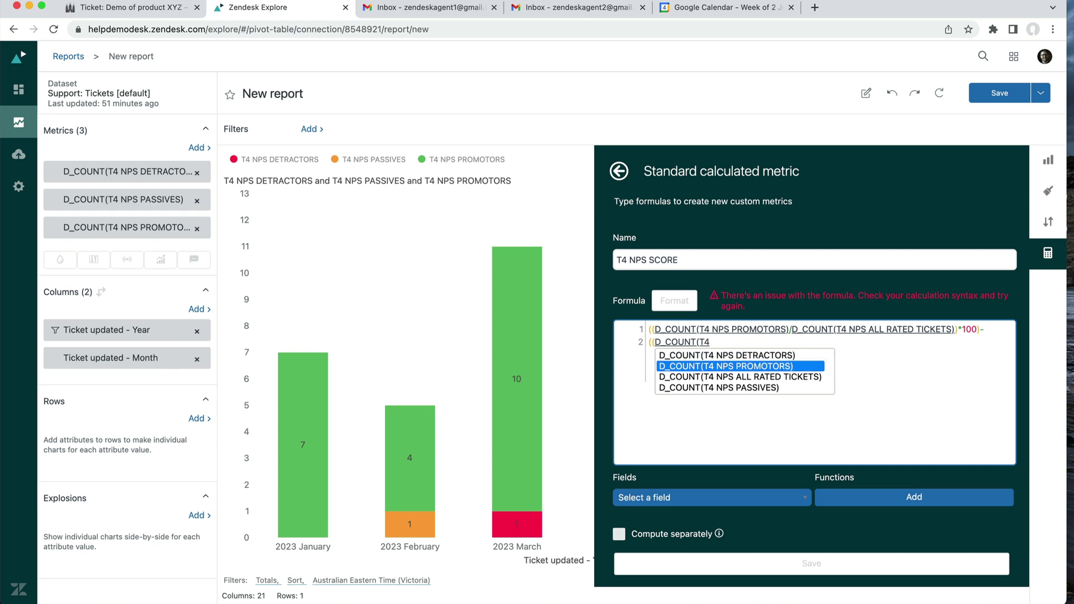
pyautogui.press('Up')
pyautogui.press('Return')
pyautogui.write('/D_')
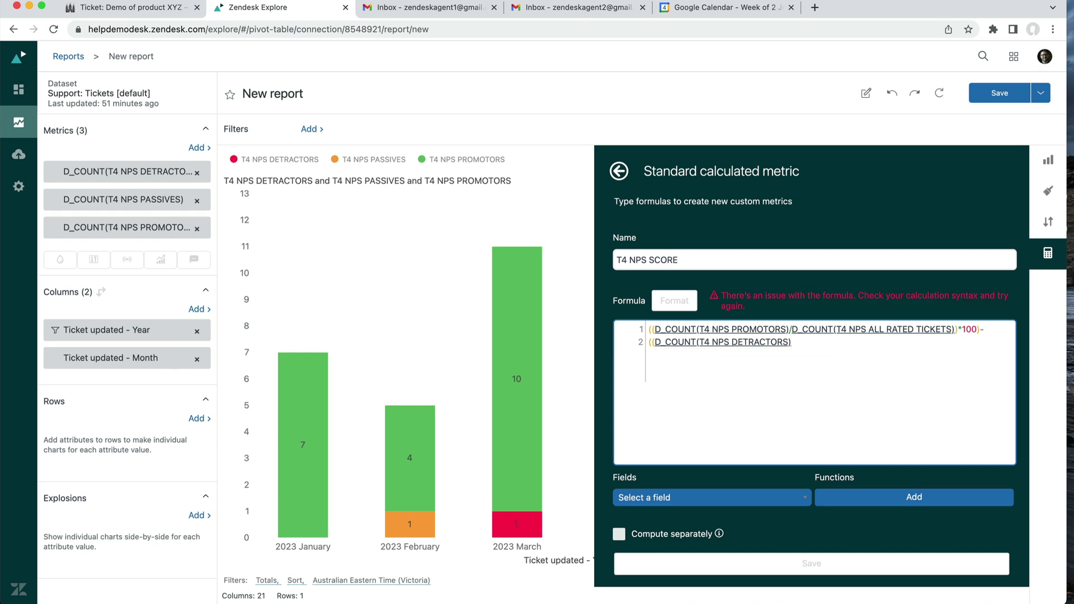
pyautogui.write('COUNT')
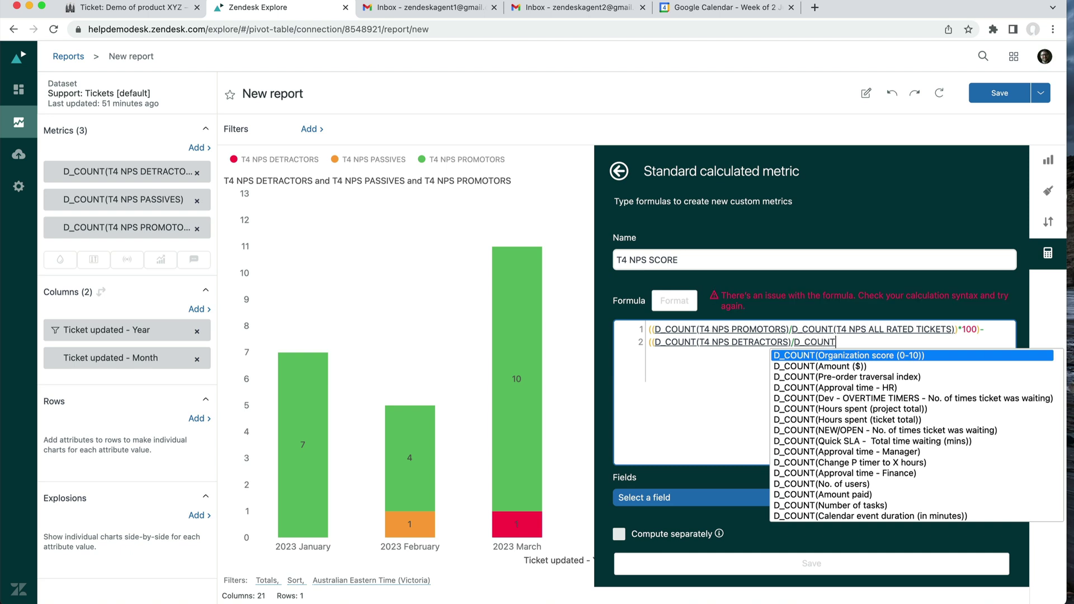
pyautogui.write('(T')
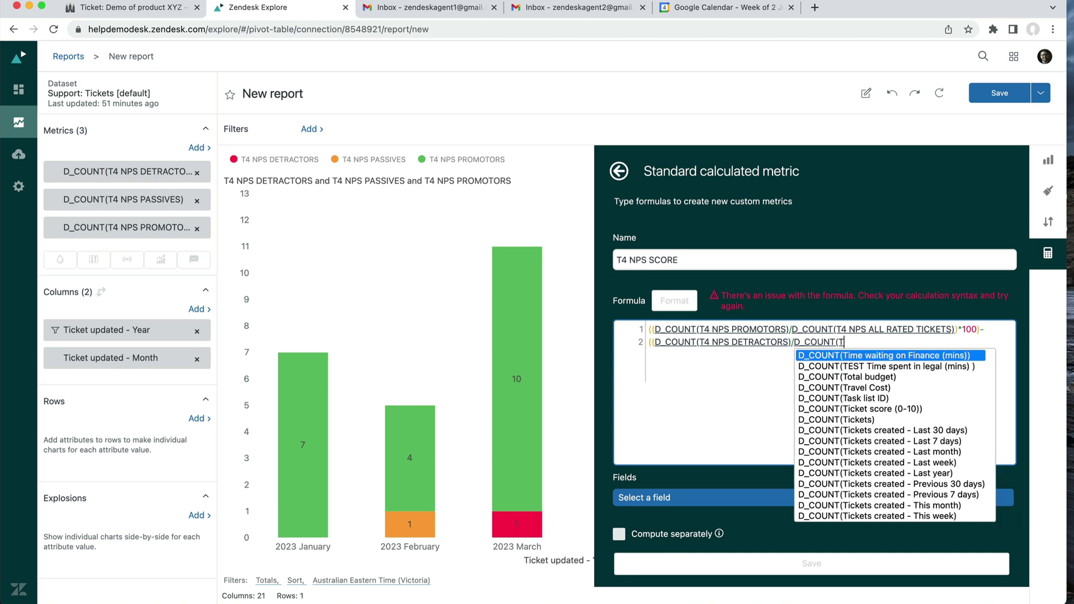
pyautogui.write('4')
pyautogui.press('Down')
pyautogui.press('Down')
pyautogui.press('Return')
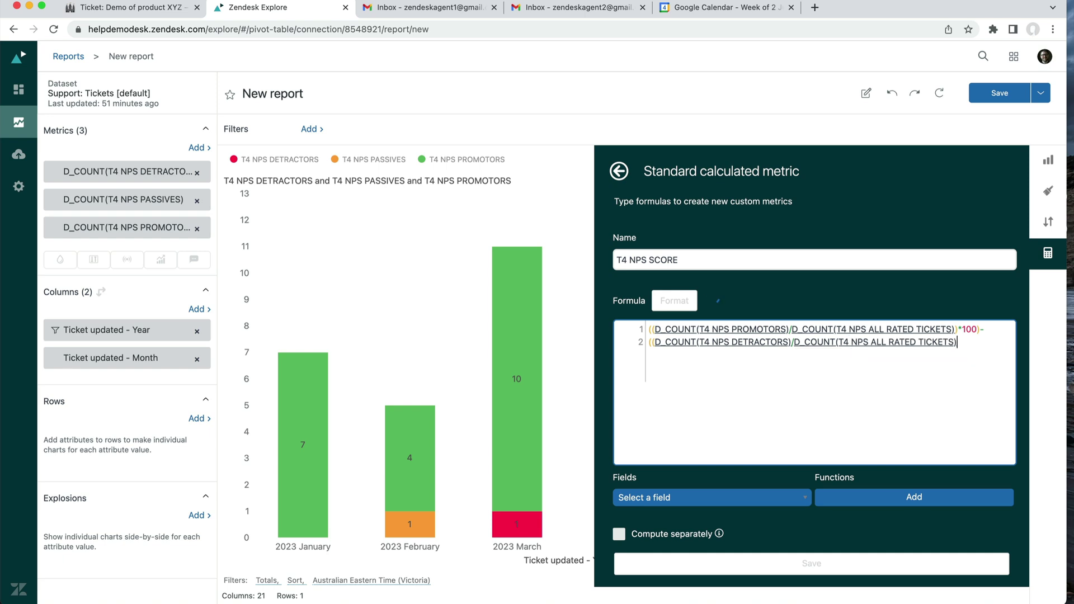
pyautogui.write(')*100)')
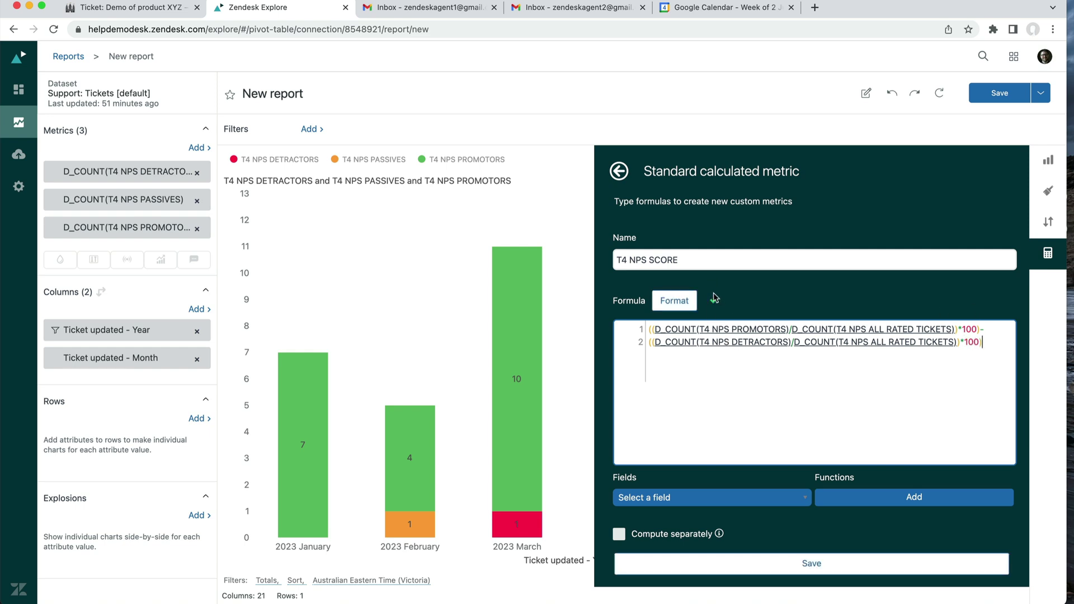
pyautogui.click(834, 574)
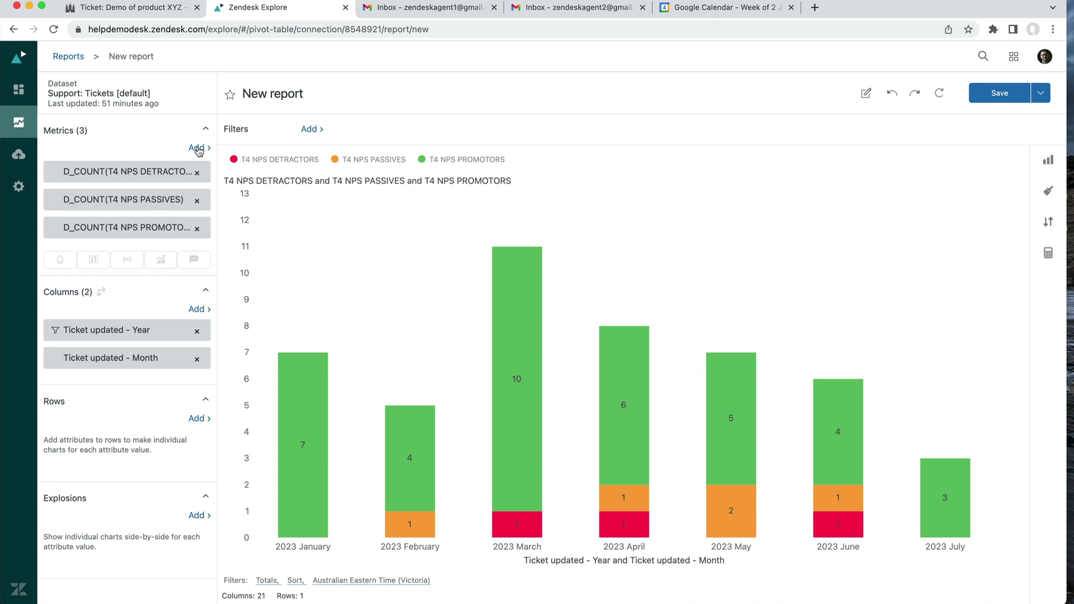
# Add T4 NPS SCORE as a D_COUNT metric plotted on a dual axis.
pyautogui.click(197, 148)
pyautogui.click(263, 225)
pyautogui.write('t')
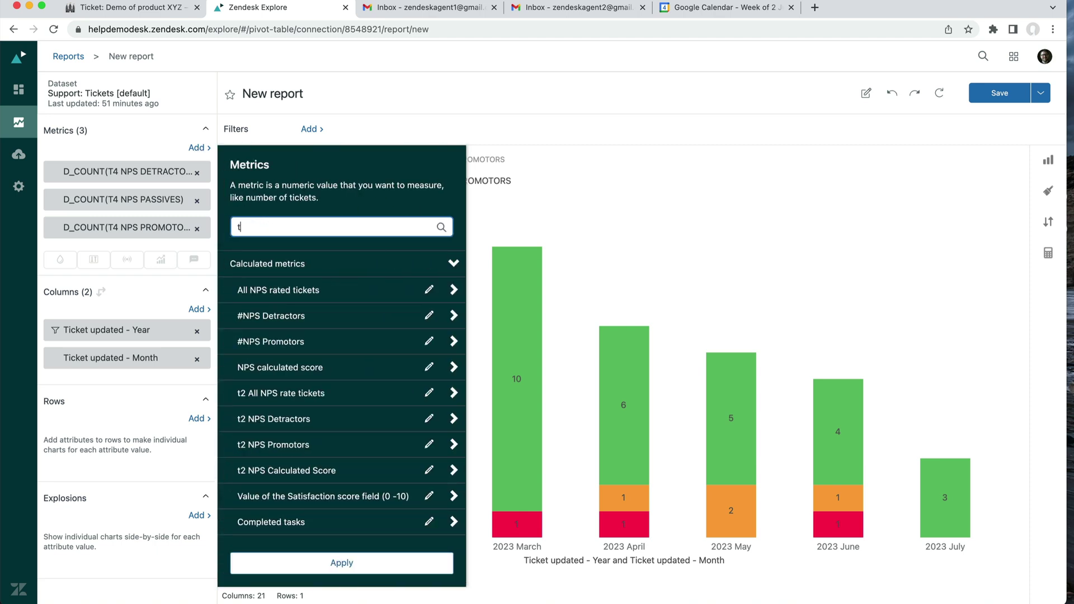
pyautogui.write('4')
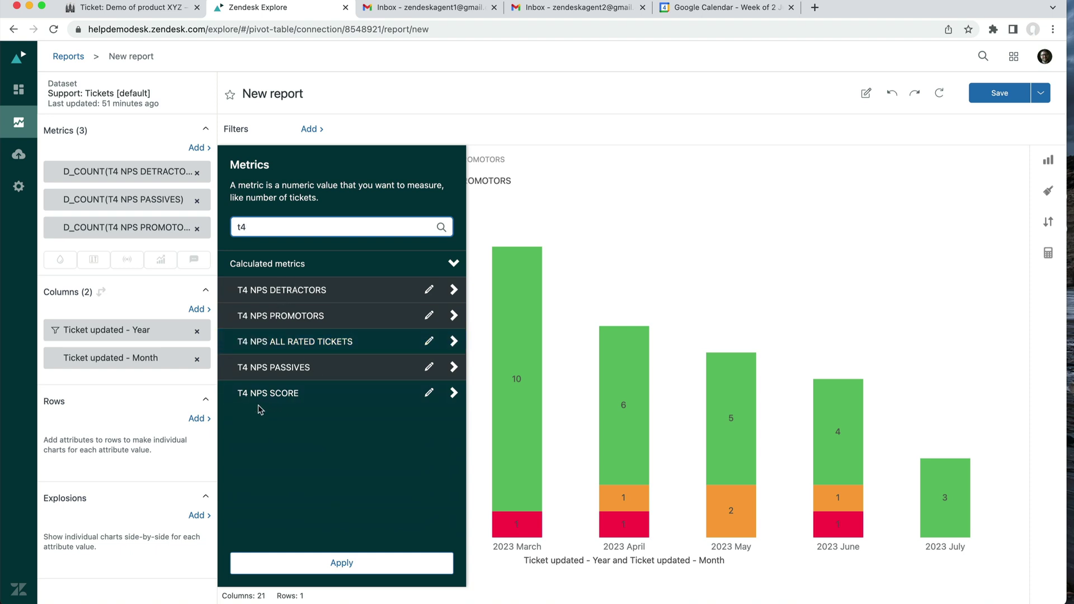
pyautogui.click(290, 395)
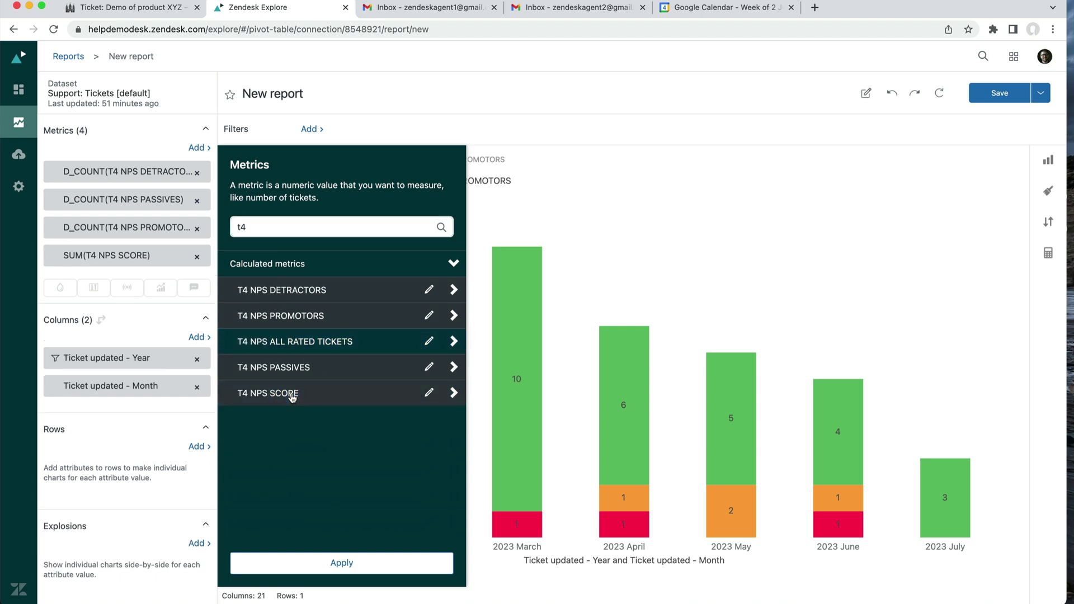
pyautogui.click(131, 258)
pyautogui.click(253, 343)
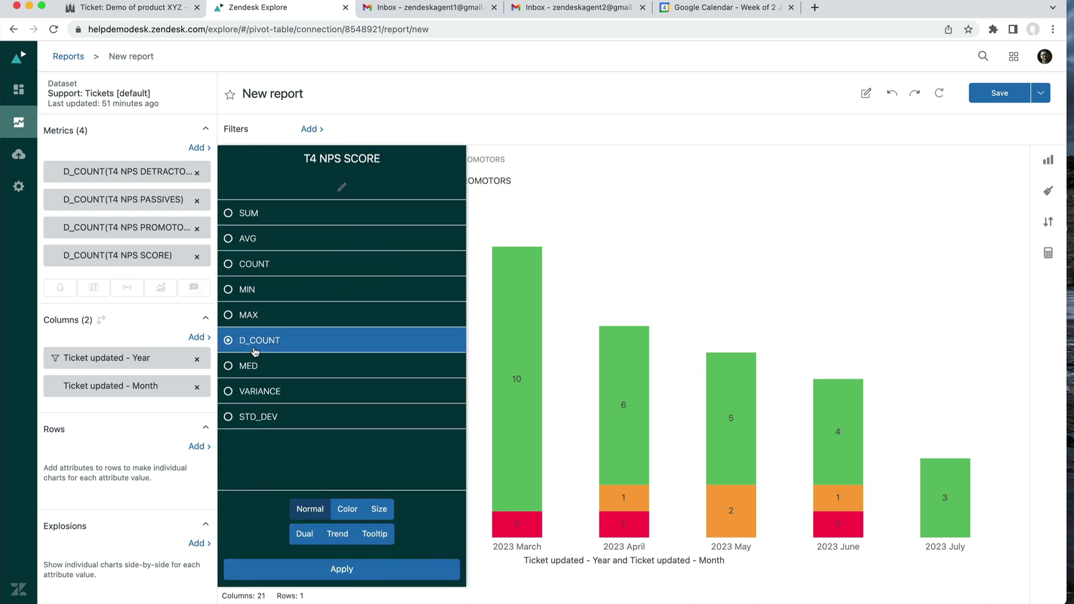
pyautogui.click(305, 536)
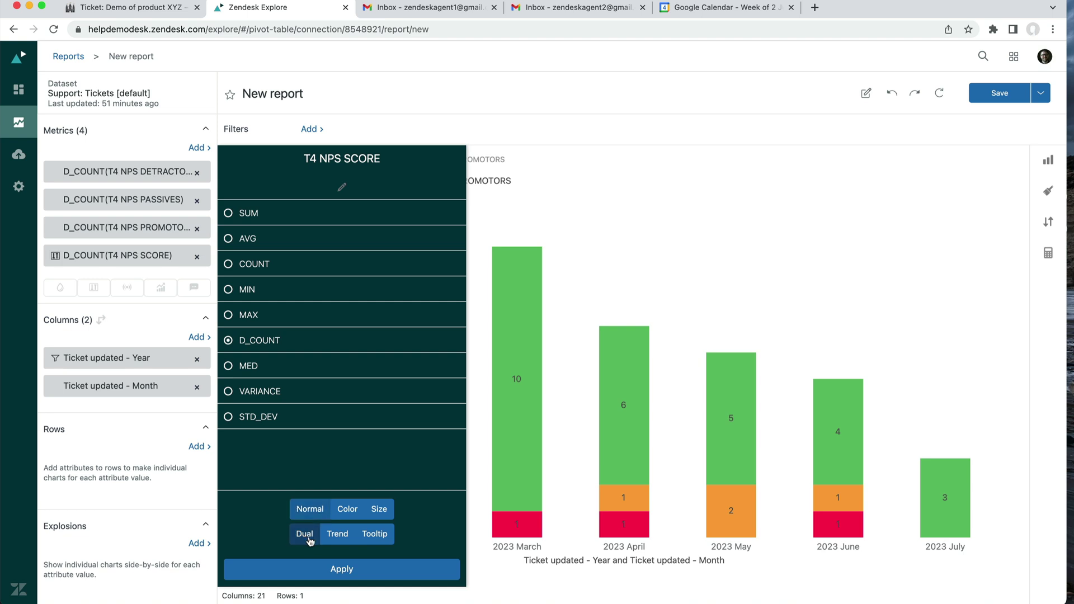
pyautogui.click(342, 570)
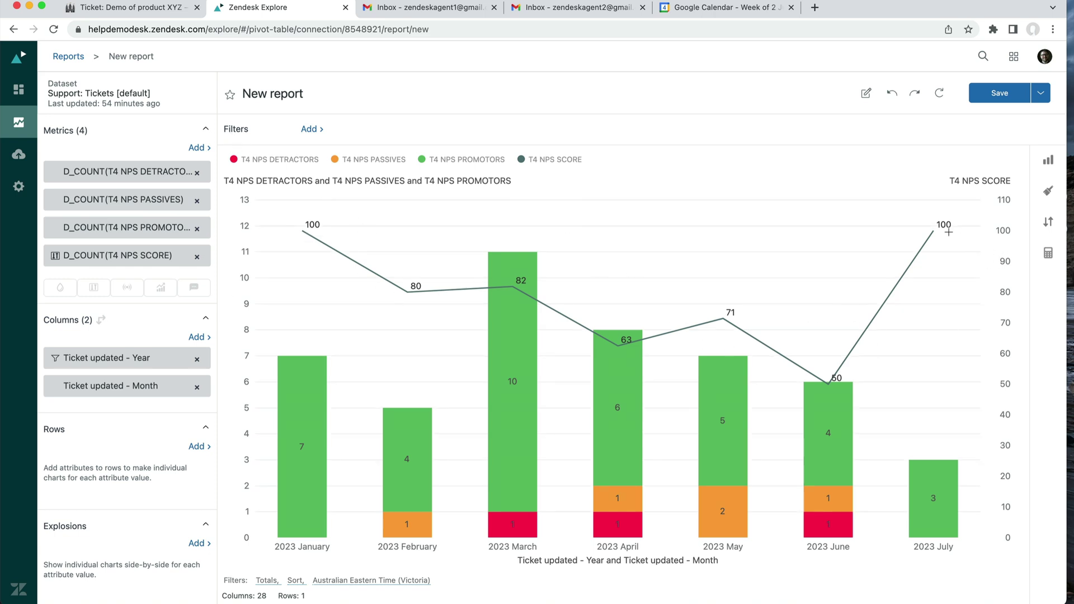
# Retitle the report 'T4 NPS Breakdown and Score' and save it.
pyautogui.click(296, 94)
pyautogui.tripleClick(297, 94)
pyautogui.press('BackSpace')
pyautogui.write('T4 NPS ')
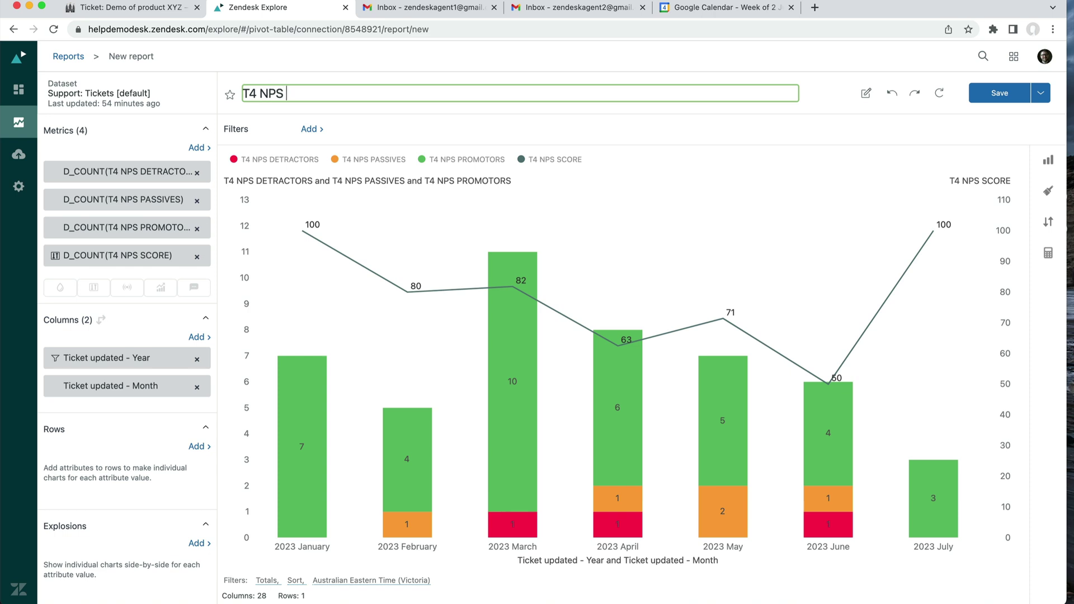
pyautogui.write('Breakdown and Score')
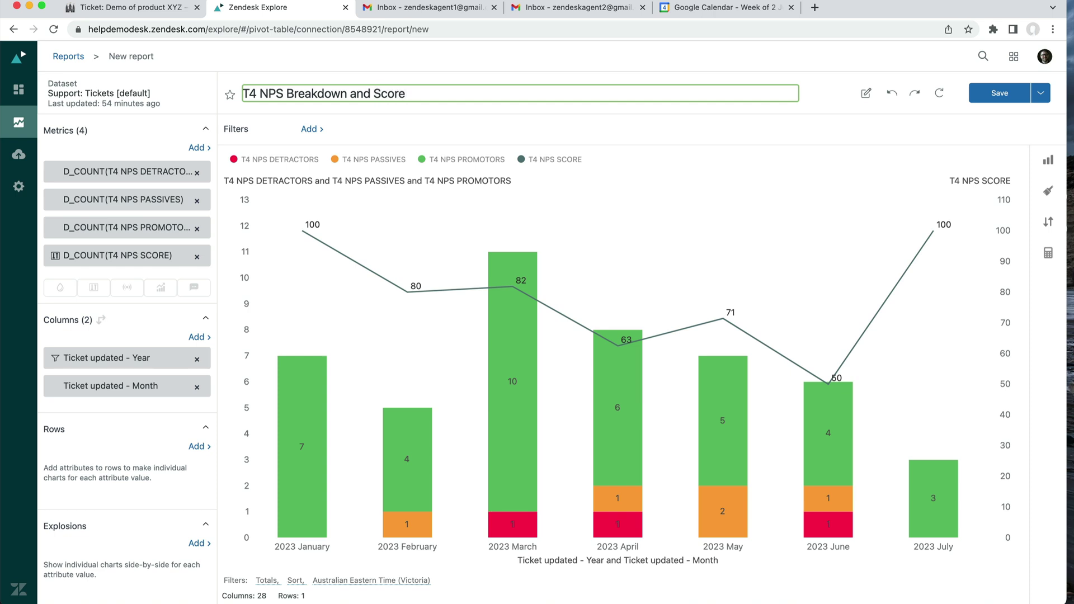
pyautogui.click(1000, 94)
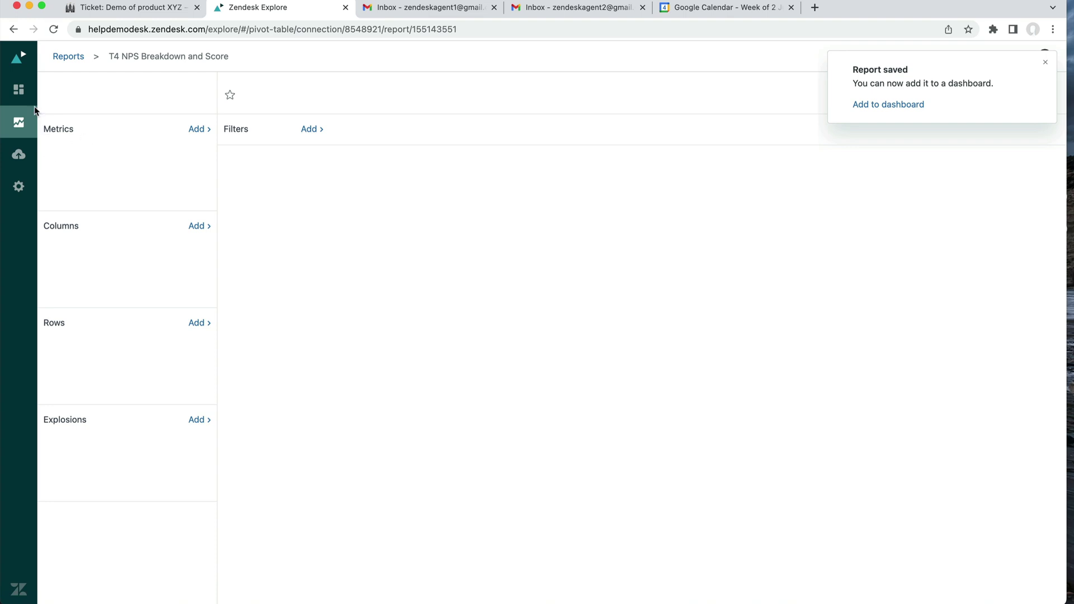
# Open the Survey NPS dashboard from the dashboards library in edit mode.
pyautogui.click(20, 92)
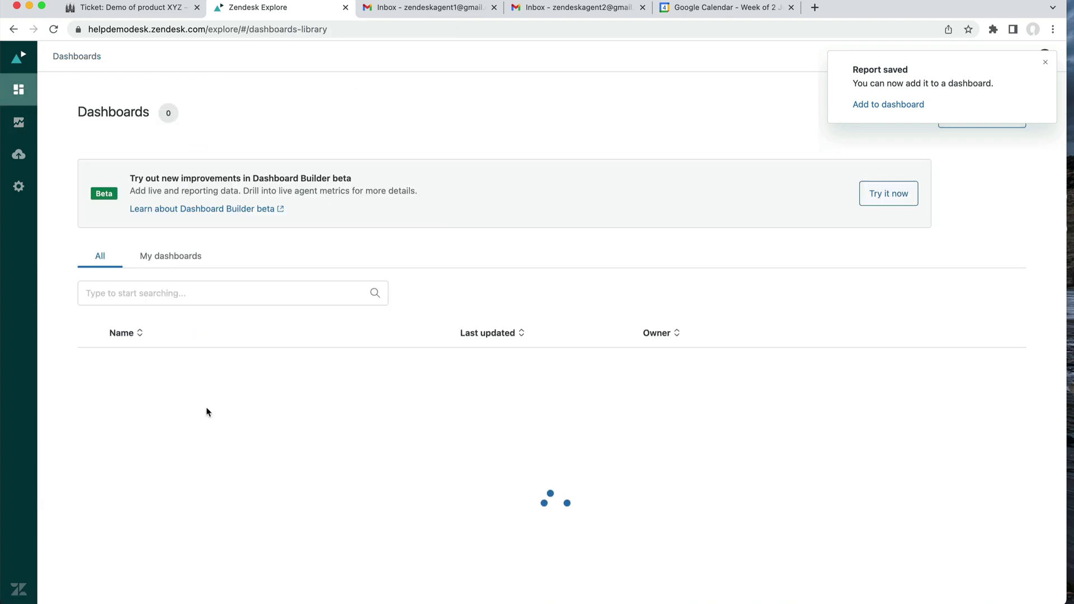
pyautogui.click(139, 362)
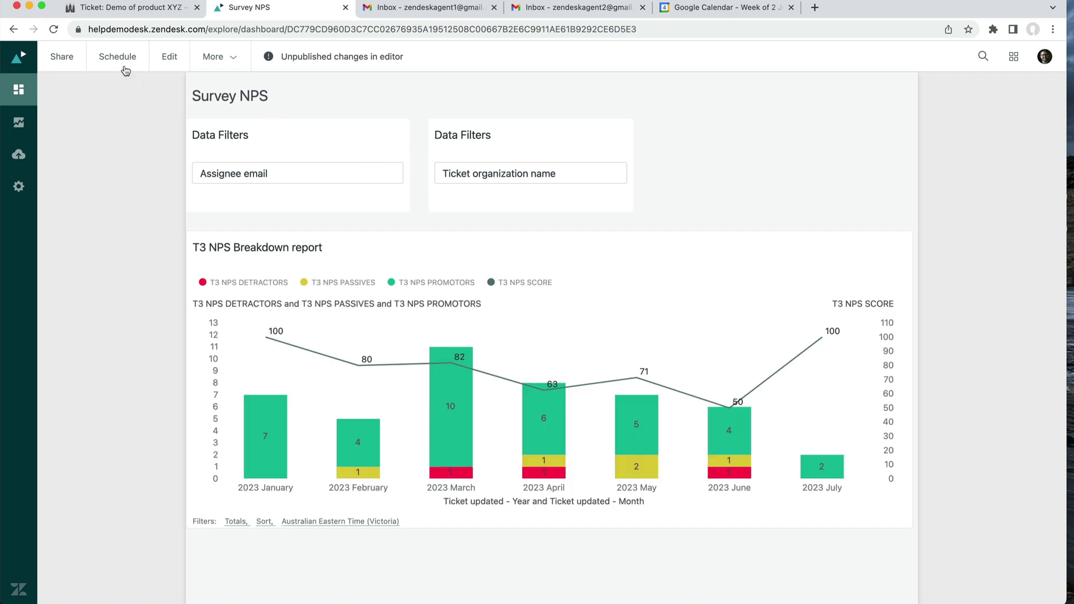
pyautogui.click(178, 60)
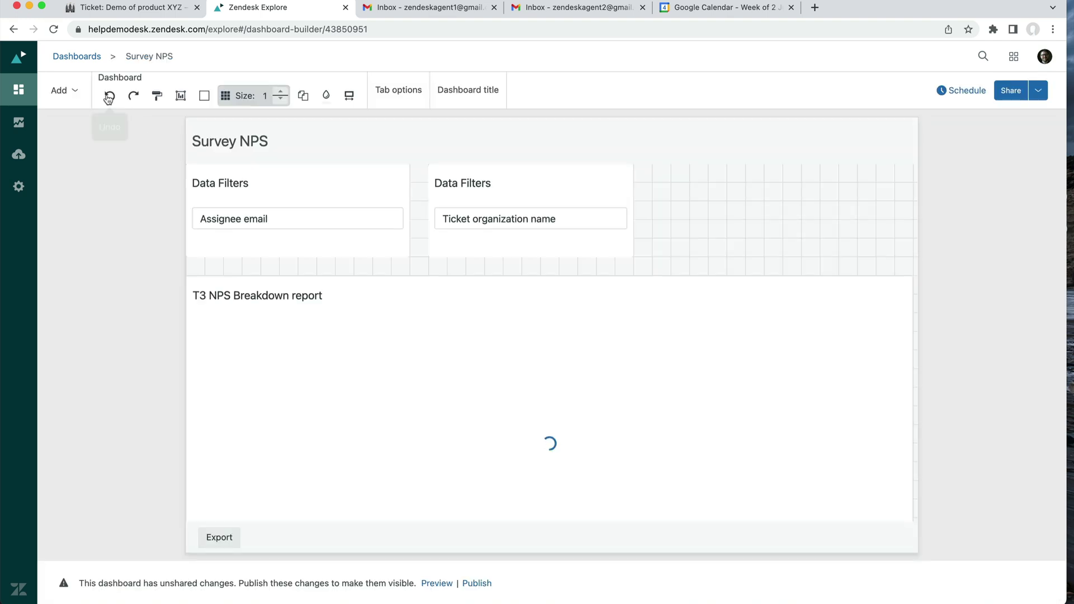
# Search the Add report list for 't4', then close it without adding anything.
pyautogui.click(66, 90)
pyautogui.click(83, 124)
pyautogui.click(391, 187)
pyautogui.write('t4')
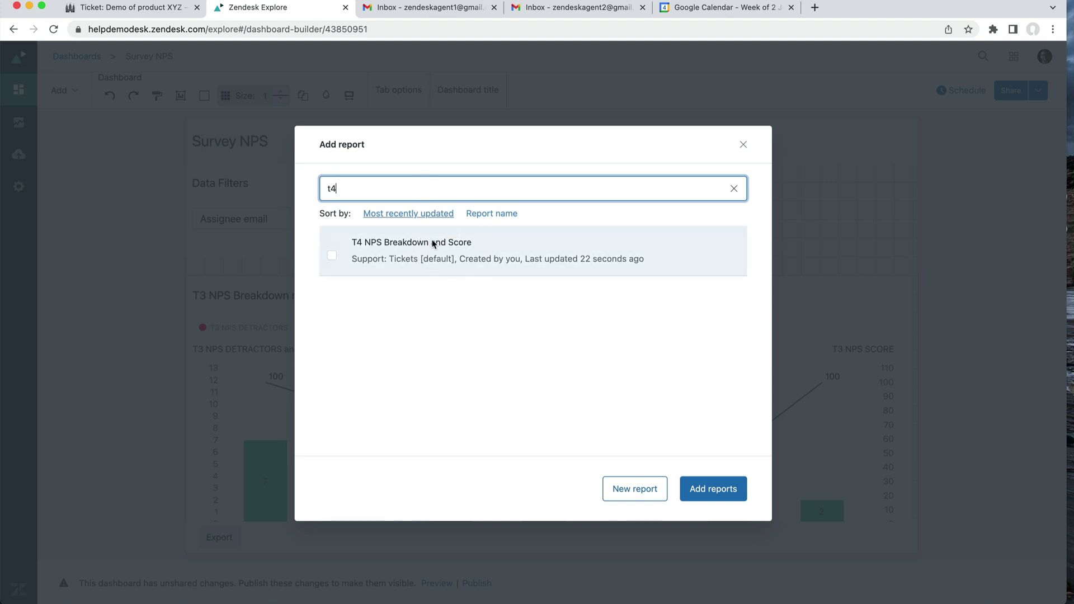
pyautogui.click(744, 144)
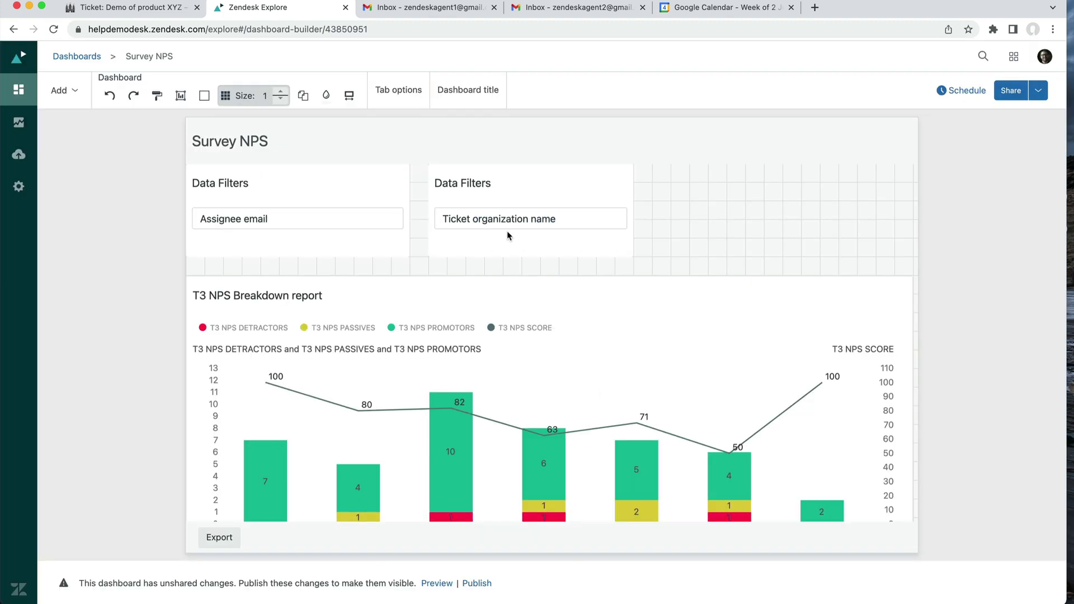
pyautogui.scroll(-3, 384, 370)
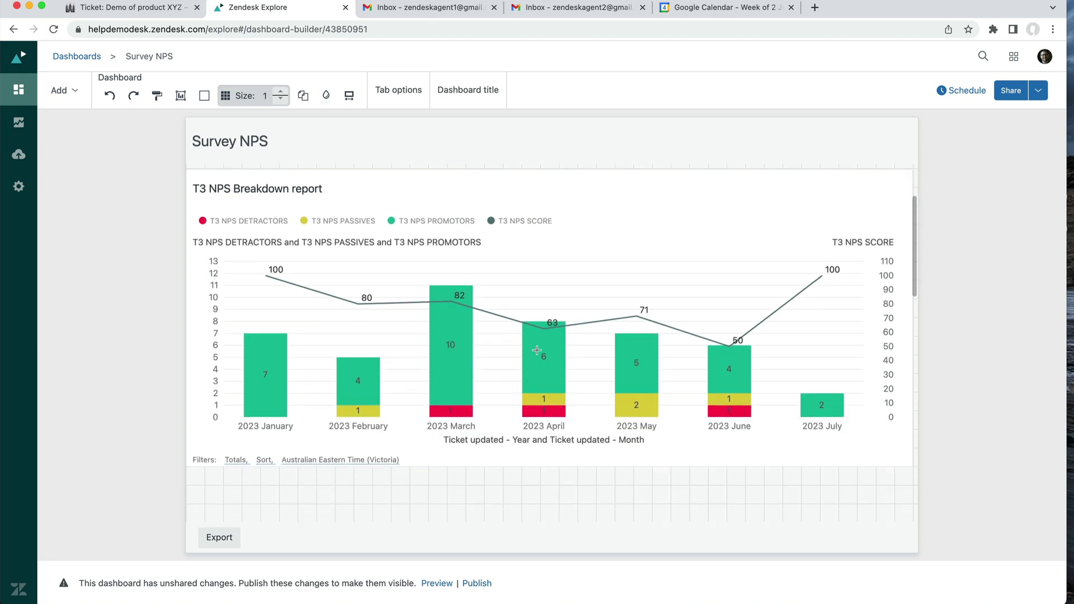
pyautogui.scroll(3, 514, 373)
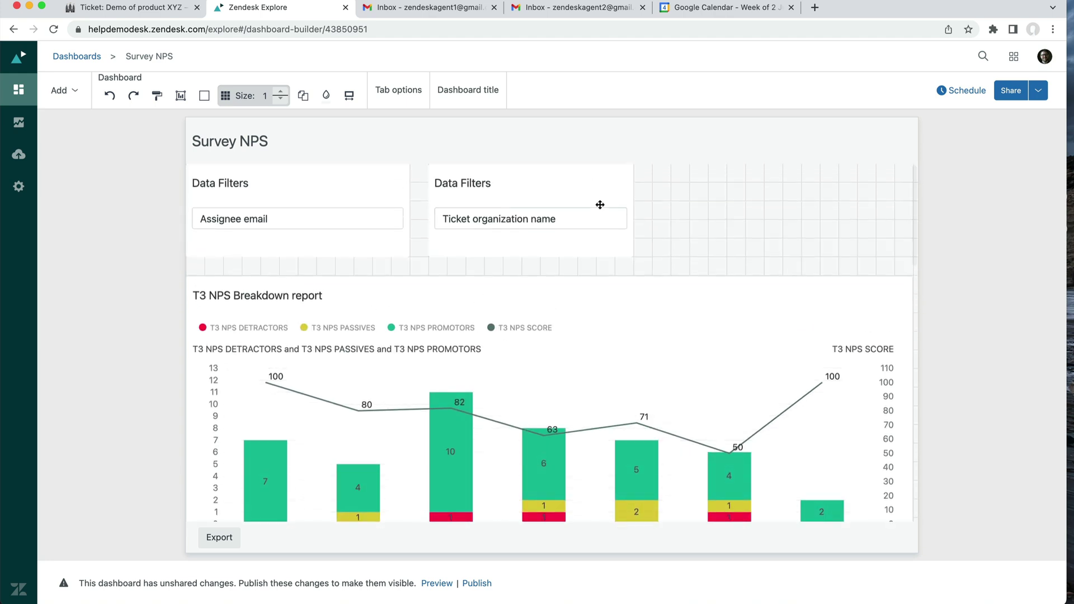
pyautogui.scroll(-3, 647, 340)
pyautogui.scroll(3, 648, 340)
# Add a data filter on the Ticket group column to the dashboard.
pyautogui.click(73, 92)
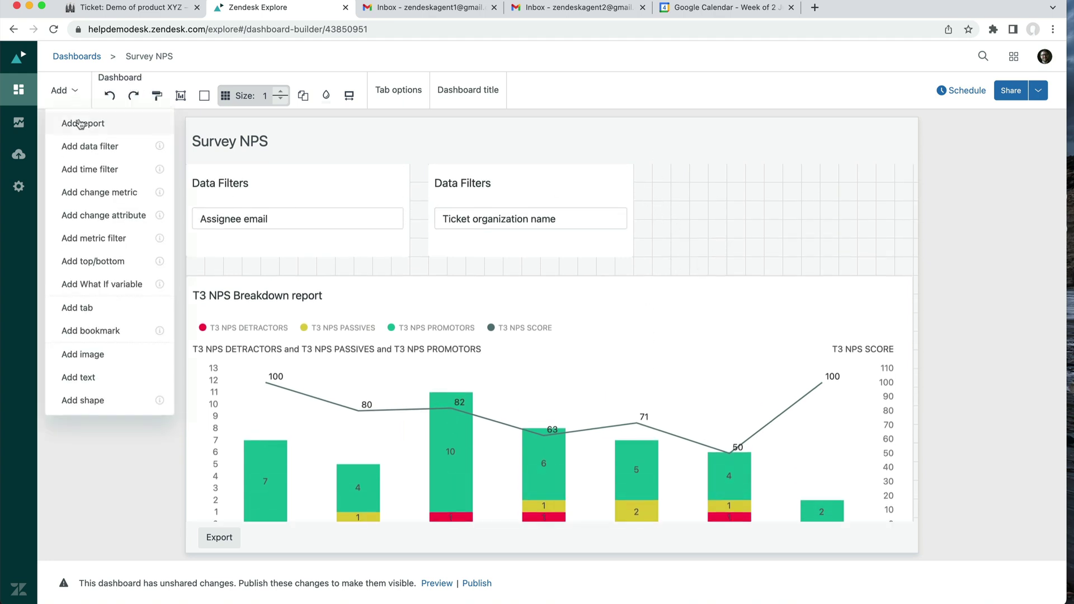
pyautogui.click(92, 149)
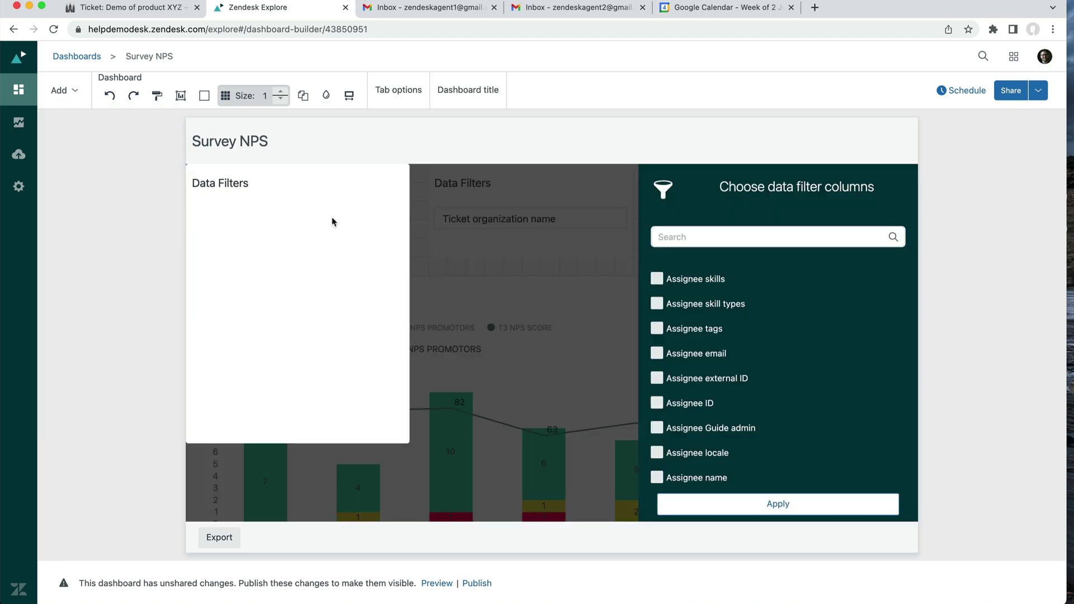
pyautogui.click(702, 240)
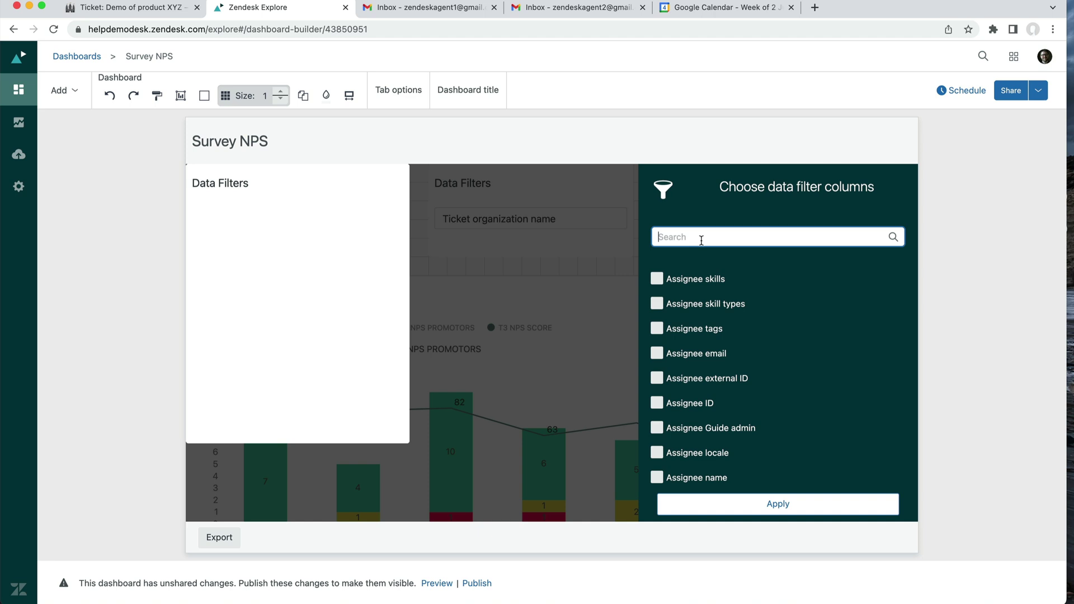
pyautogui.write('grou')
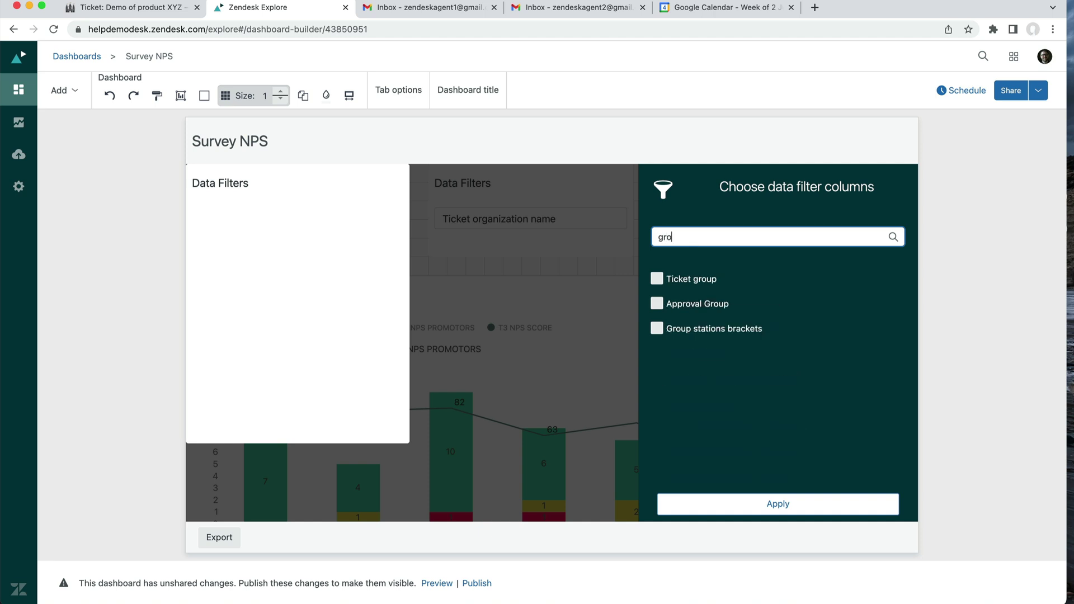
pyautogui.click(705, 283)
pyautogui.scroll(-5, 804, 490)
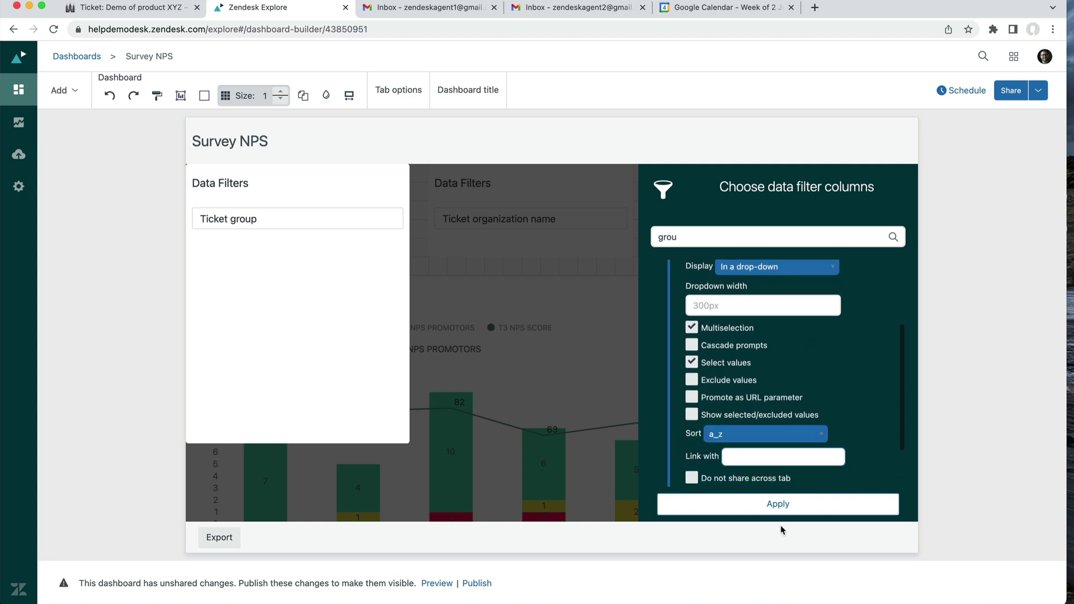
pyautogui.click(781, 506)
# Move the Ticket group filter beside the others, resize it to match, and publish.
pyautogui.moveTo(295, 177); pyautogui.dragTo(765, 184)
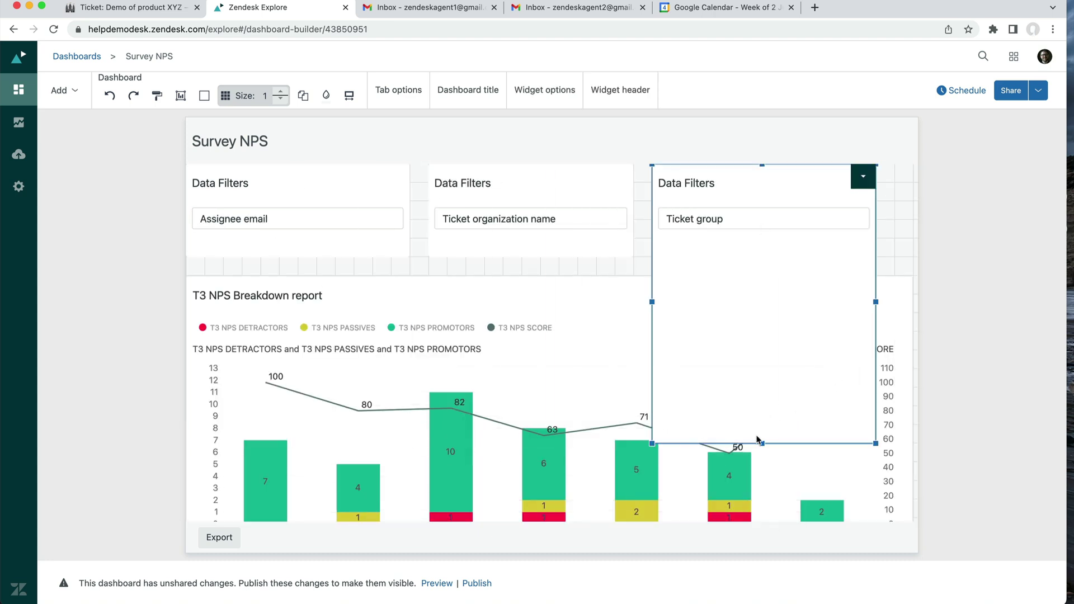
pyautogui.moveTo(763, 443); pyautogui.dragTo(758, 256)
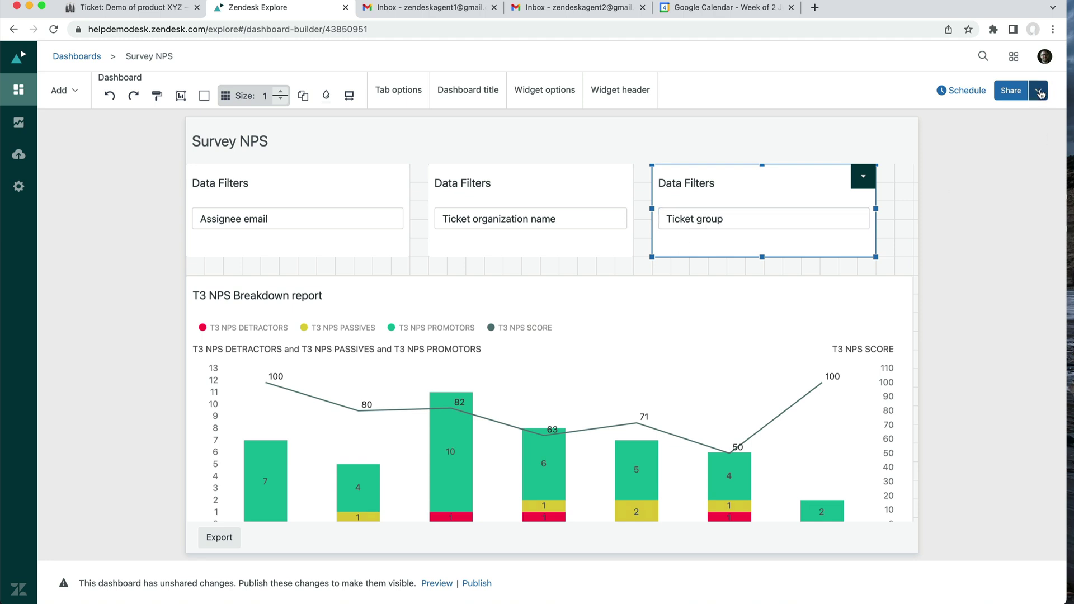
pyautogui.click(1039, 91)
pyautogui.click(1002, 140)
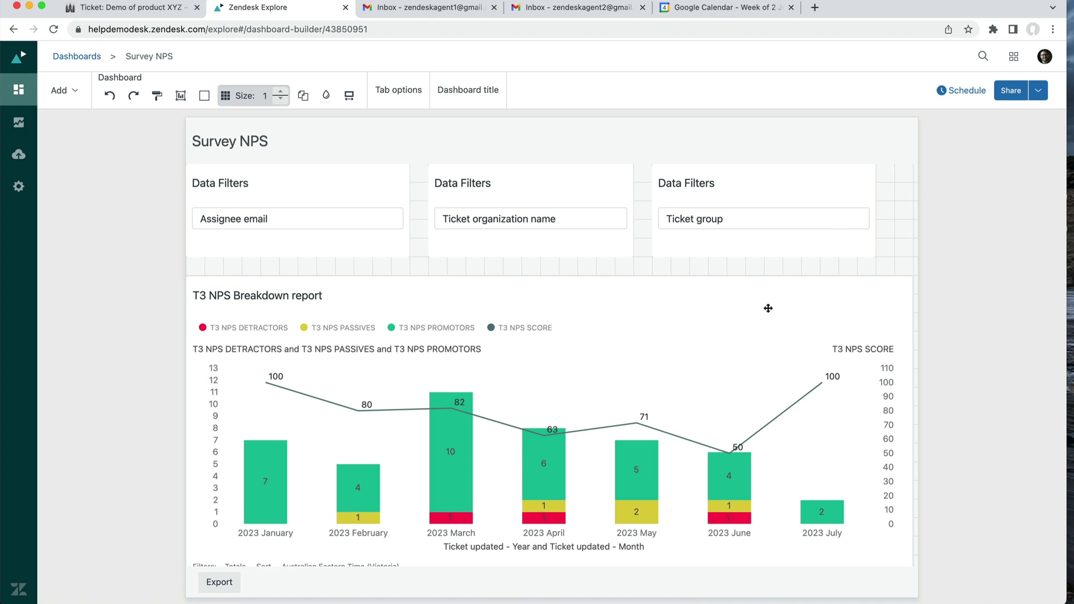
pyautogui.scroll(-3, 768, 308)
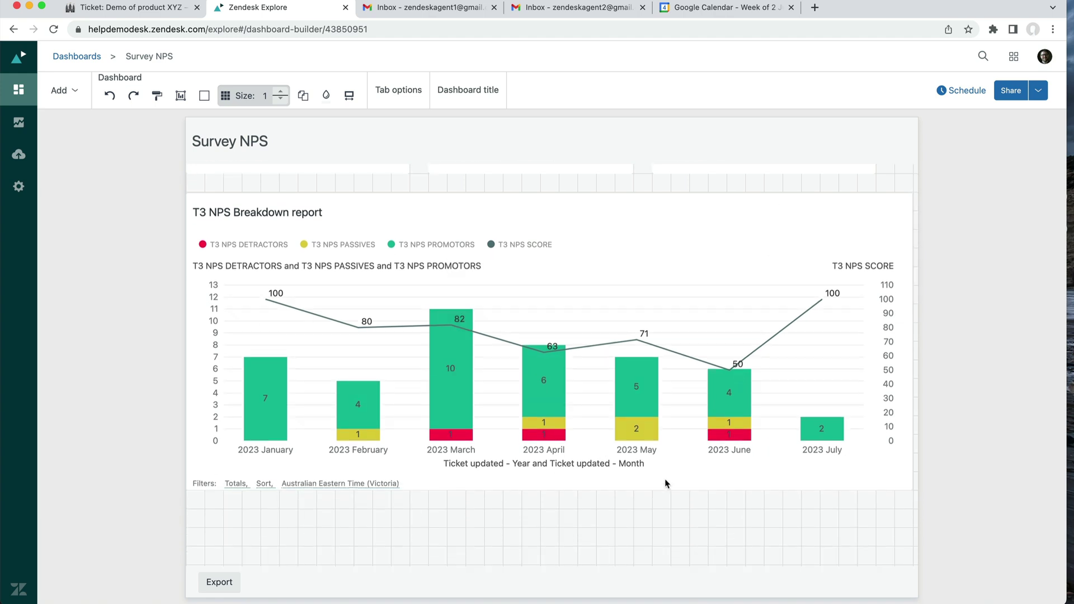
pyautogui.moveTo(432, 344)
pyautogui.scroll(3, 431, 347)
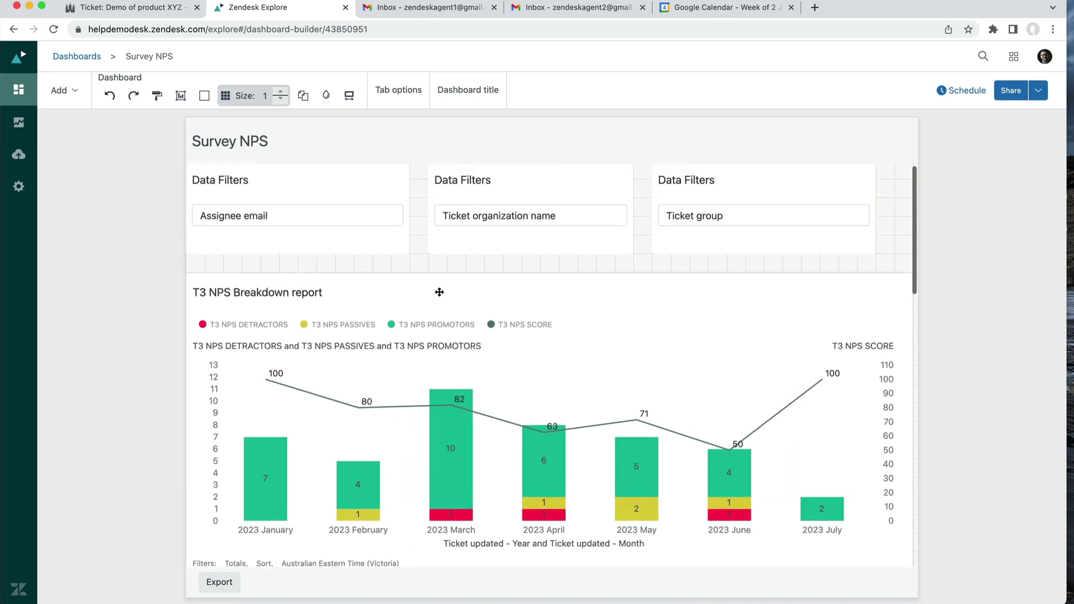